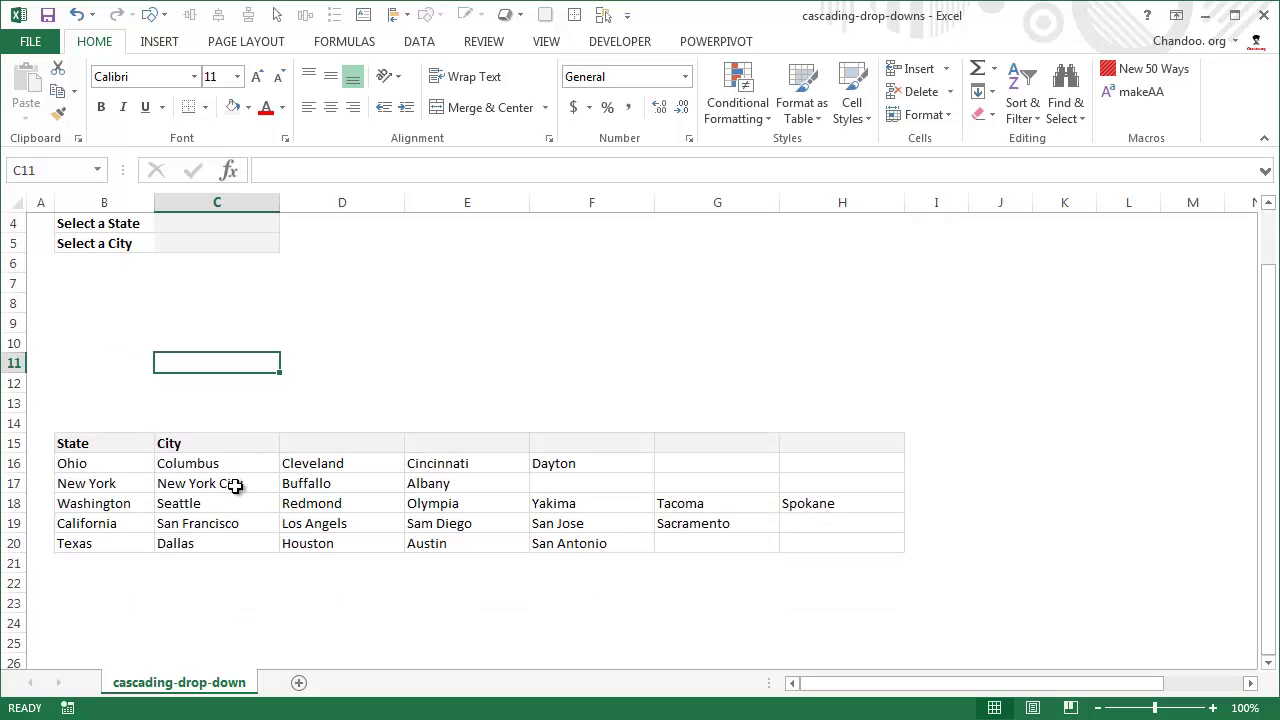
- Examine the state and city table in B15:H20, including the city rows for Ohio and California
drag(88, 443, 866, 546)
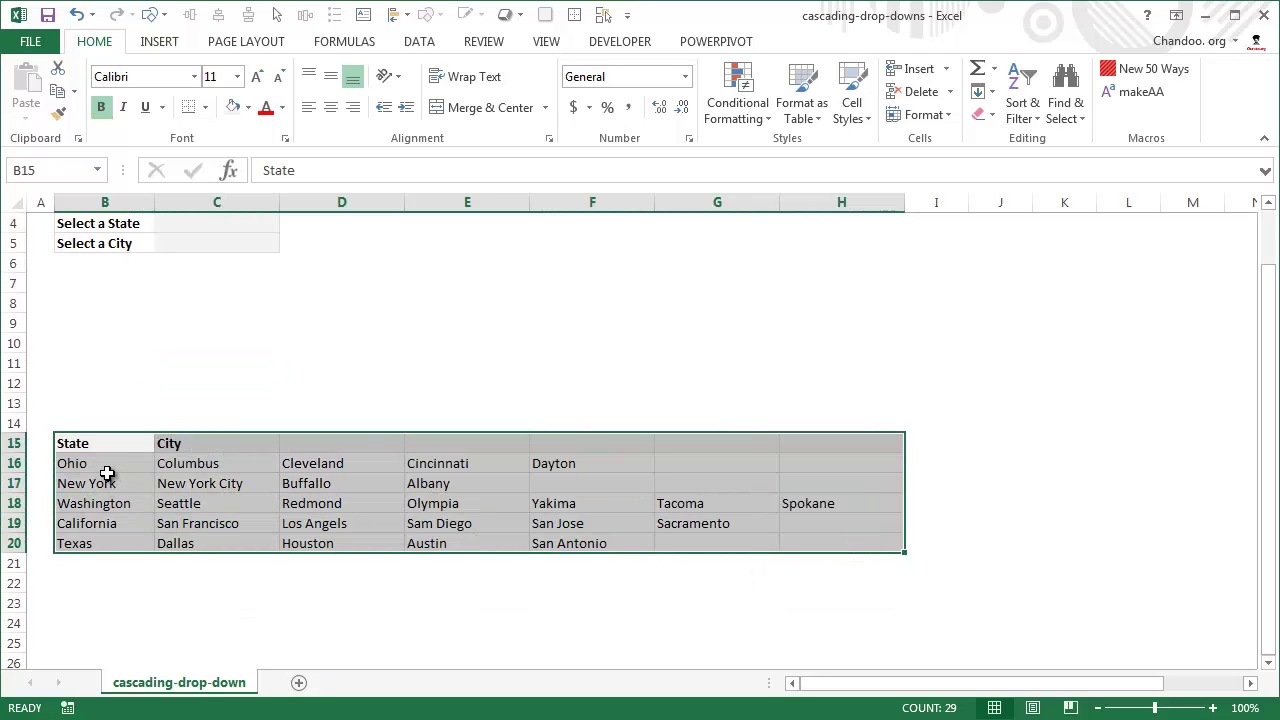
drag(110, 468, 107, 540)
drag(238, 467, 849, 540)
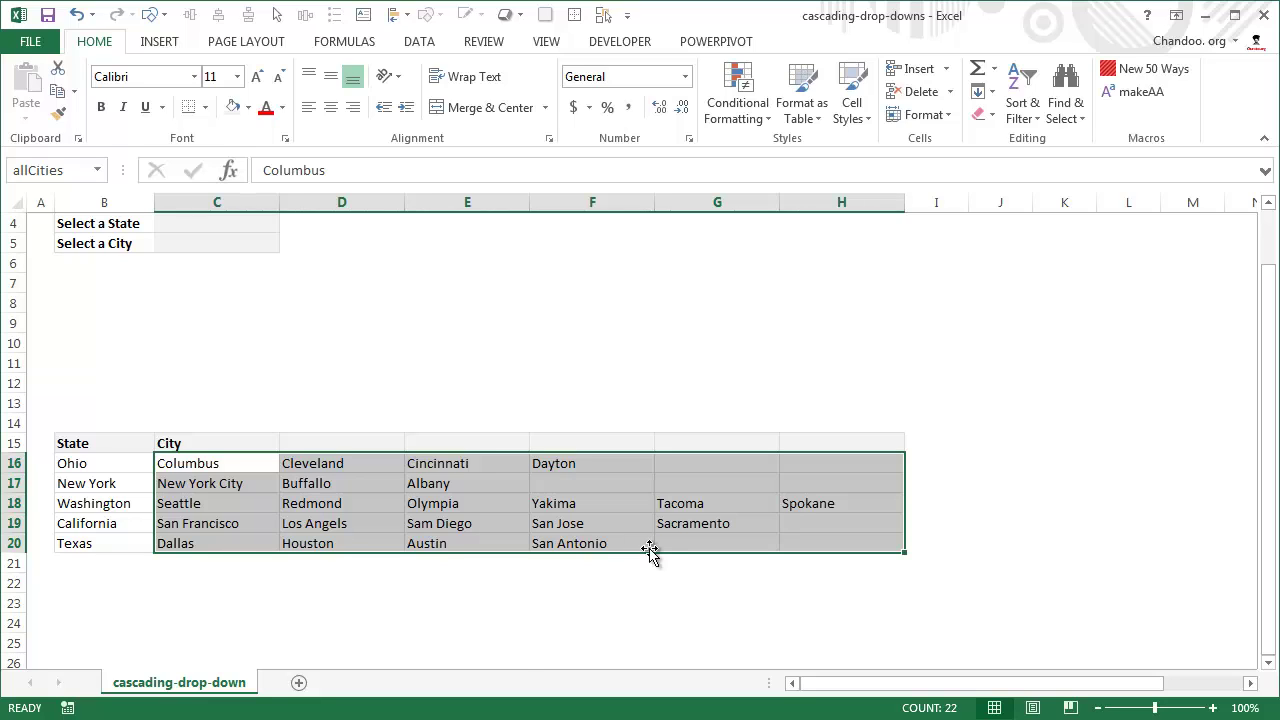
click(226, 583)
click(114, 462)
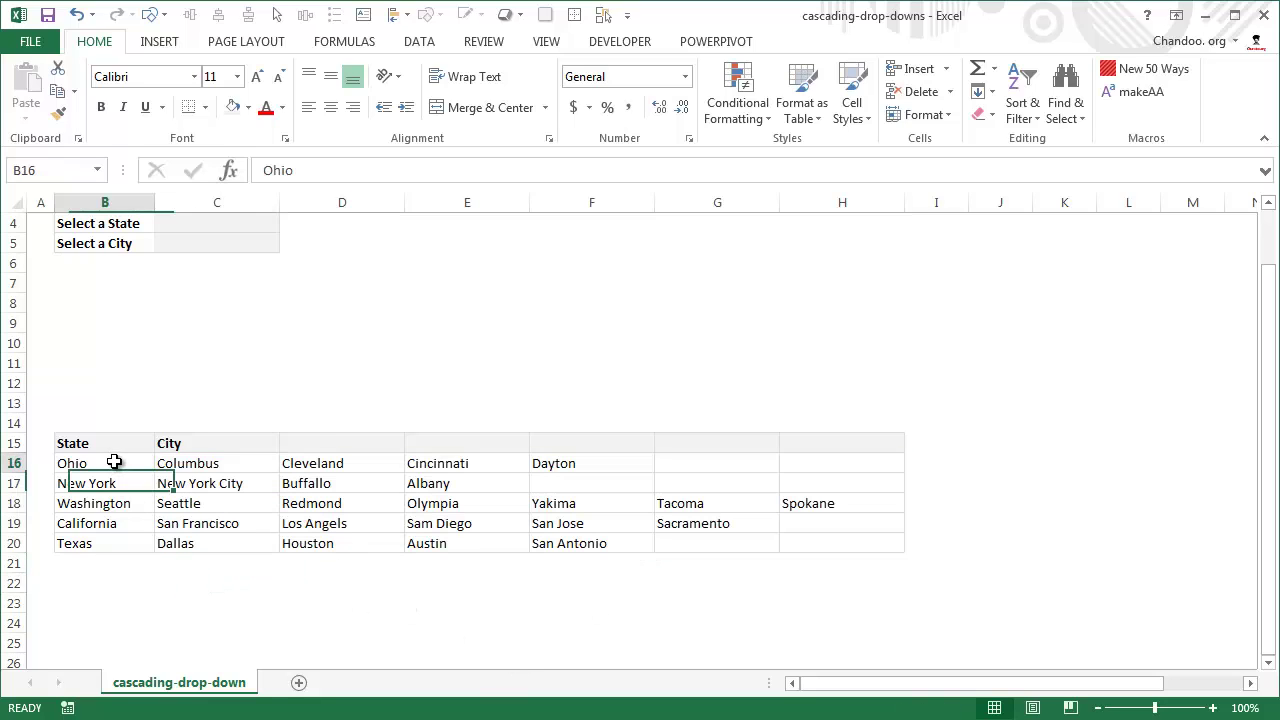
drag(185, 462, 837, 465)
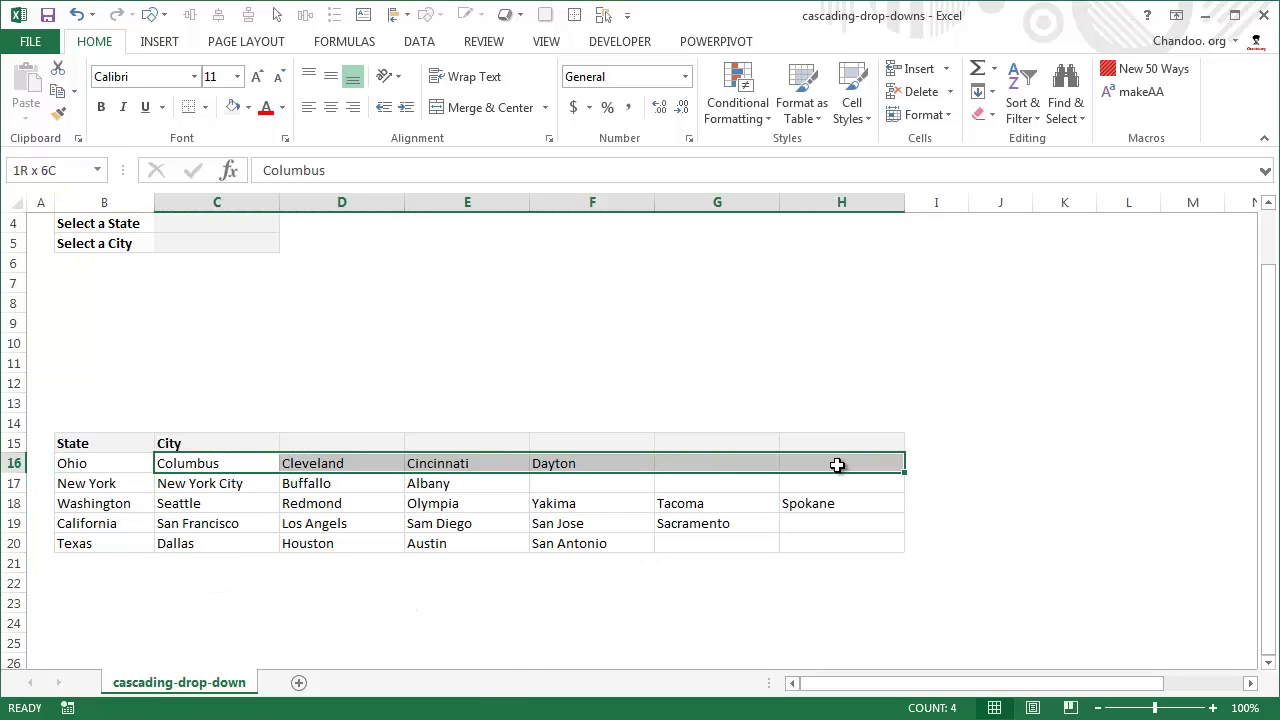
drag(126, 440, 898, 535)
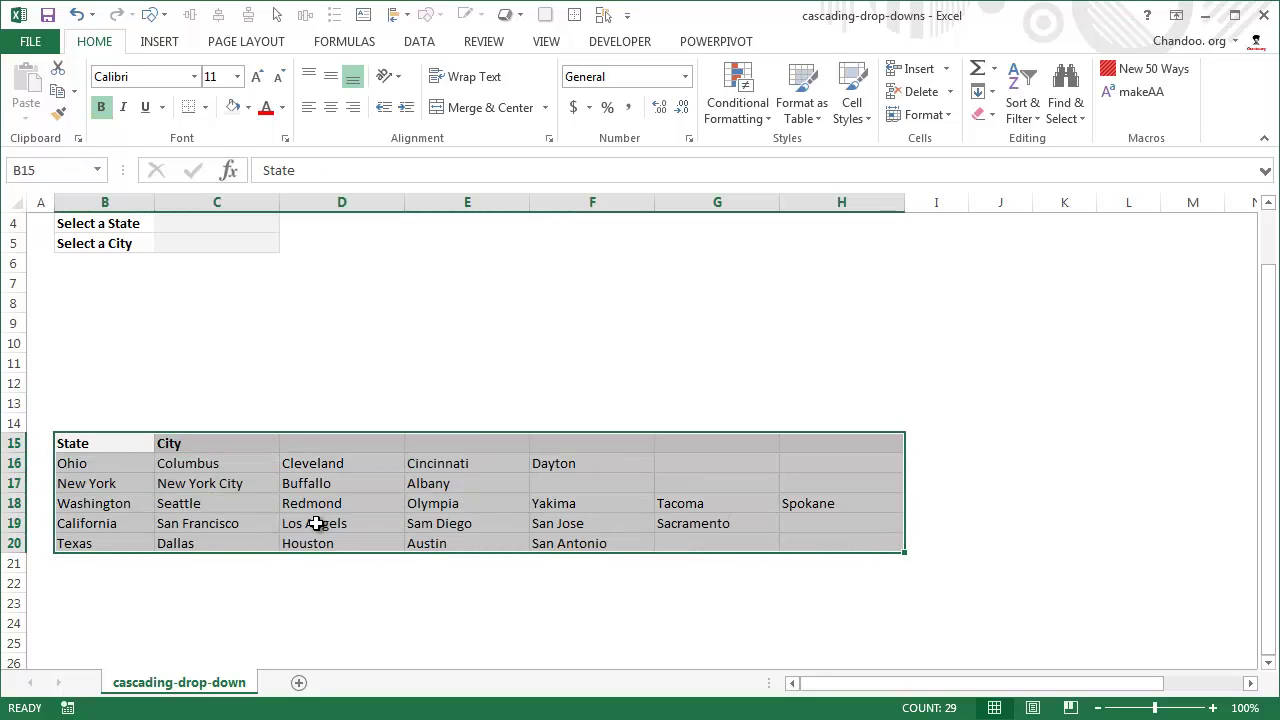
click(75, 462)
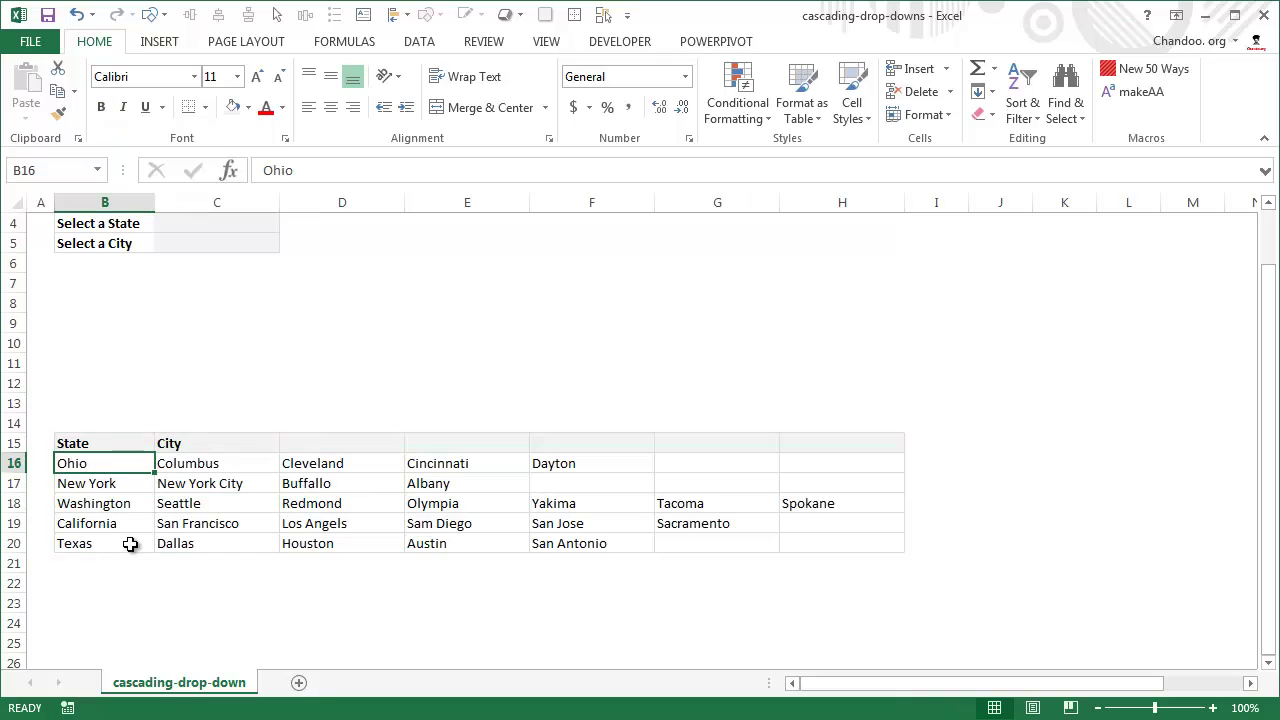
drag(207, 467, 595, 459)
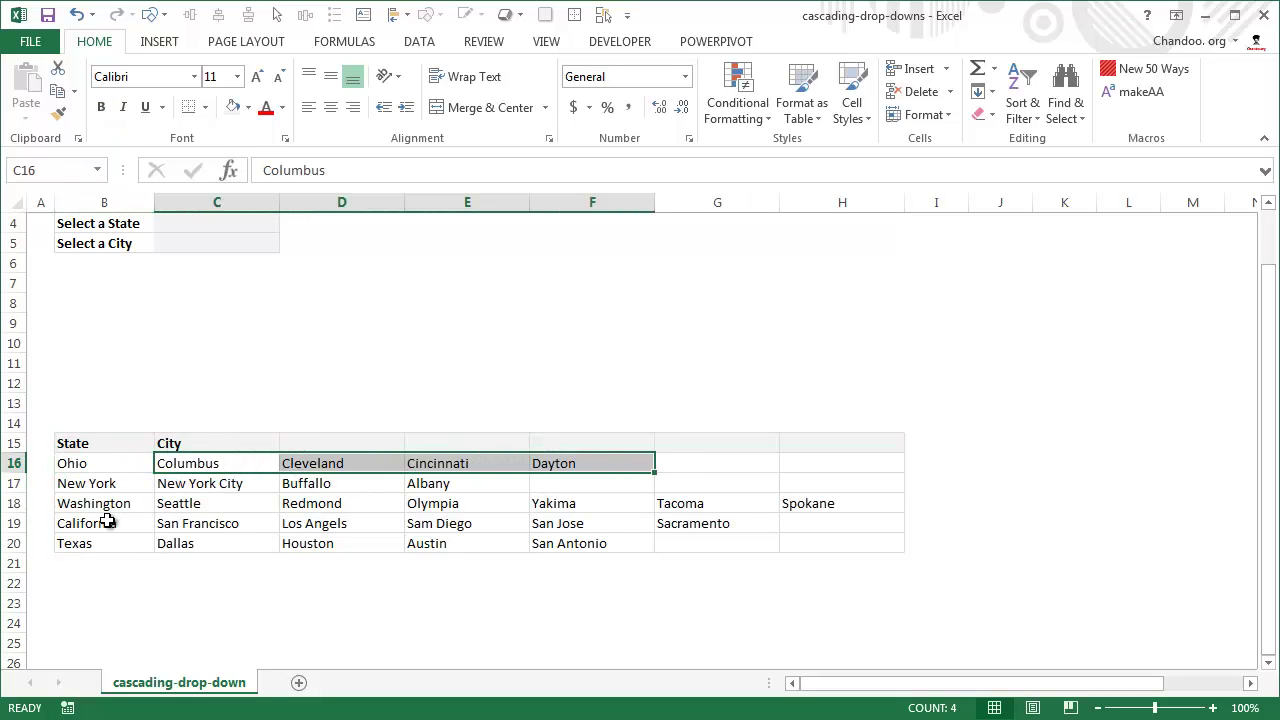
click(106, 524)
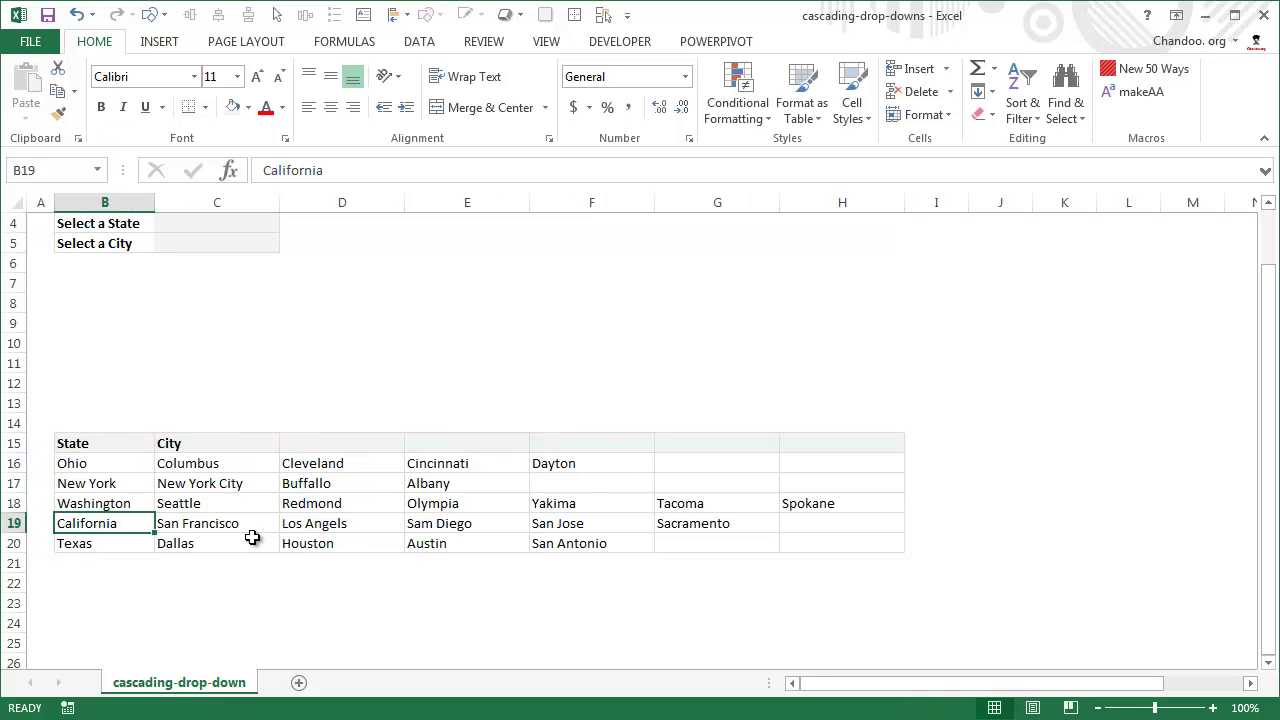
drag(212, 527, 731, 525)
- Choose Ohio as the state in C4 and Dayton as the city in C5 from their drop-down lists
scroll(206, 330, up, 1)
click(208, 338)
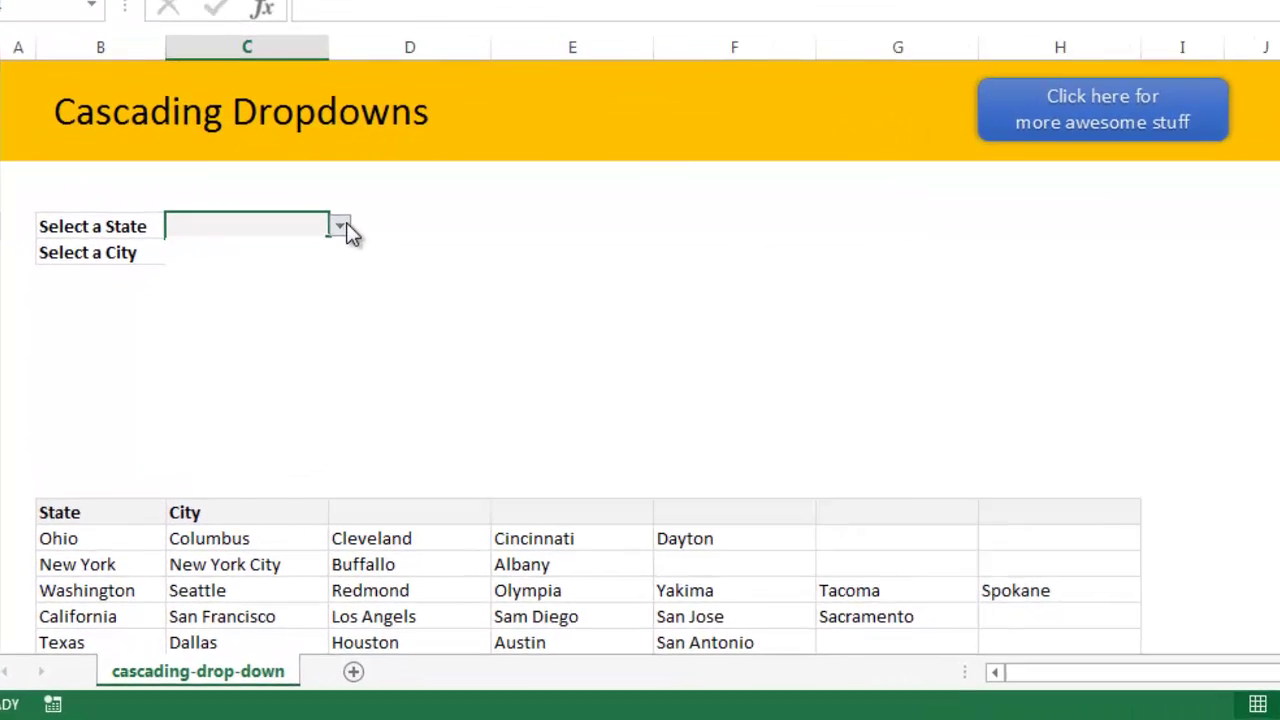
click(306, 307)
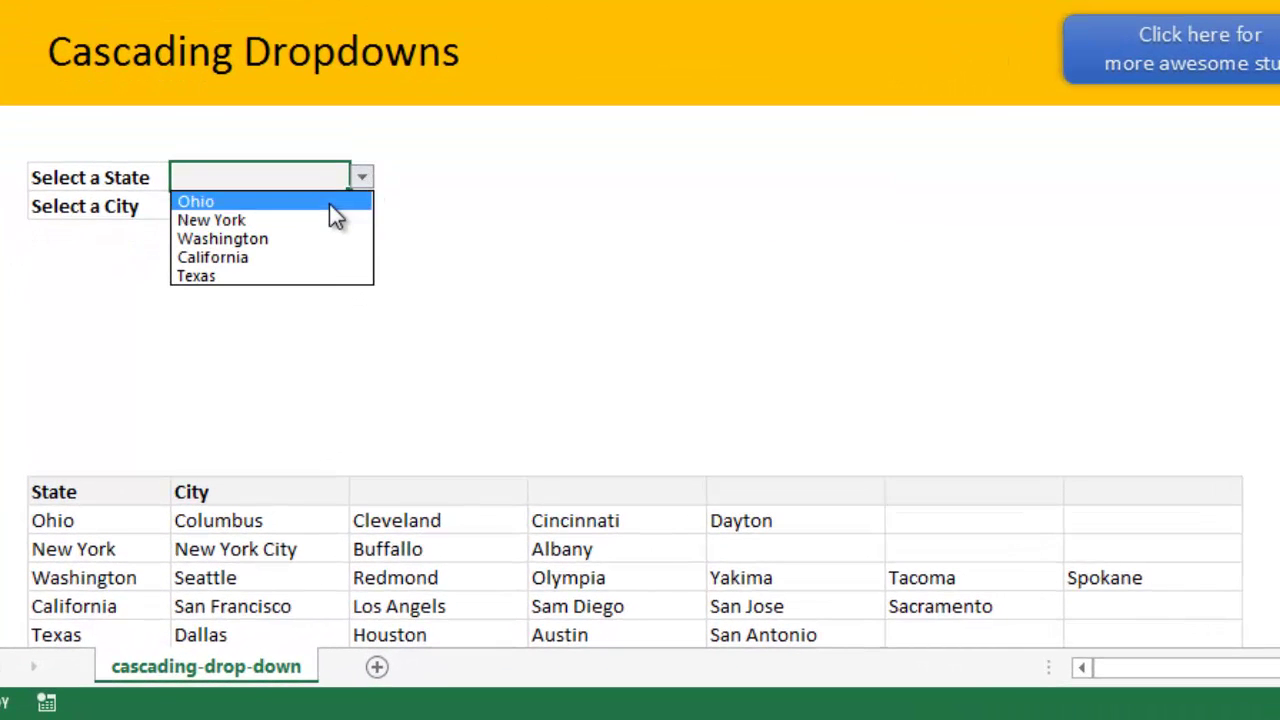
click(264, 326)
click(314, 211)
click(364, 207)
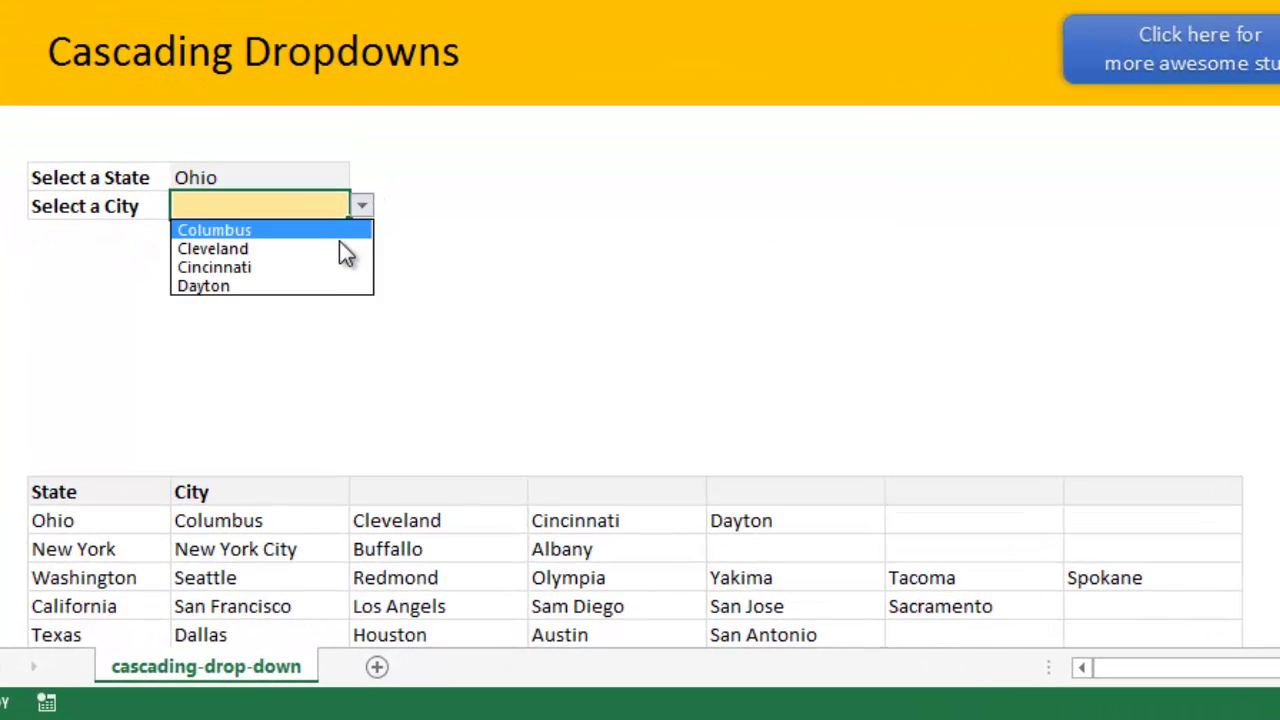
click(330, 286)
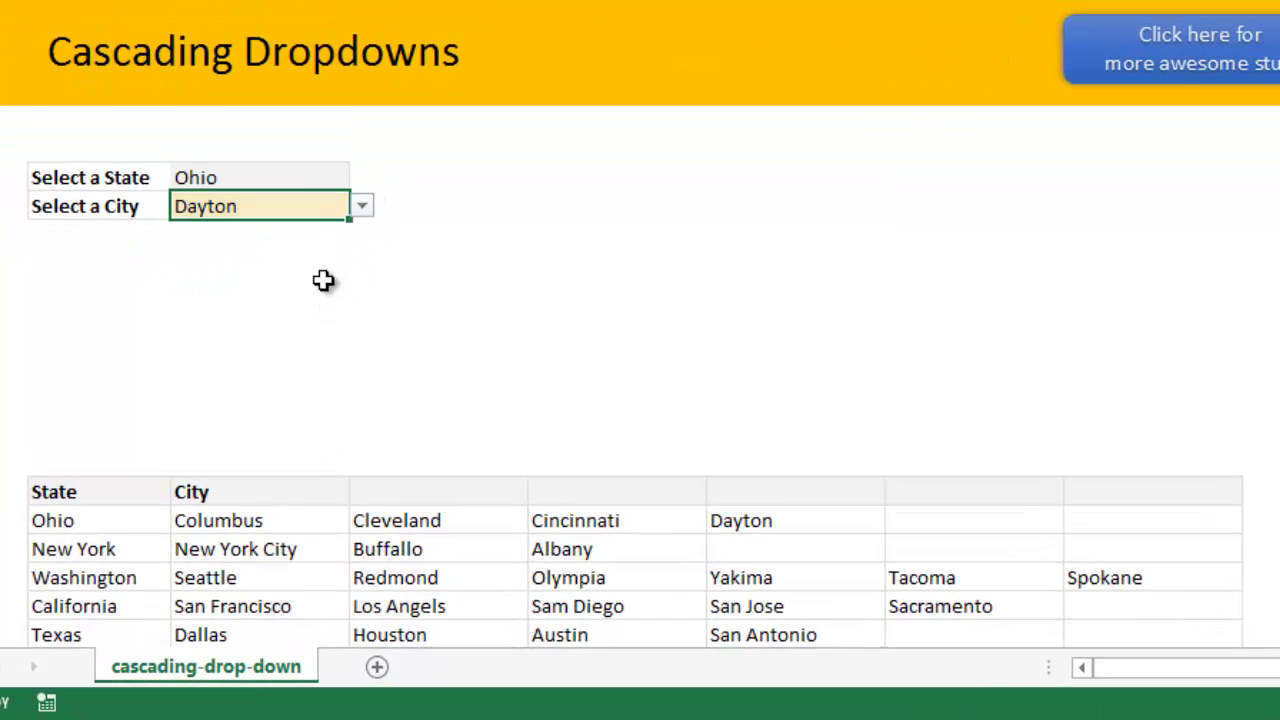
- Change the selected state in C4 to Texas and check the city cell below it
click(326, 177)
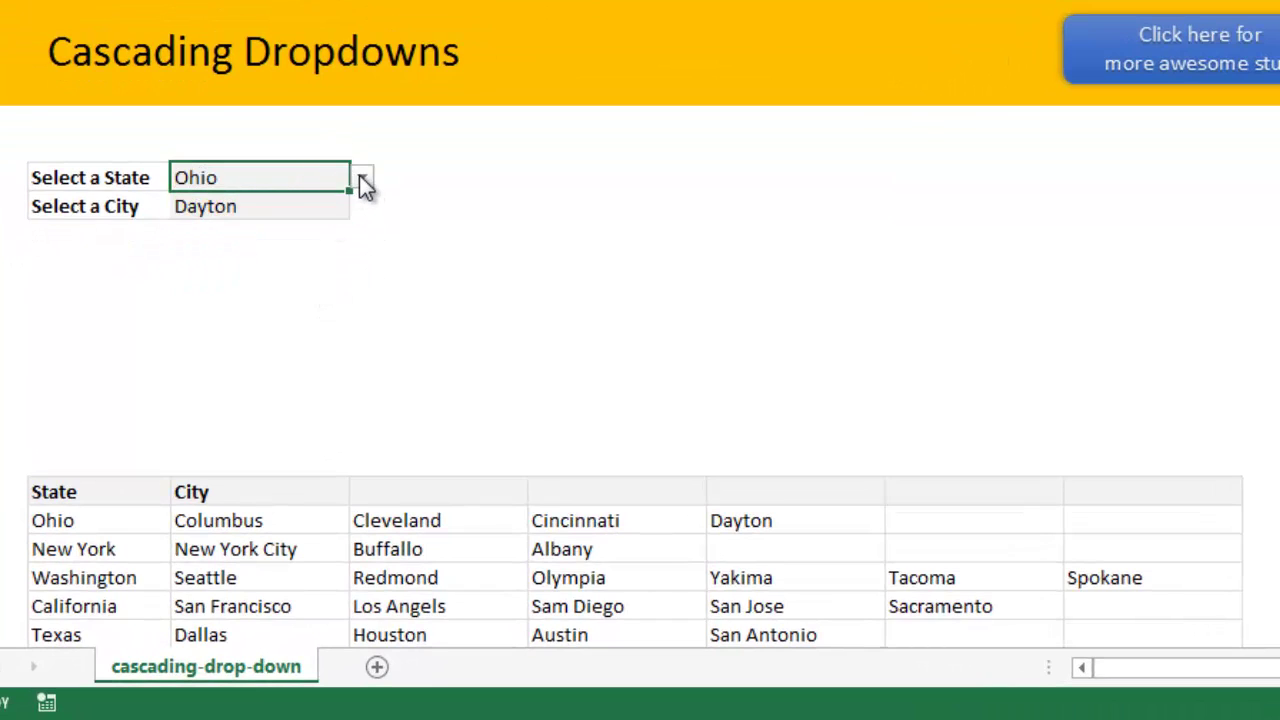
click(364, 180)
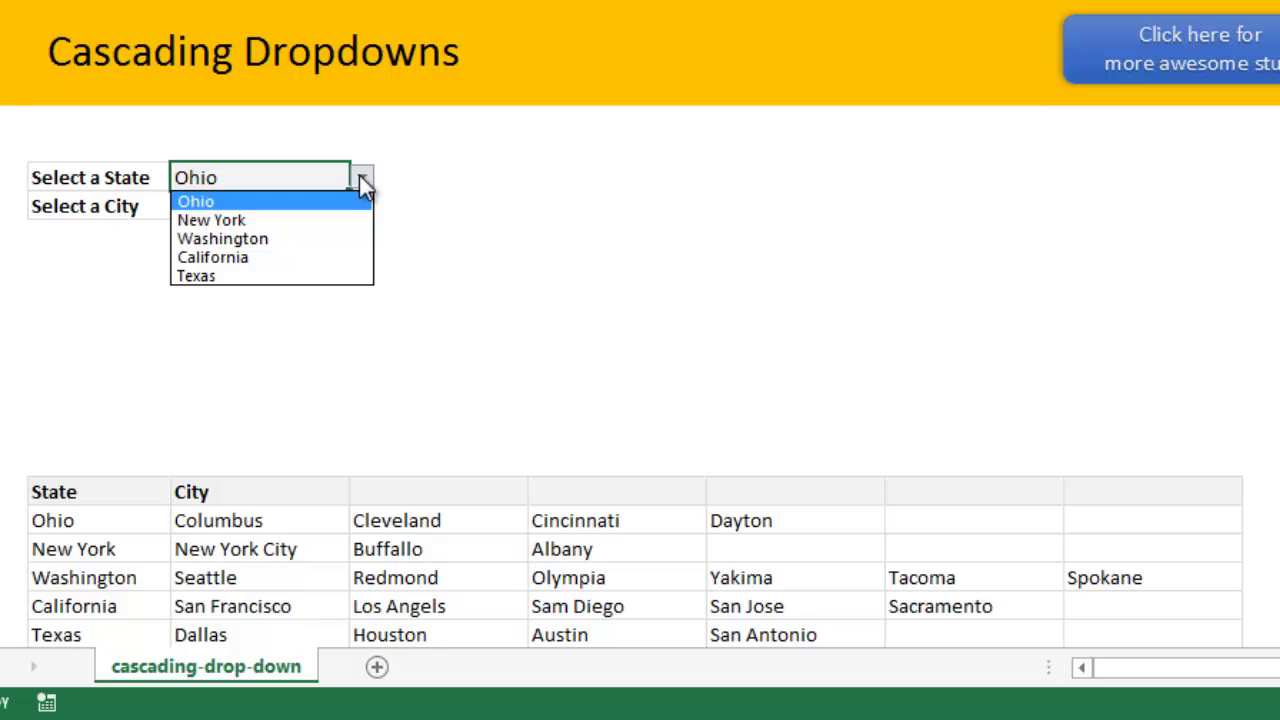
click(288, 272)
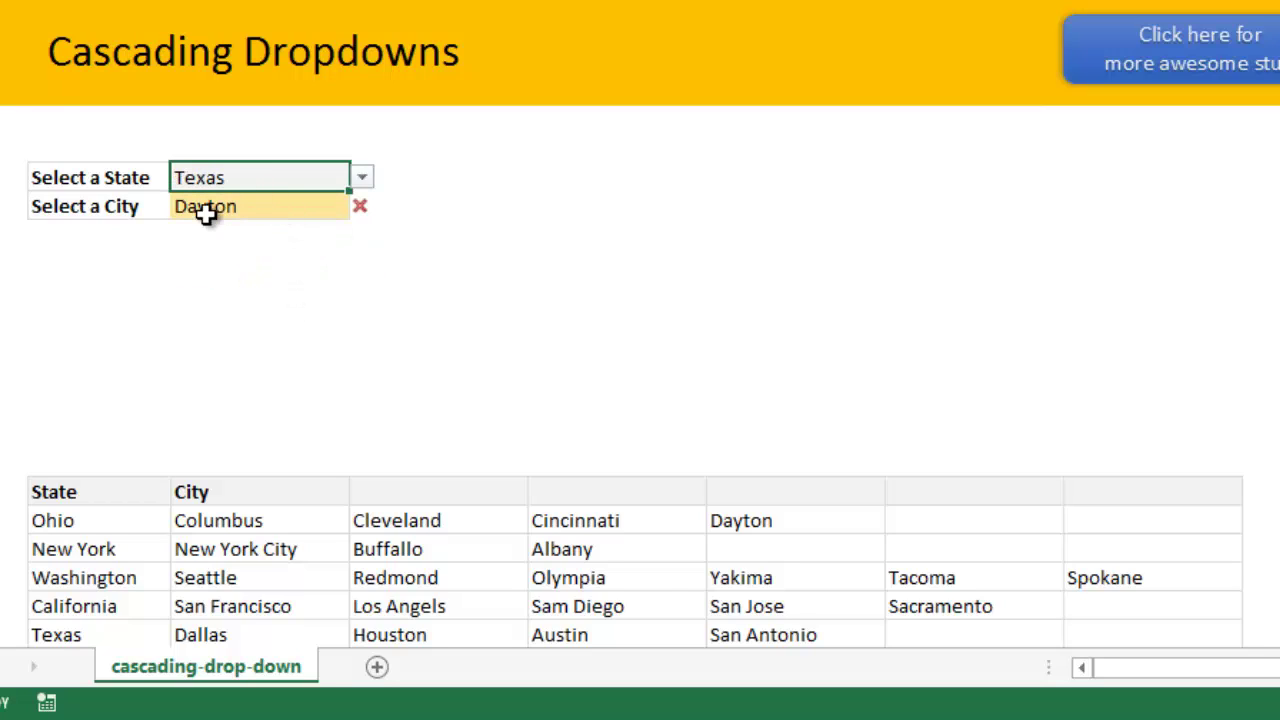
click(266, 206)
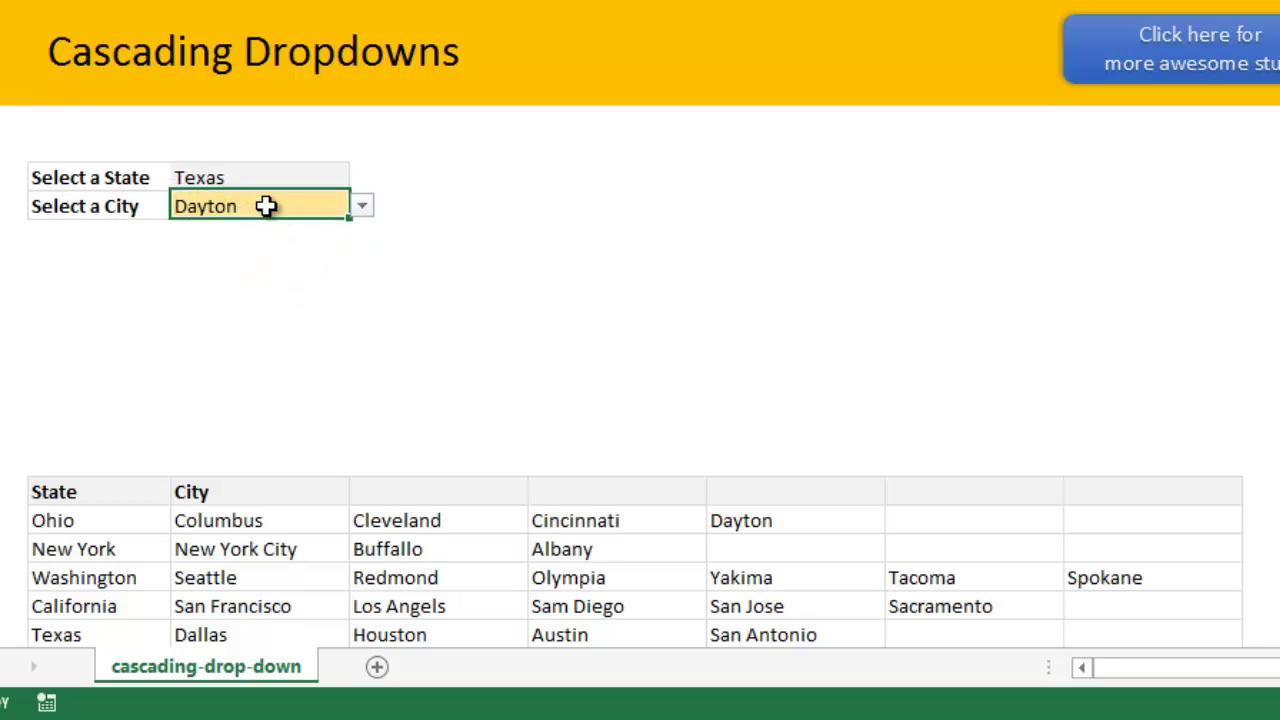
click(294, 308)
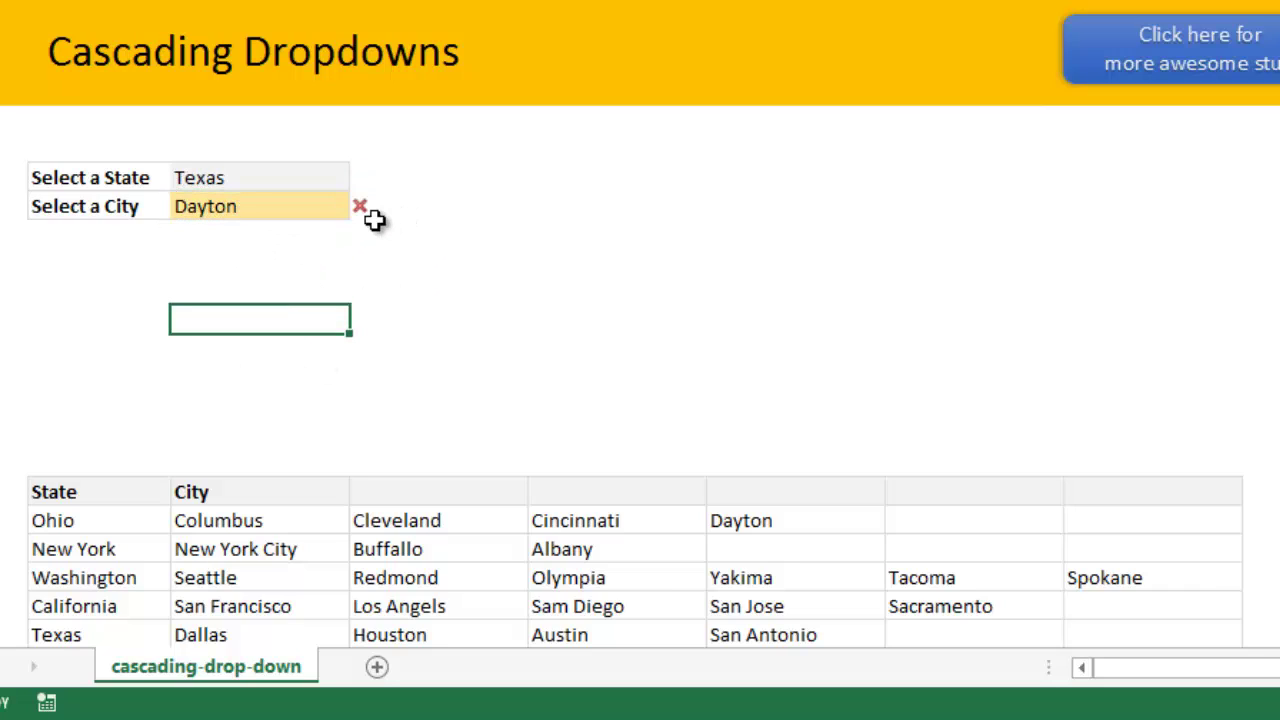
- Set the city in C5 to Austin from the drop-down list of Texas cities
click(238, 208)
click(362, 206)
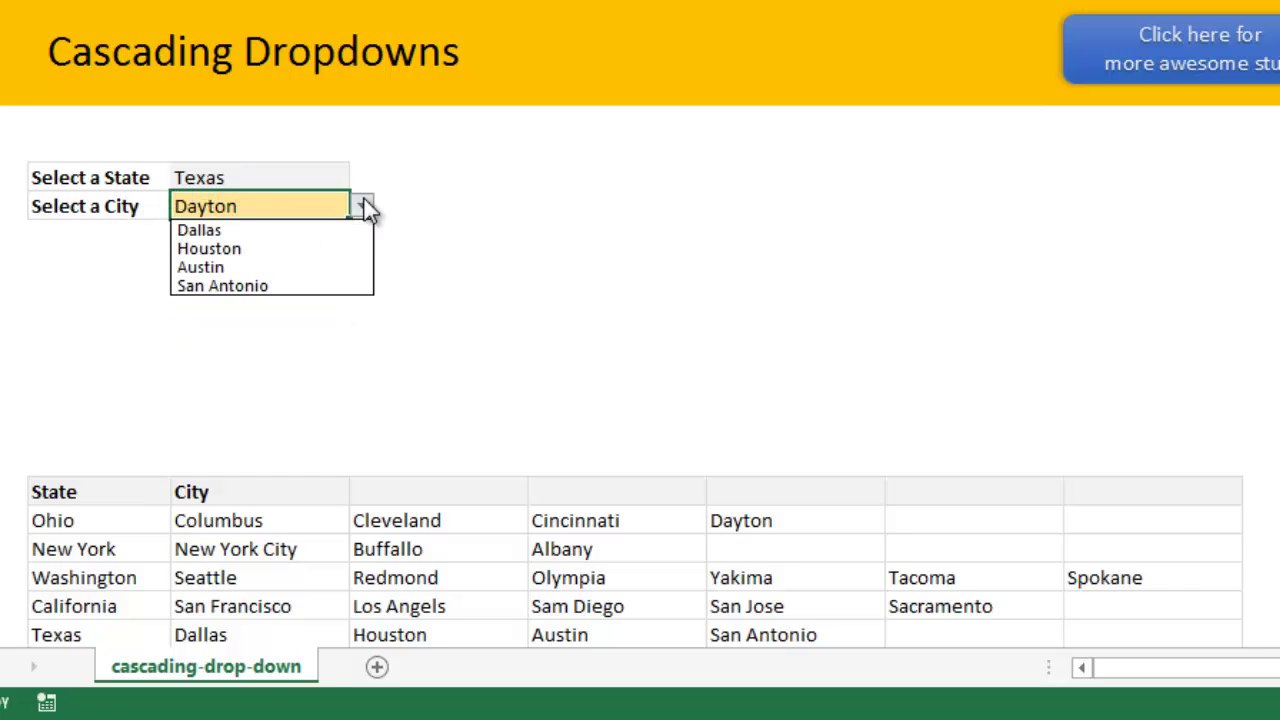
click(315, 267)
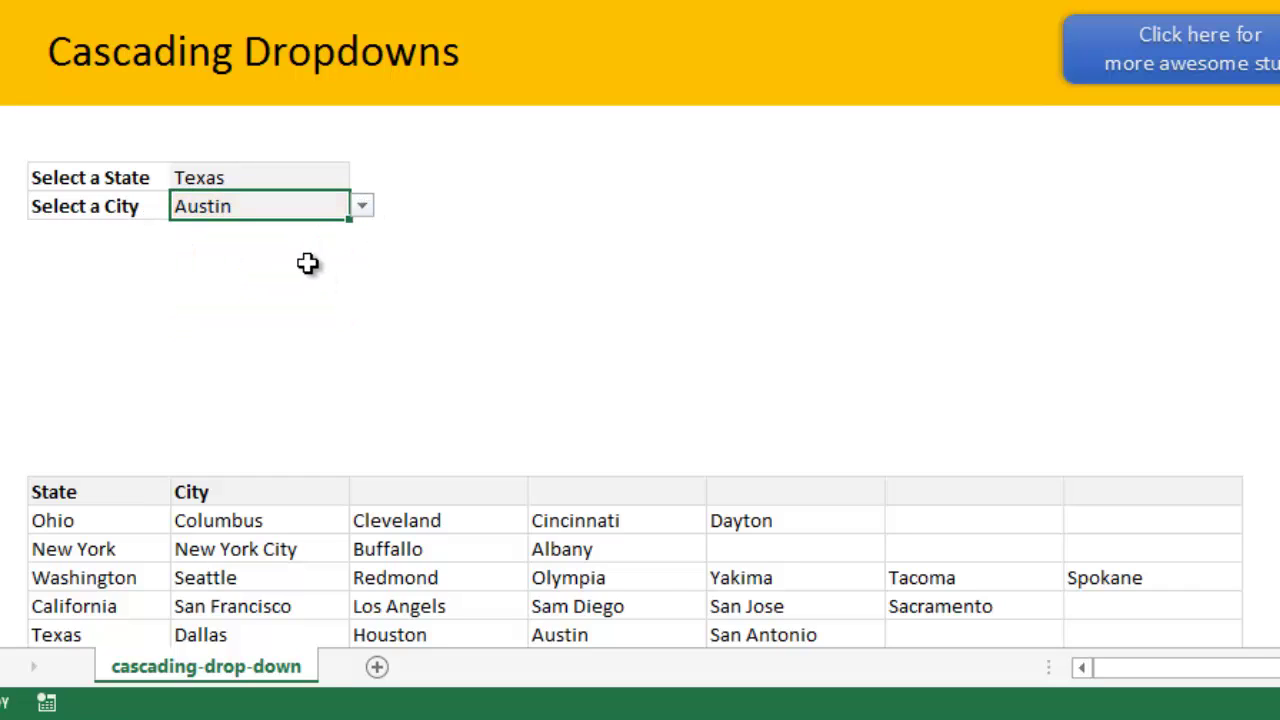
click(303, 268)
click(290, 168)
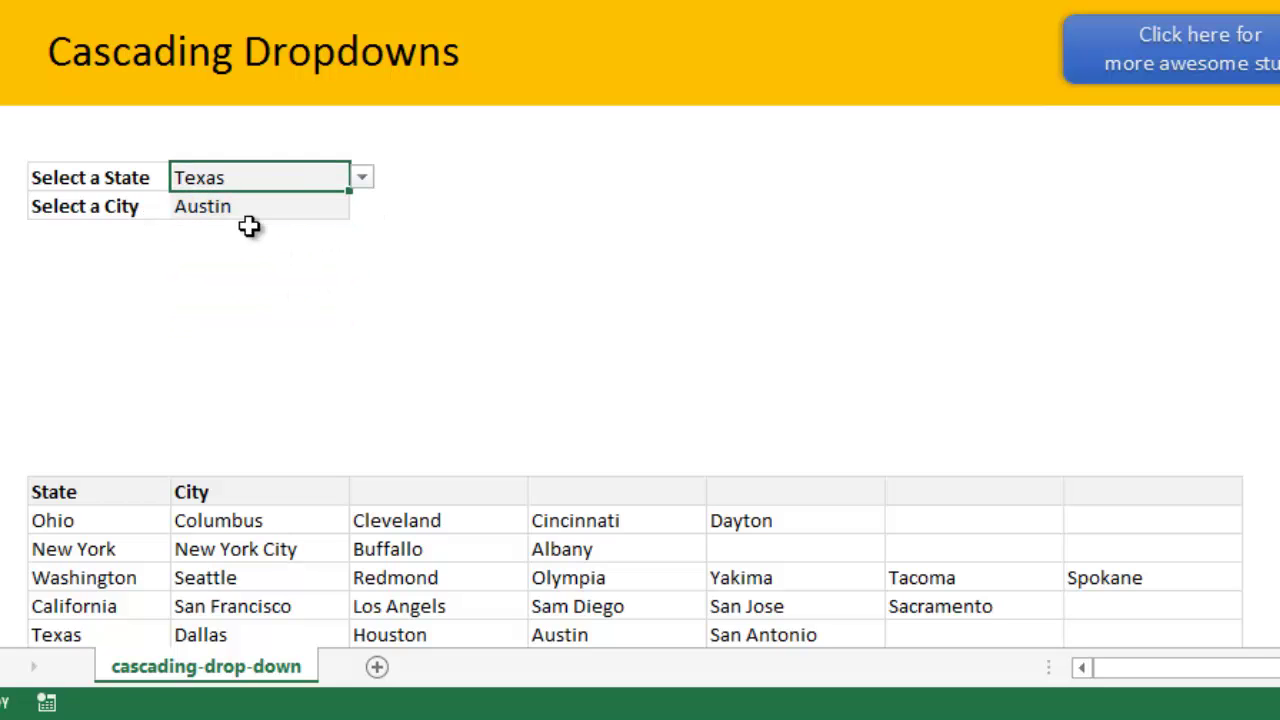
click(255, 204)
click(258, 183)
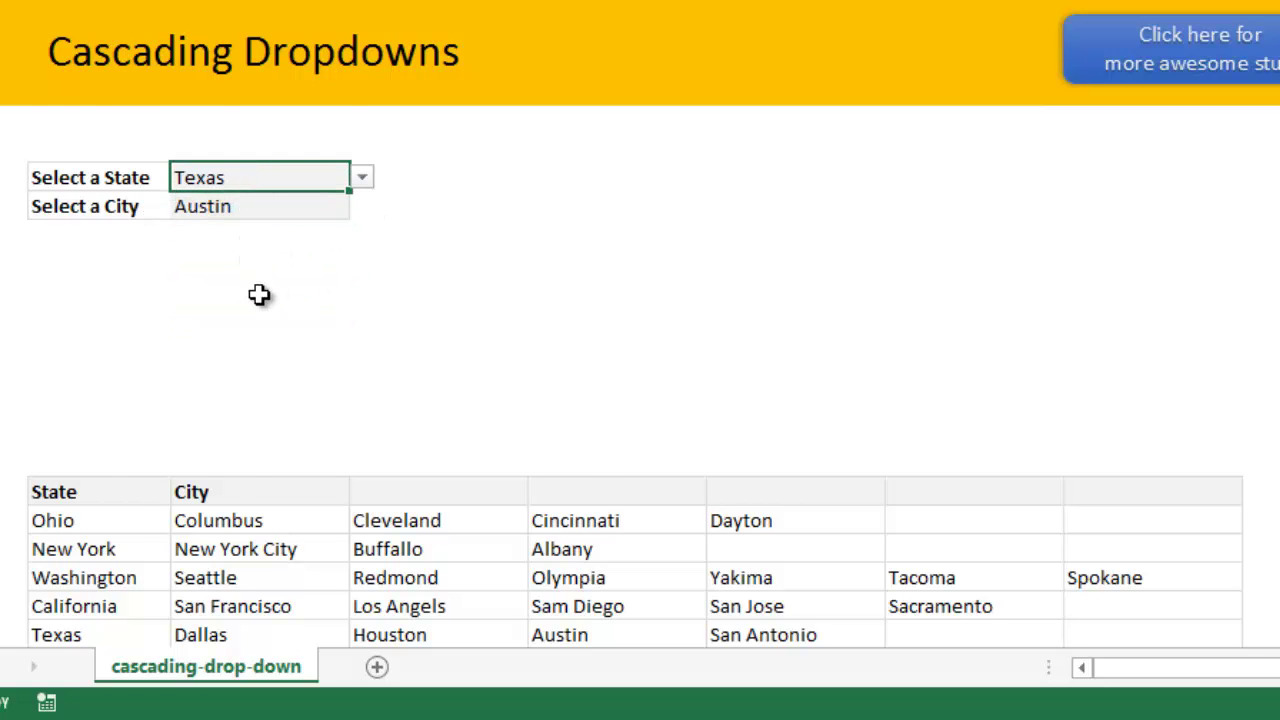
- Select the list of states in B16:B20 and check the defined name assigned to the range
scroll(259, 294, down, 1)
scroll(259, 294, up, 1)
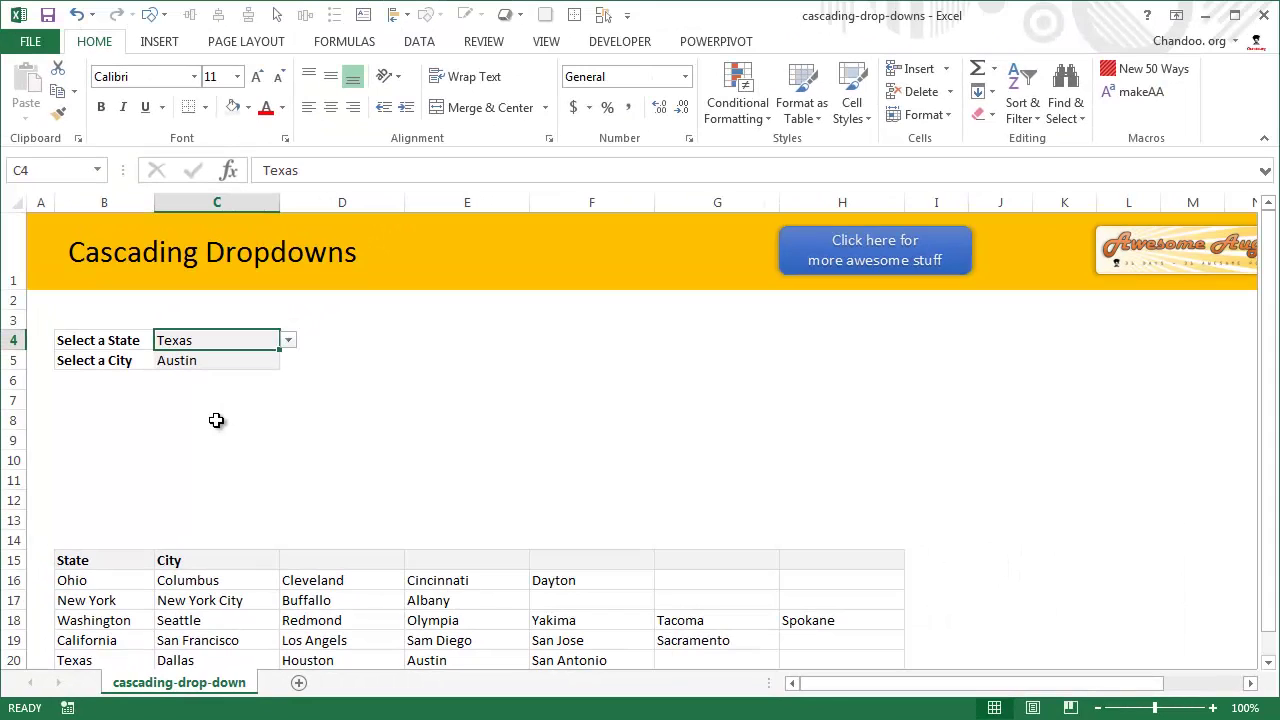
scroll(220, 489, down, 2)
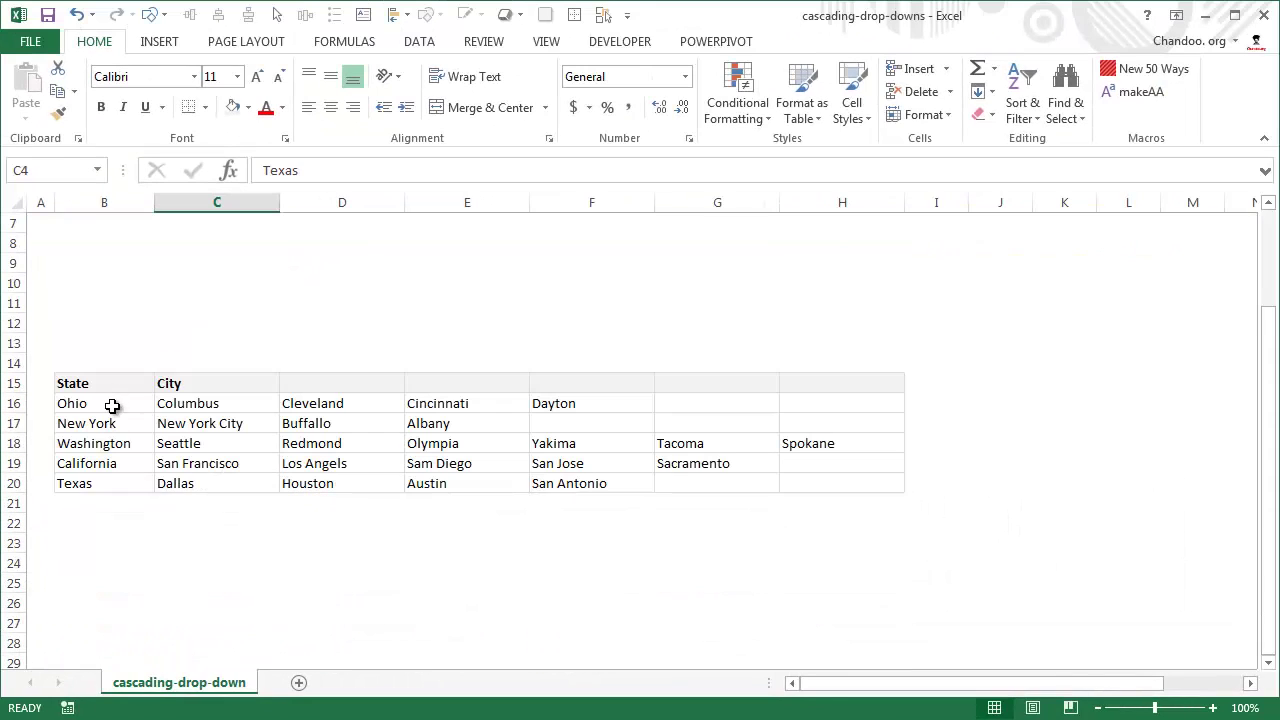
drag(112, 405, 114, 486)
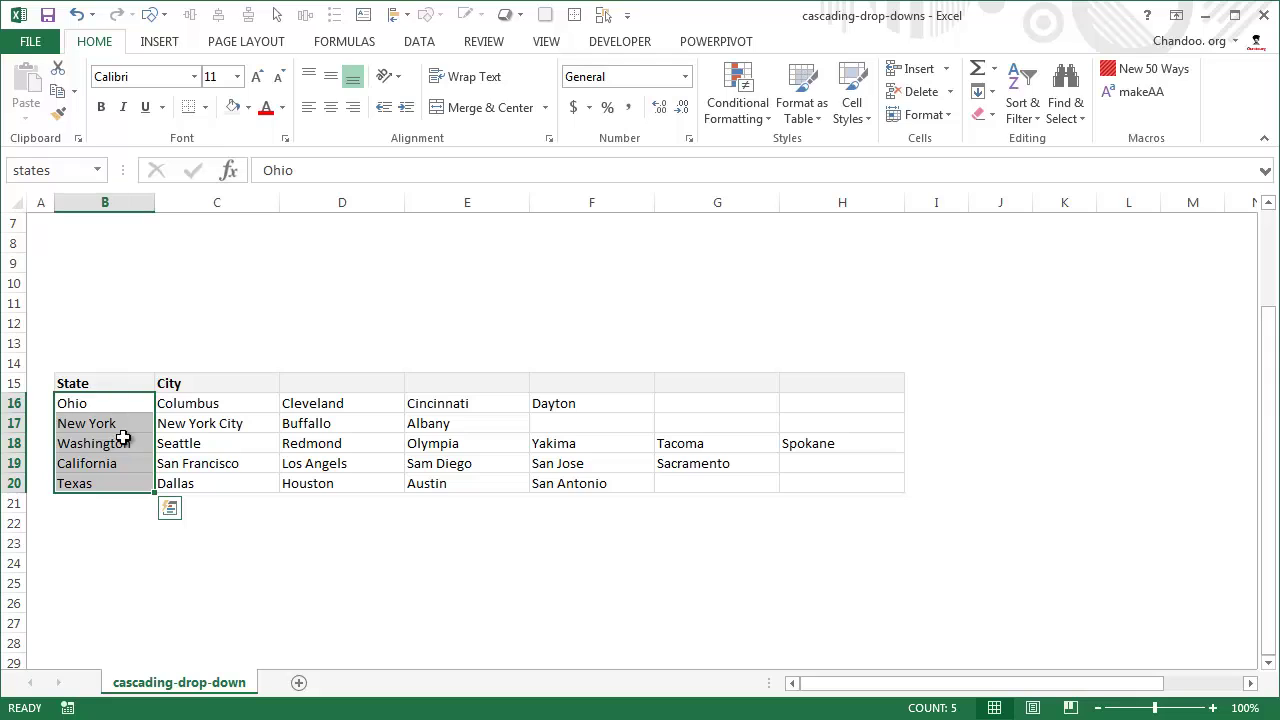
drag(140, 403, 136, 482)
drag(109, 403, 115, 485)
click(54, 172)
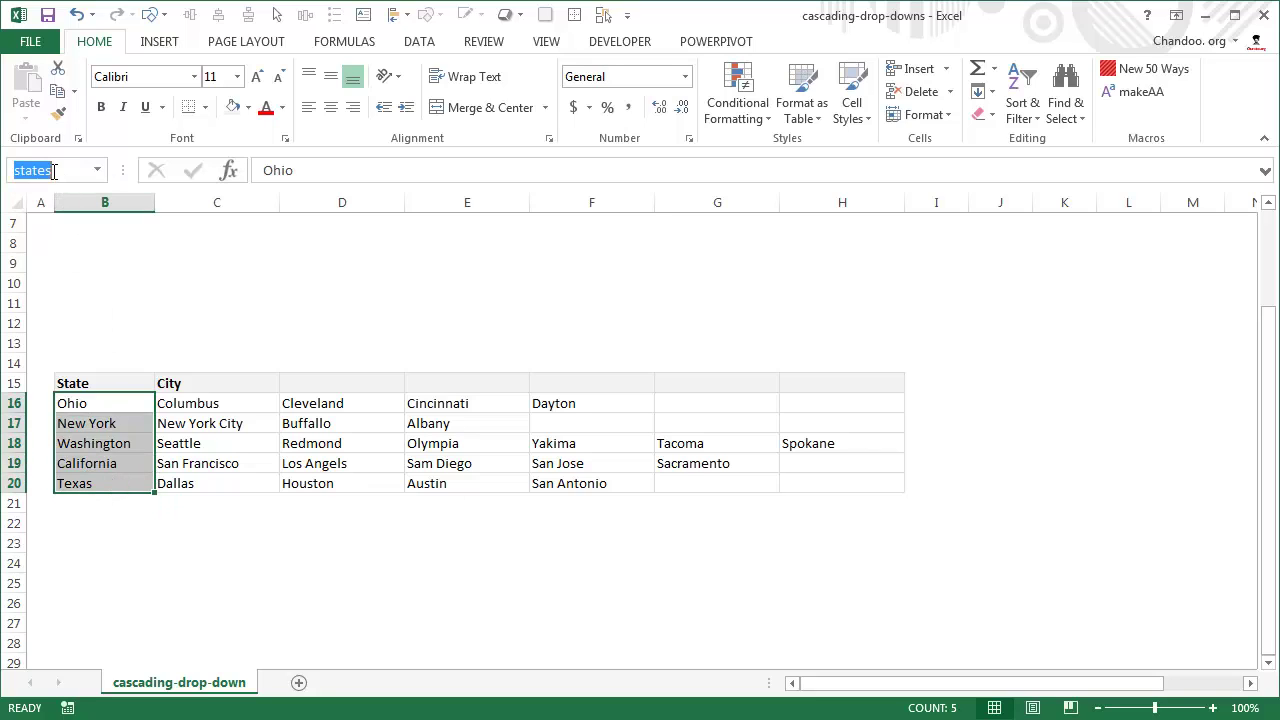
click(345, 42)
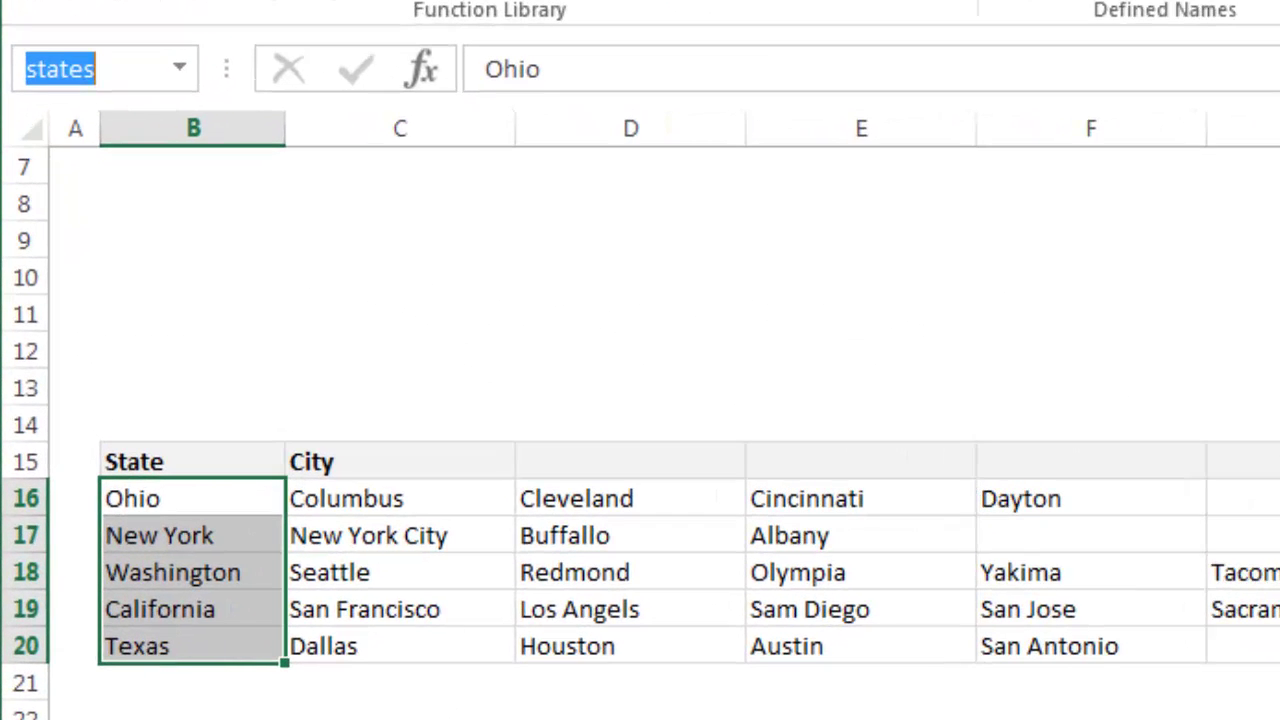
drag(189, 506, 188, 634)
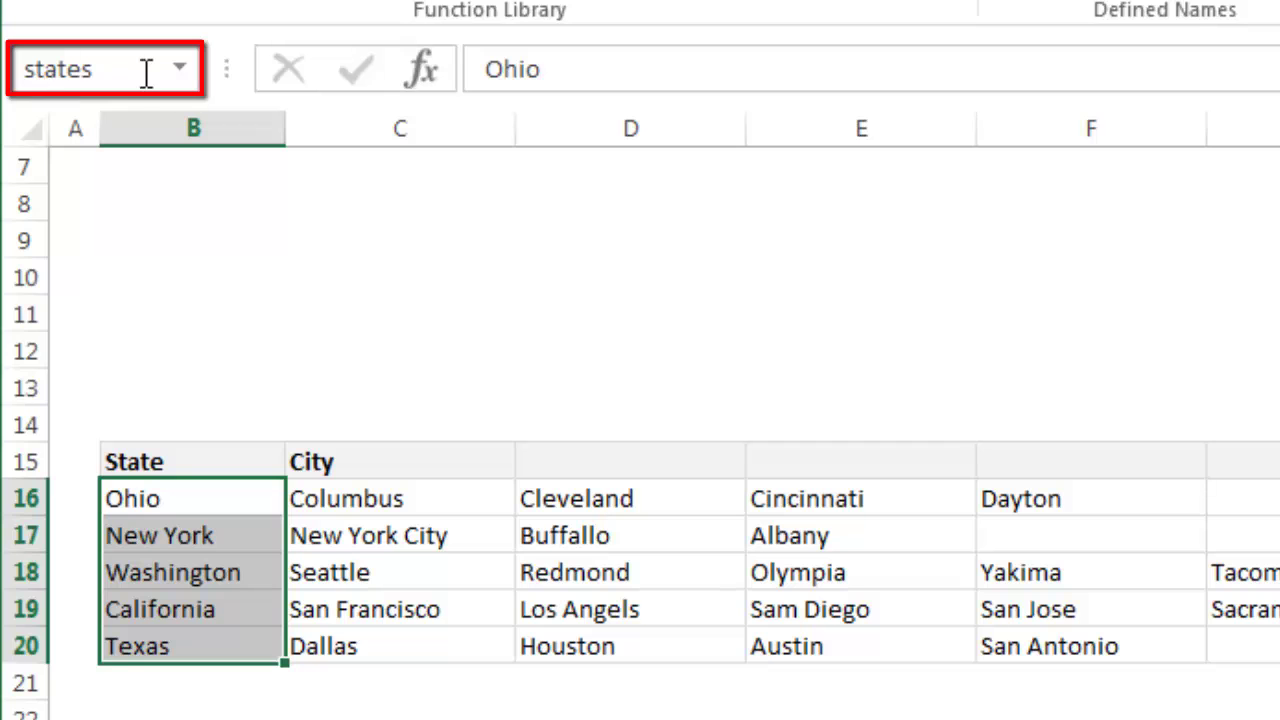
- Review the data validation settings of the state cell C4, including the list source, and close them without changes
scroll(997, 608, up, 1)
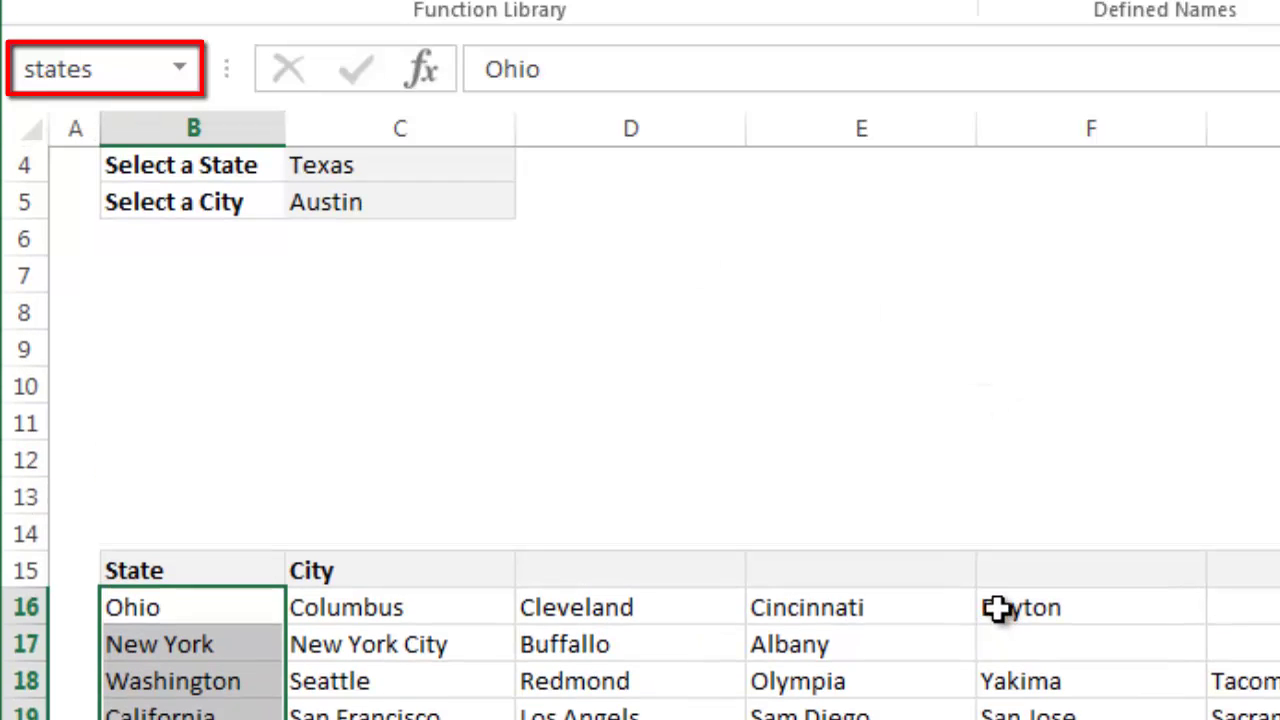
scroll(997, 608, up, 1)
click(470, 165)
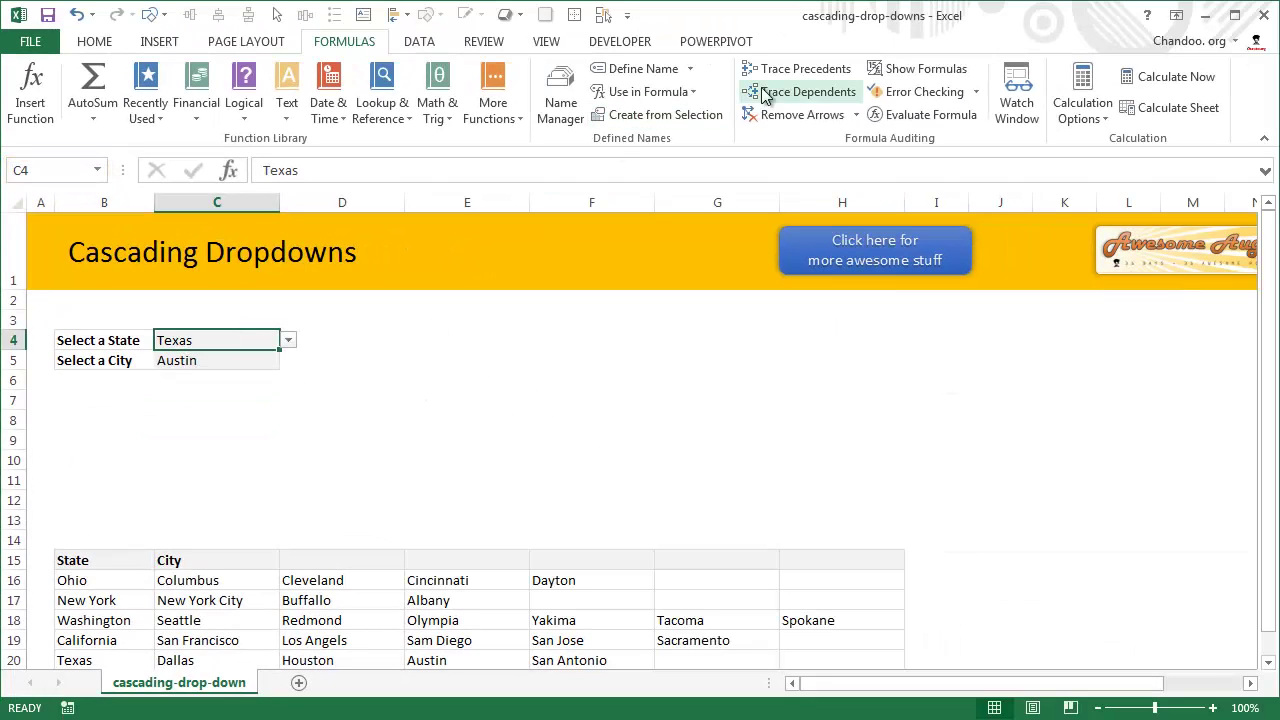
click(419, 41)
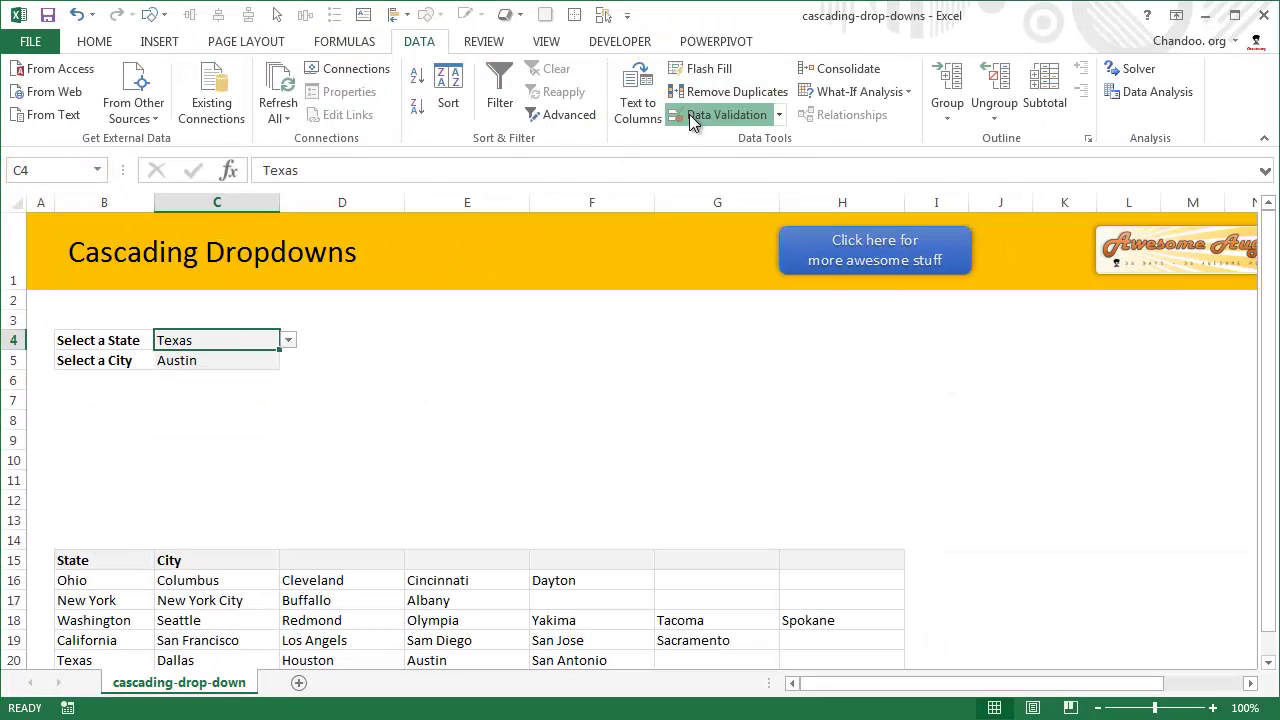
click(689, 114)
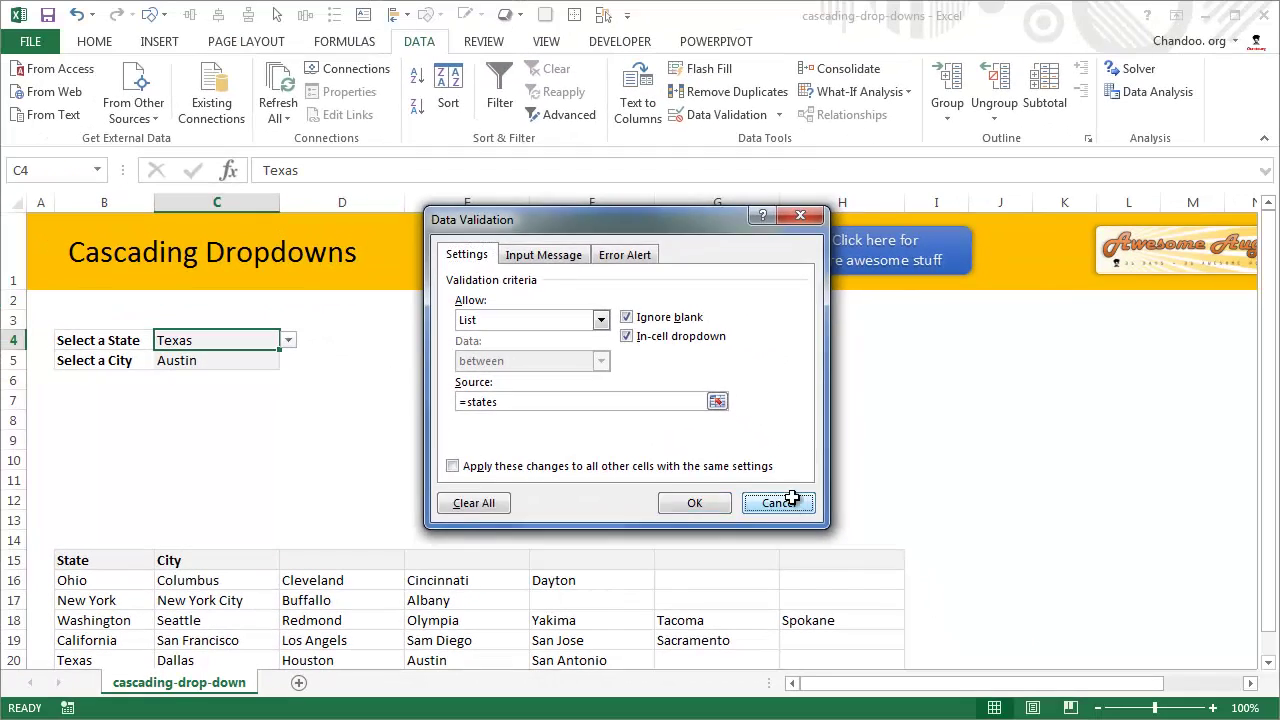
click(1117, 604)
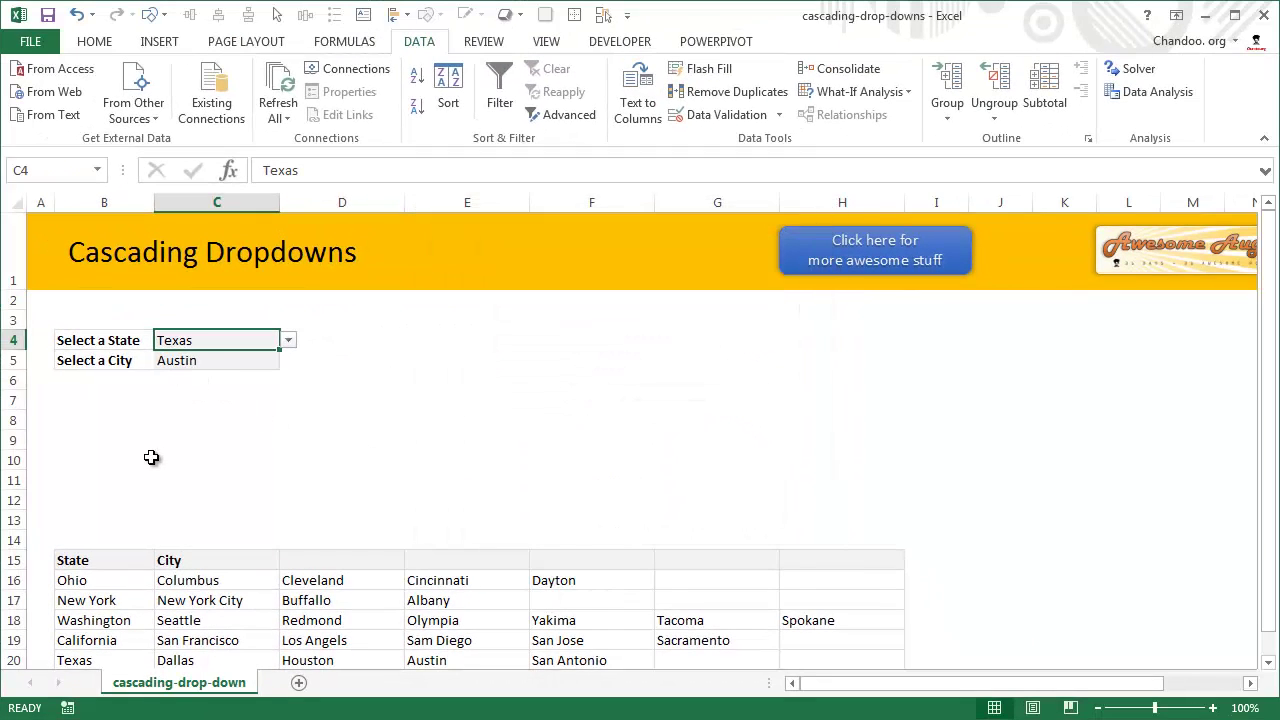
click(186, 398)
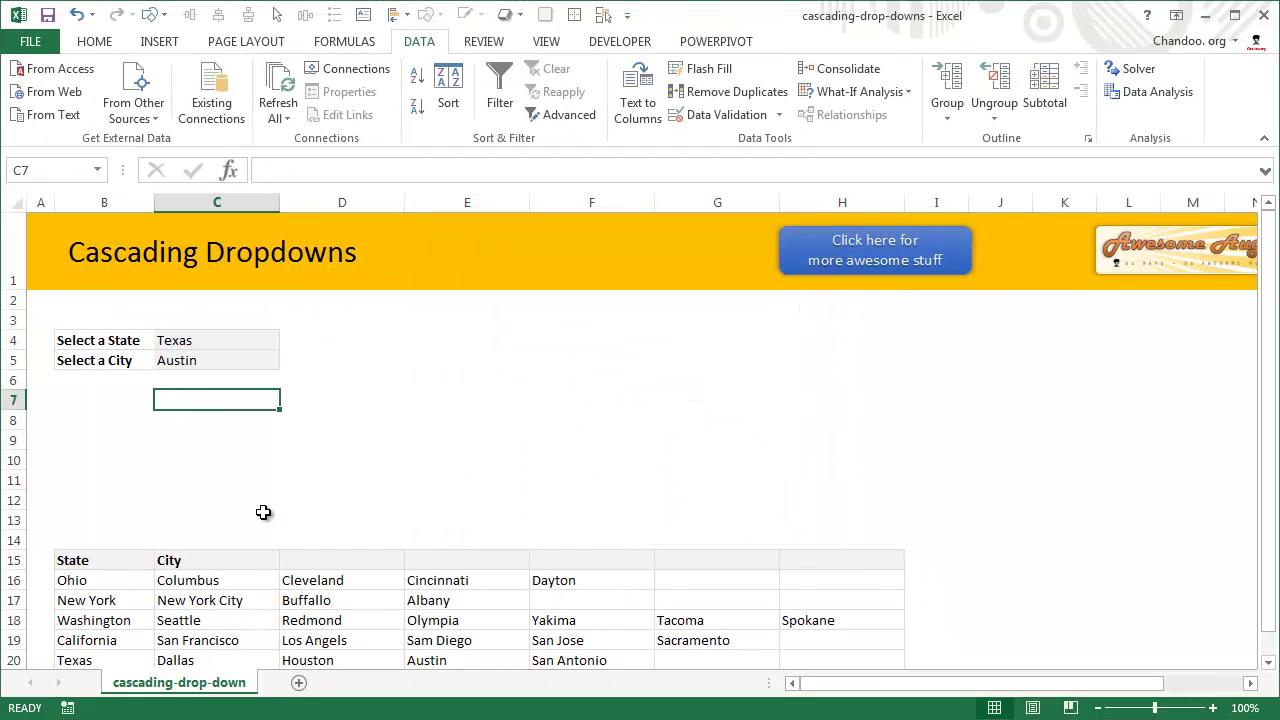
scroll(255, 480, down, 3)
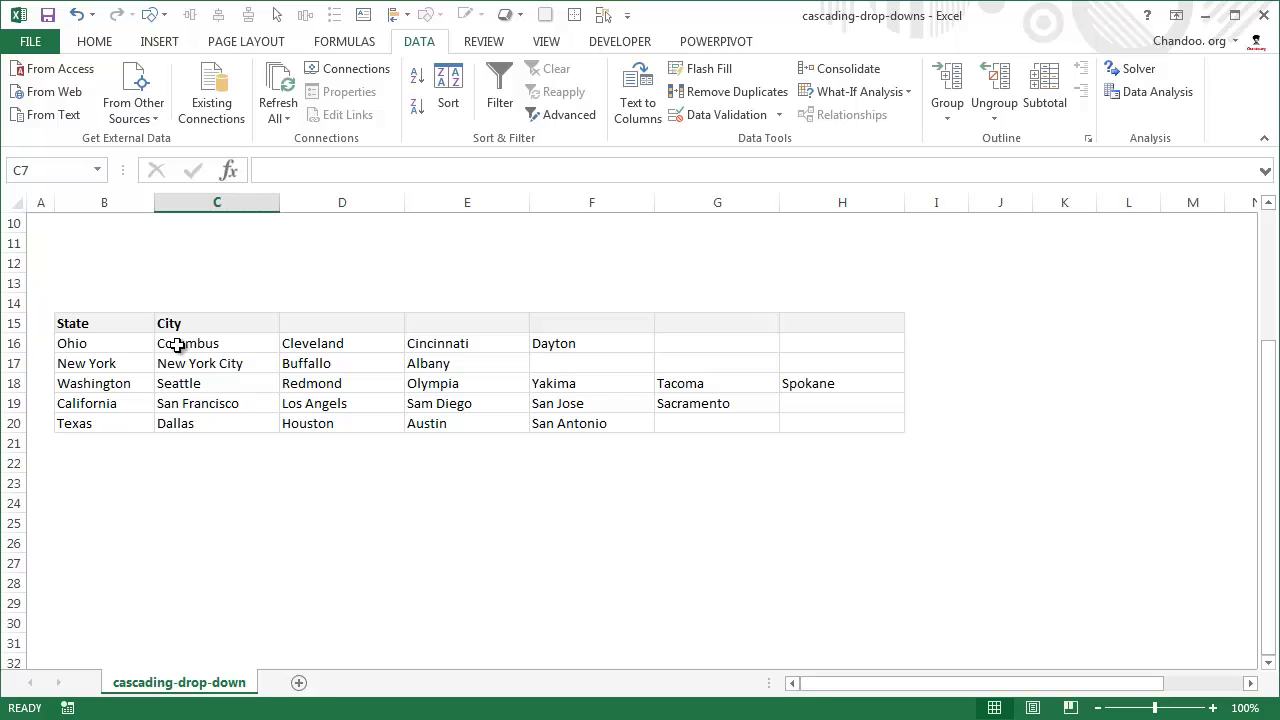
scroll(204, 319, up, 2)
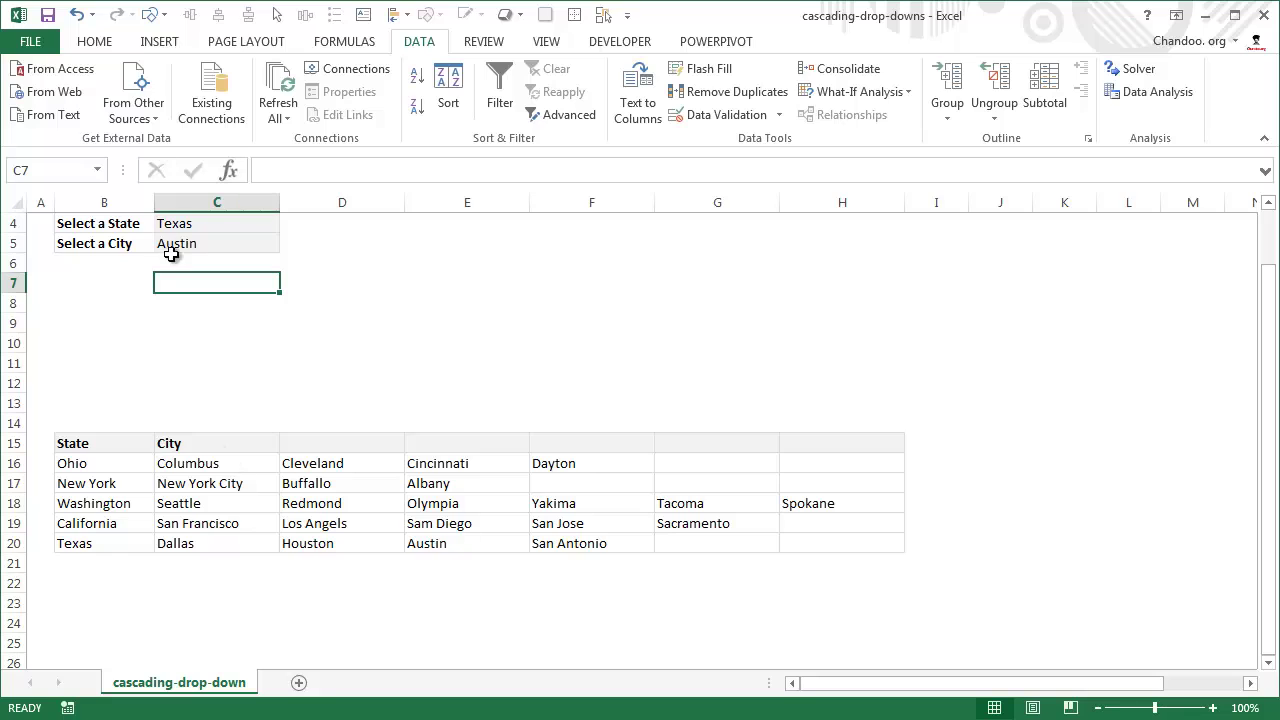
- Compare the city lists of the different states by selecting their rows in the city table, C16:H20
click(196, 226)
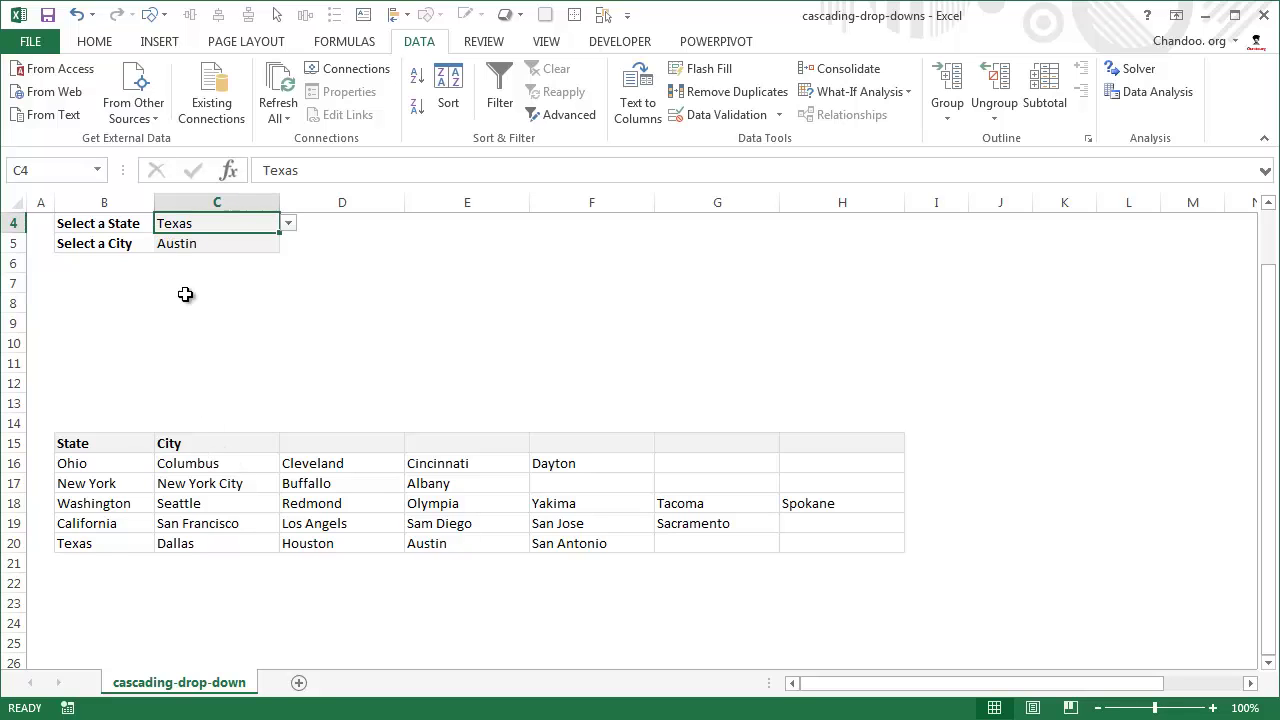
click(184, 464)
drag(338, 462, 851, 460)
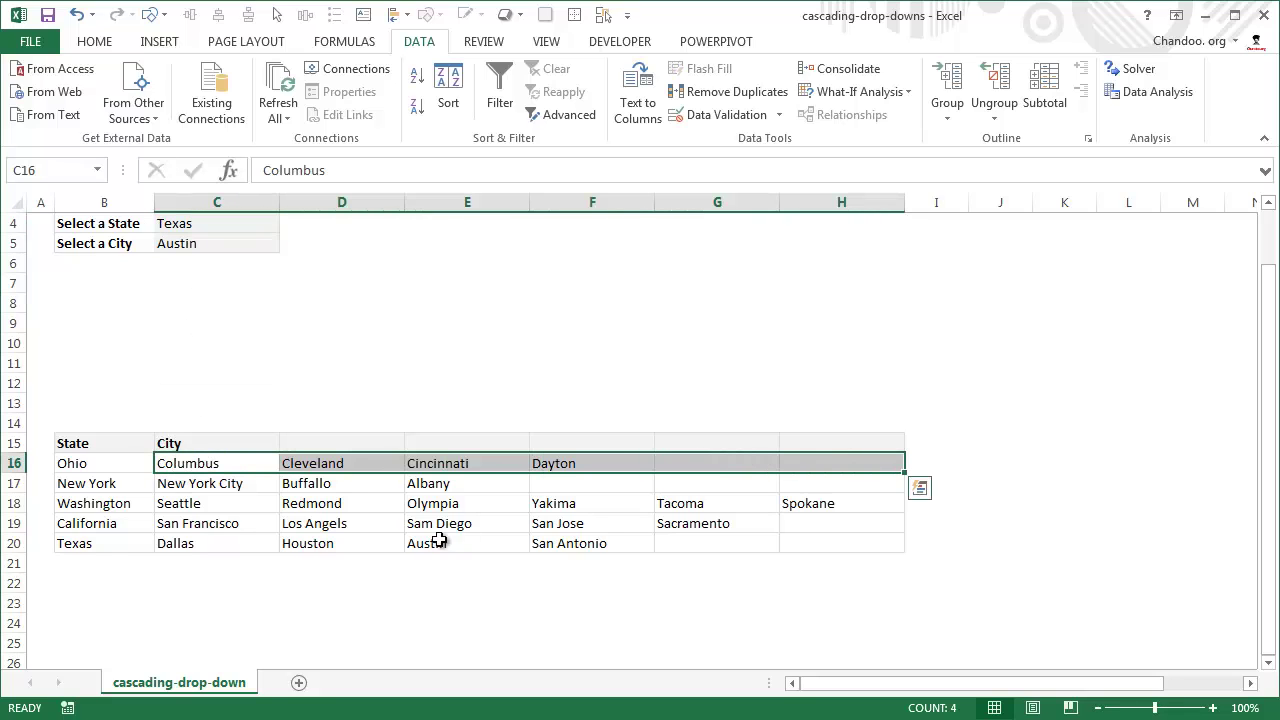
drag(166, 503, 837, 506)
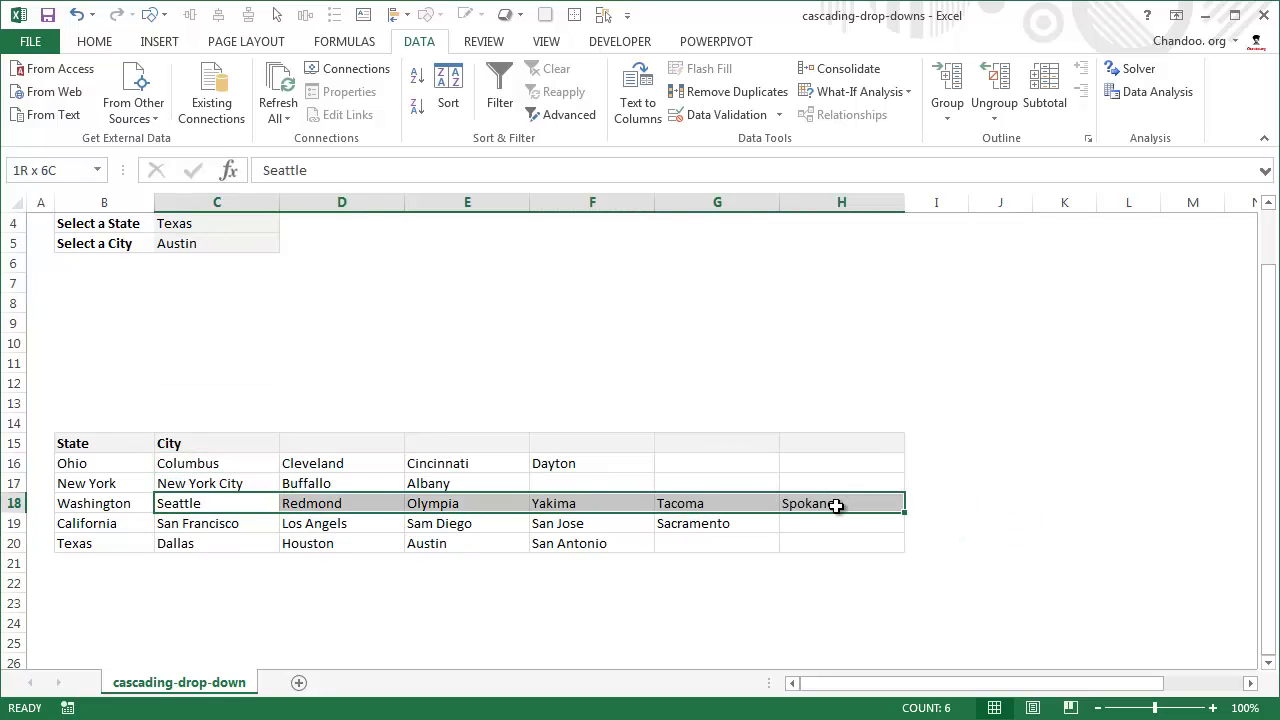
drag(149, 526, 894, 530)
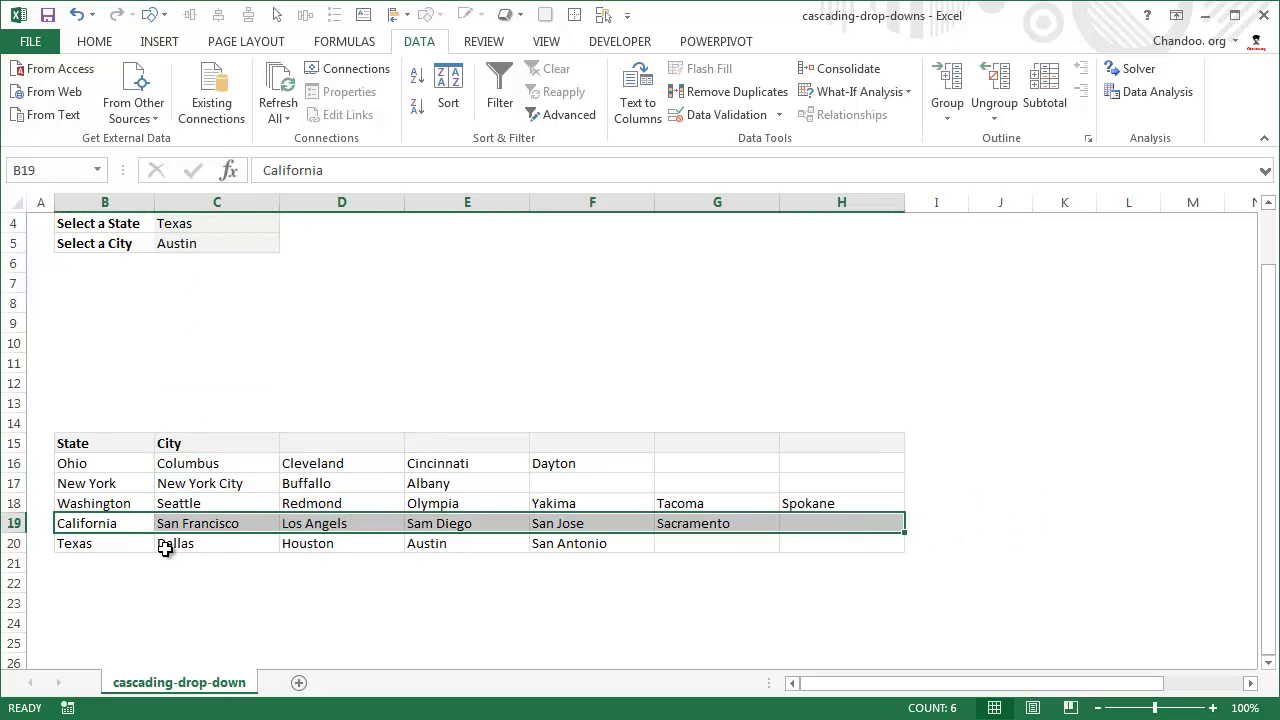
click(166, 543)
drag(180, 541, 641, 545)
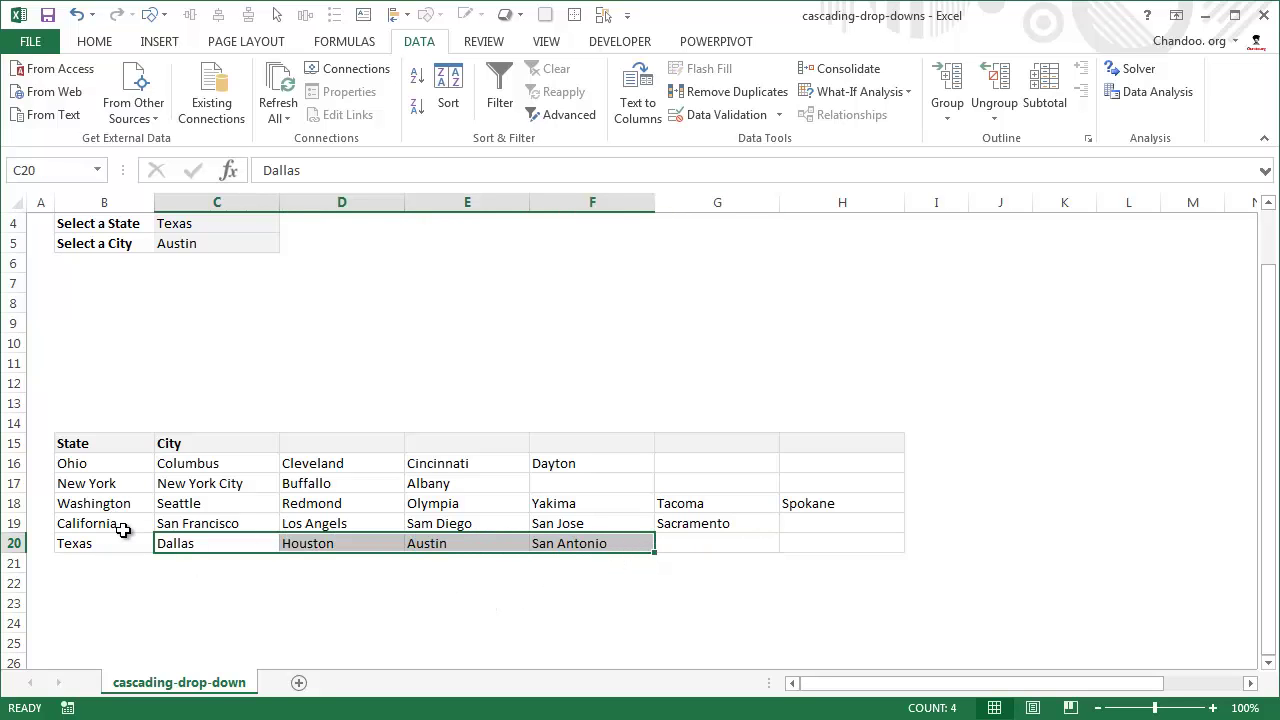
drag(208, 523, 707, 526)
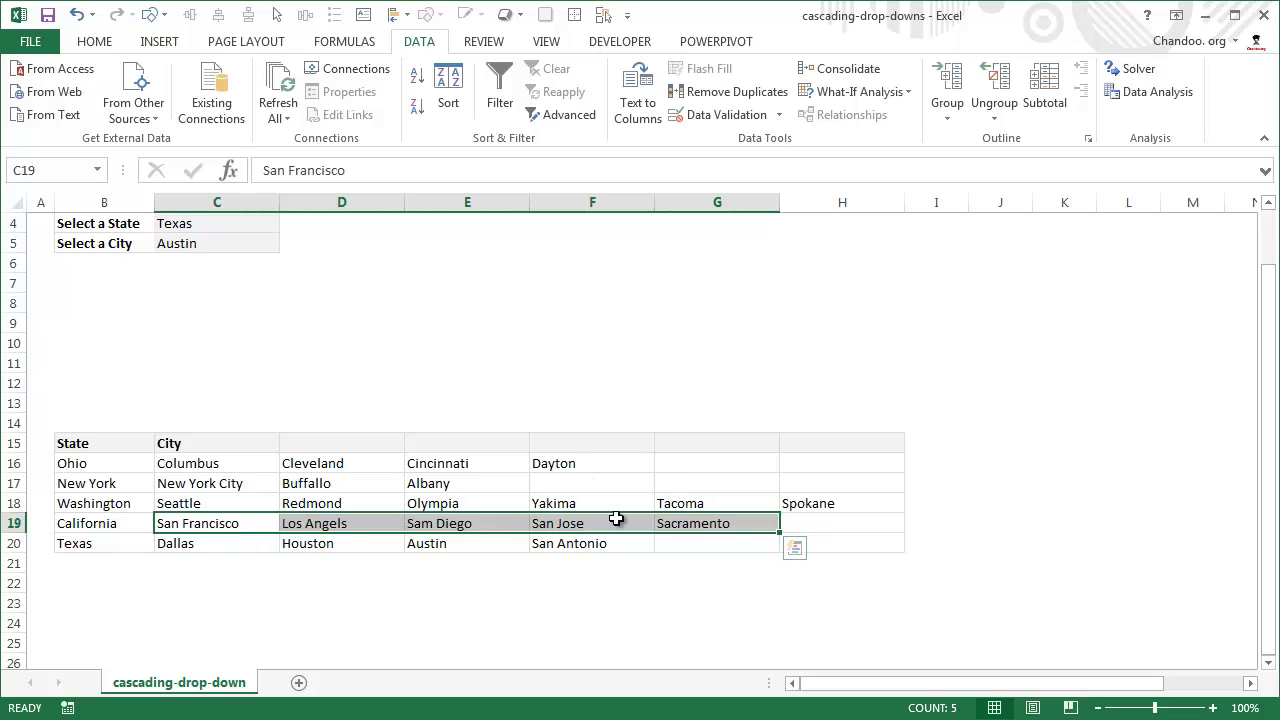
drag(197, 486, 470, 487)
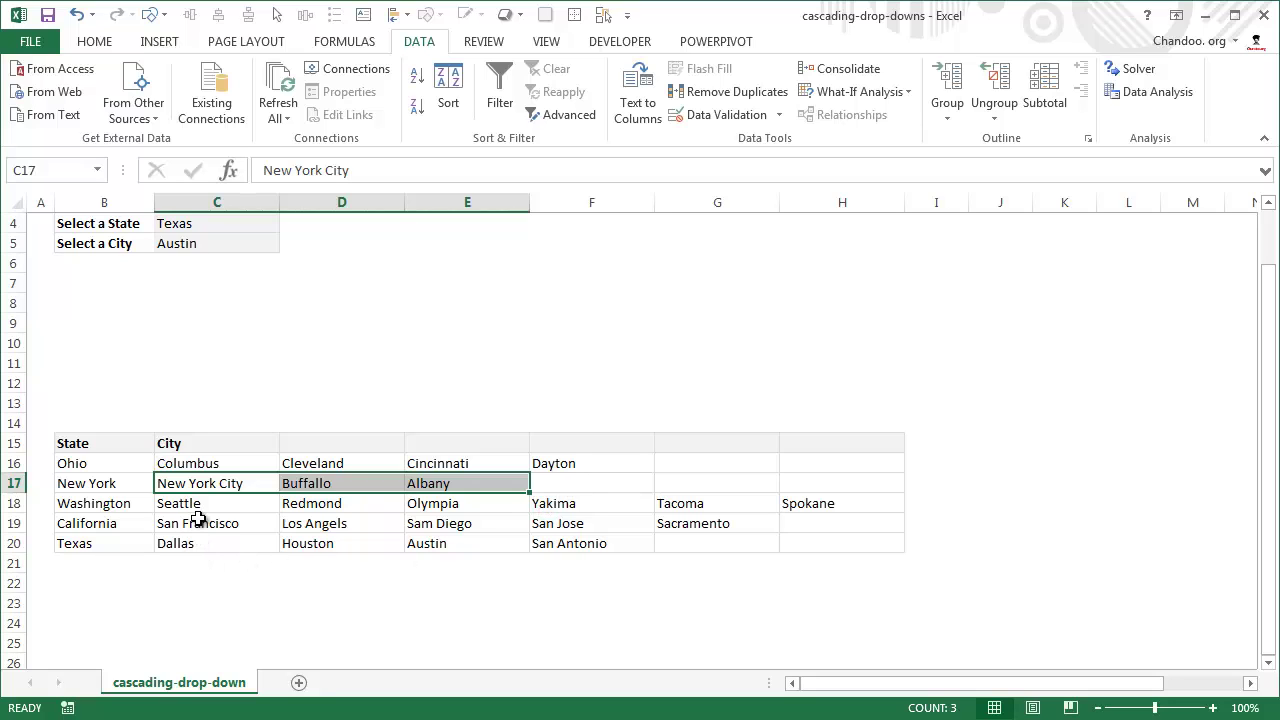
drag(194, 521, 709, 517)
drag(197, 505, 860, 497)
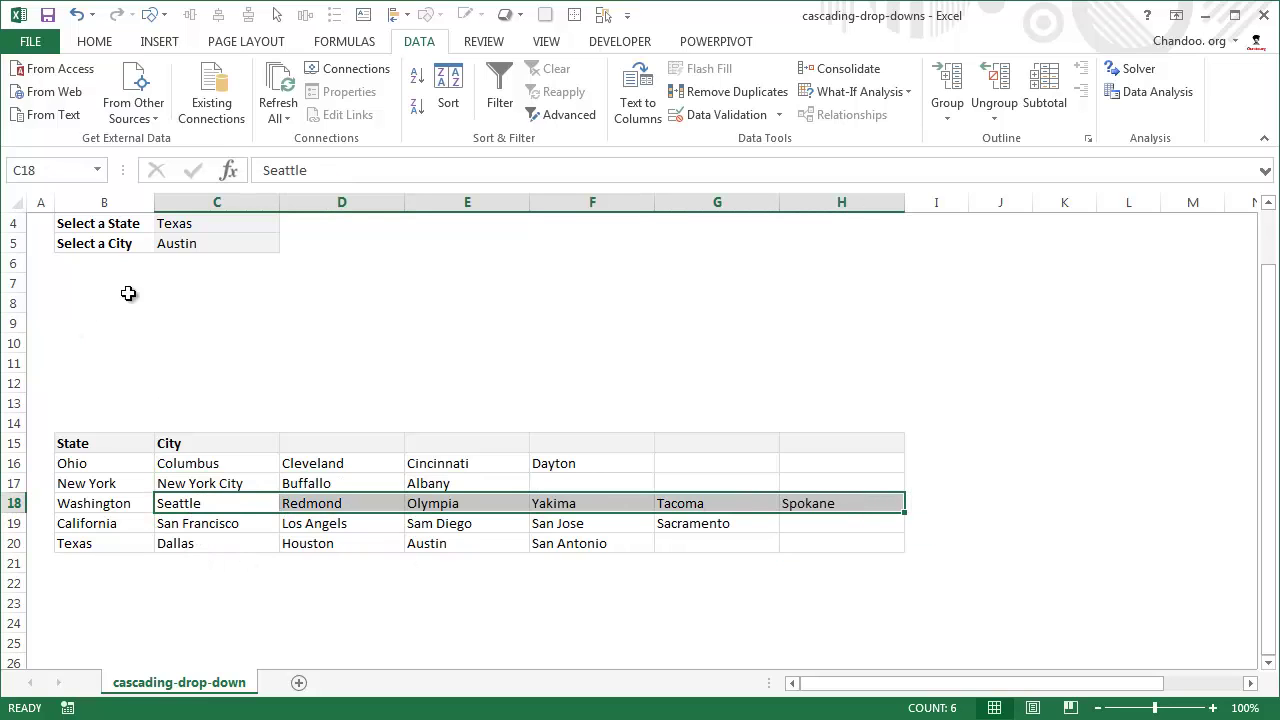
- Start a formula in D4 with COUNTA around INDEX, using the named range allCities as the array, and check the range it covers
scroll(220, 372, up, 1)
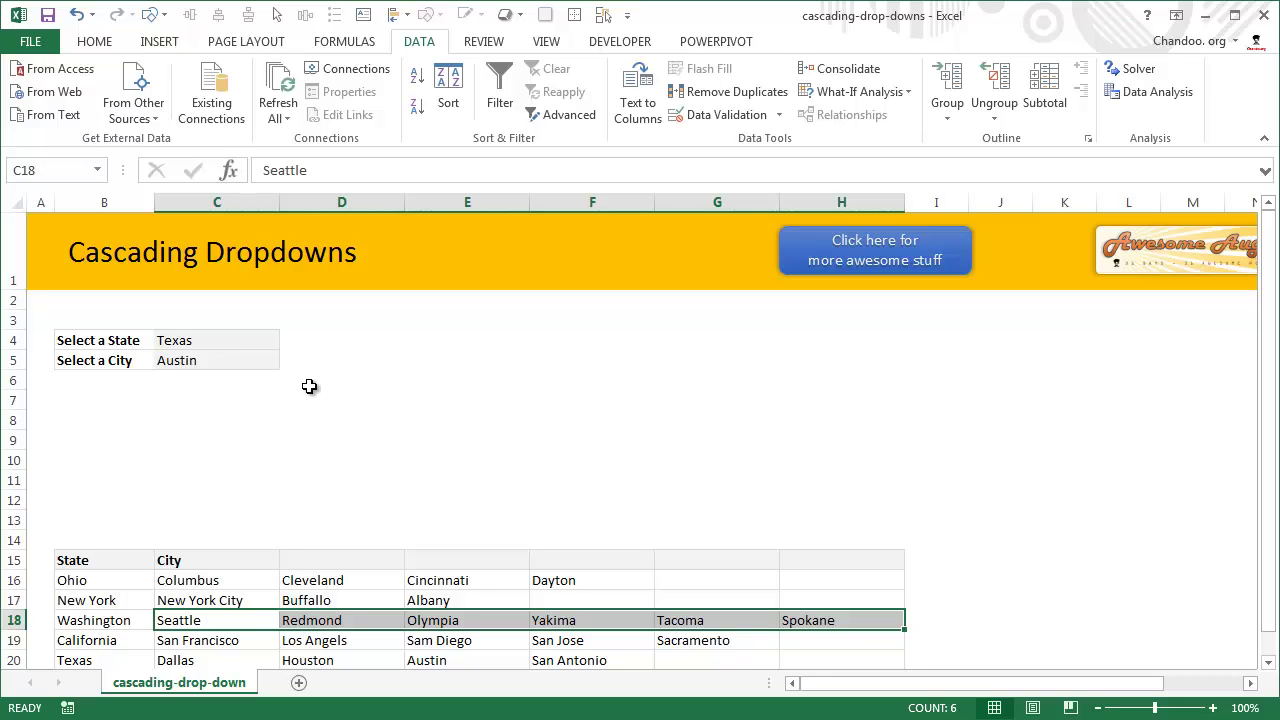
click(318, 342)
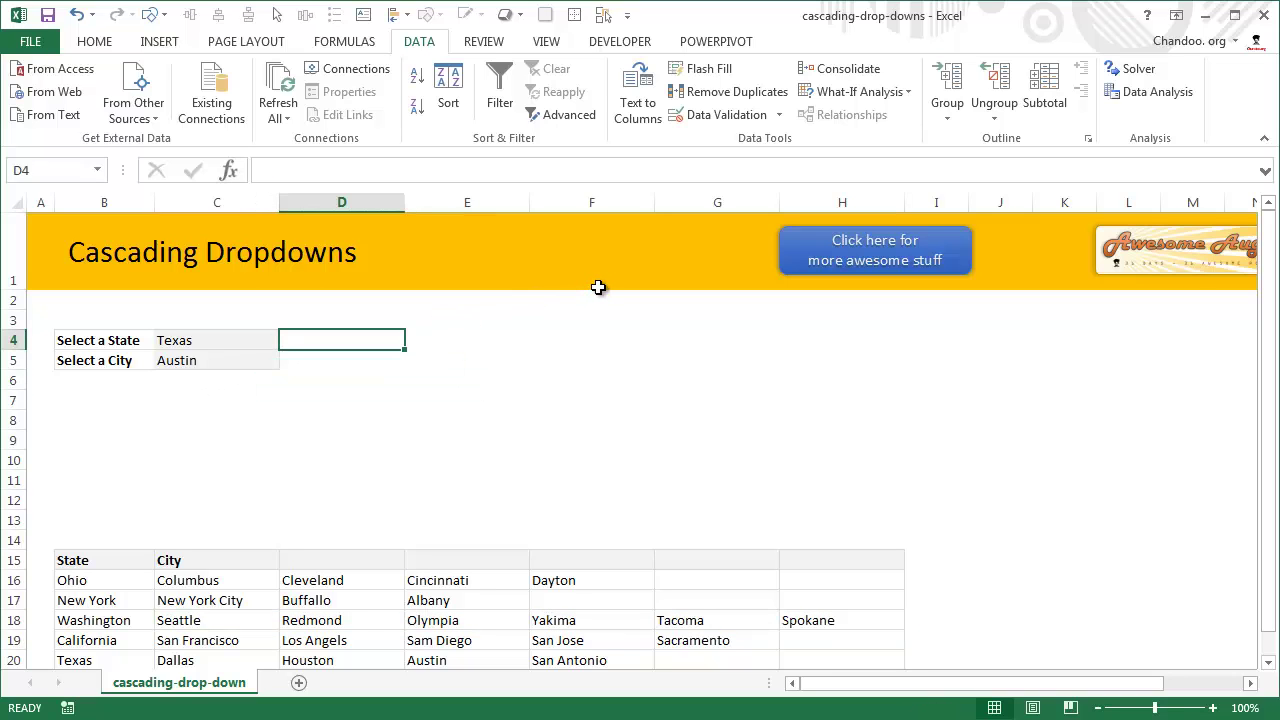
text(=)
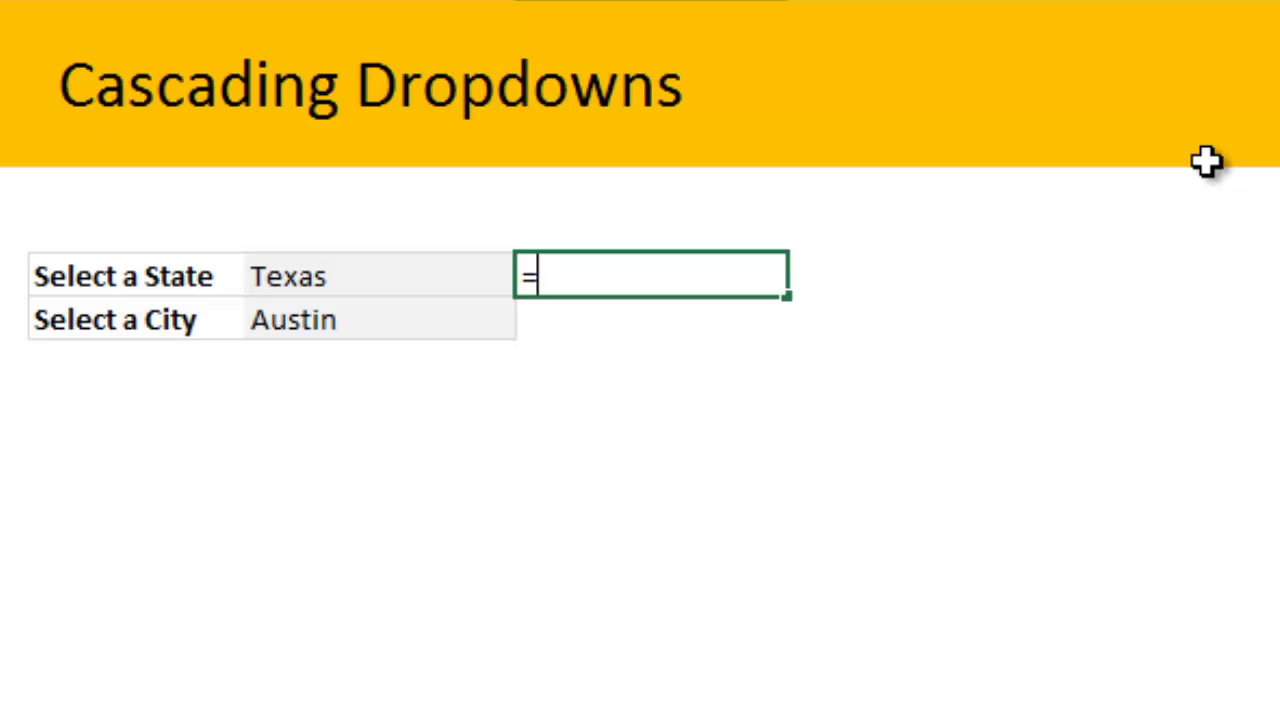
text(counta)
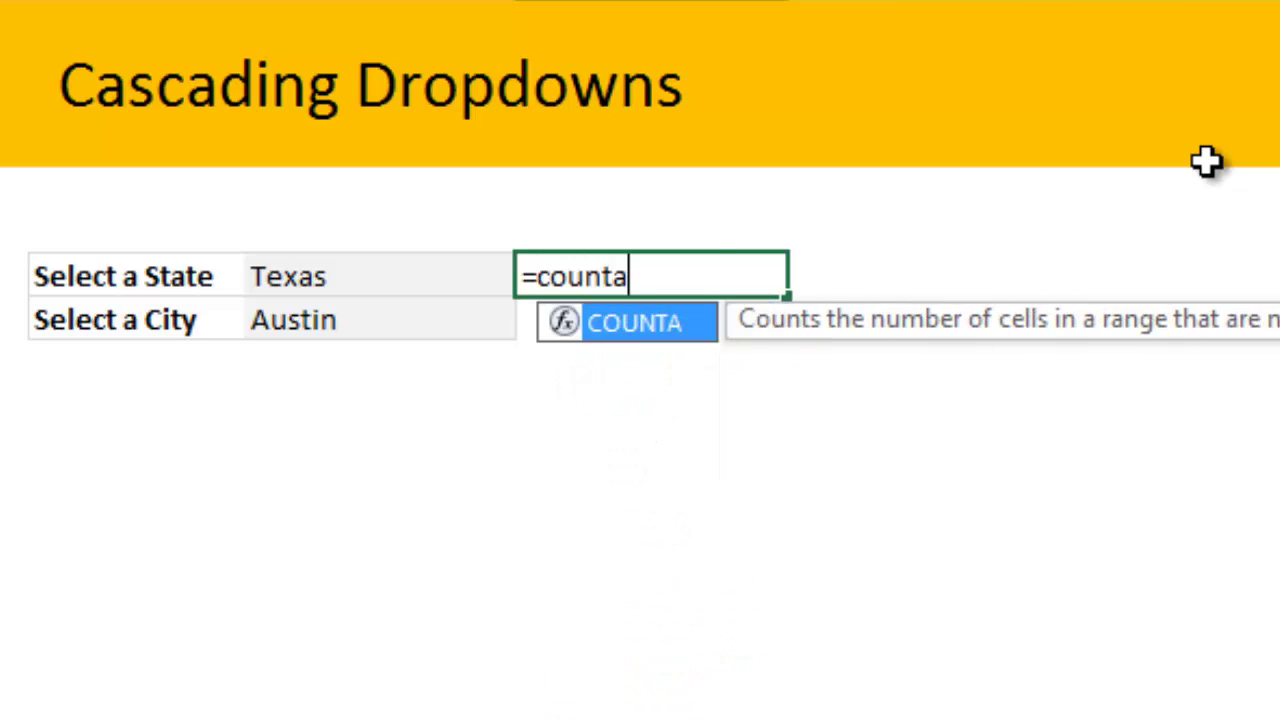
text((index)
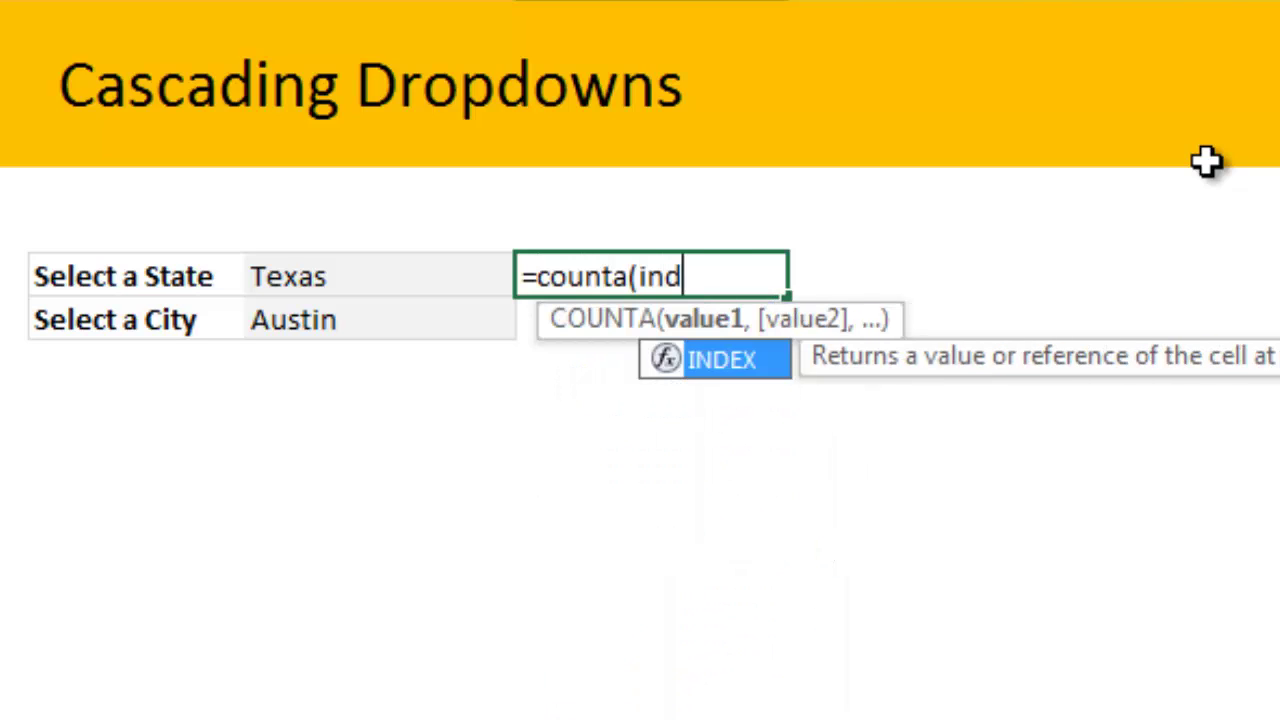
text(()
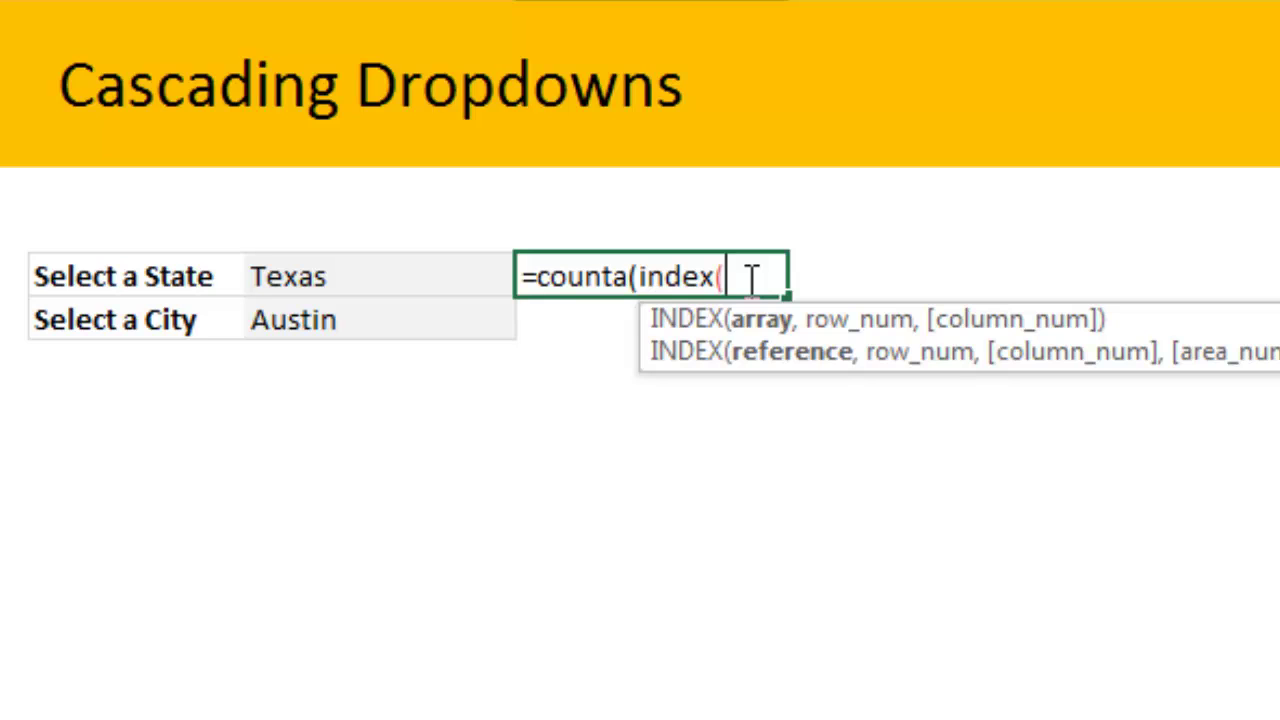
text(al)
key(Tab)
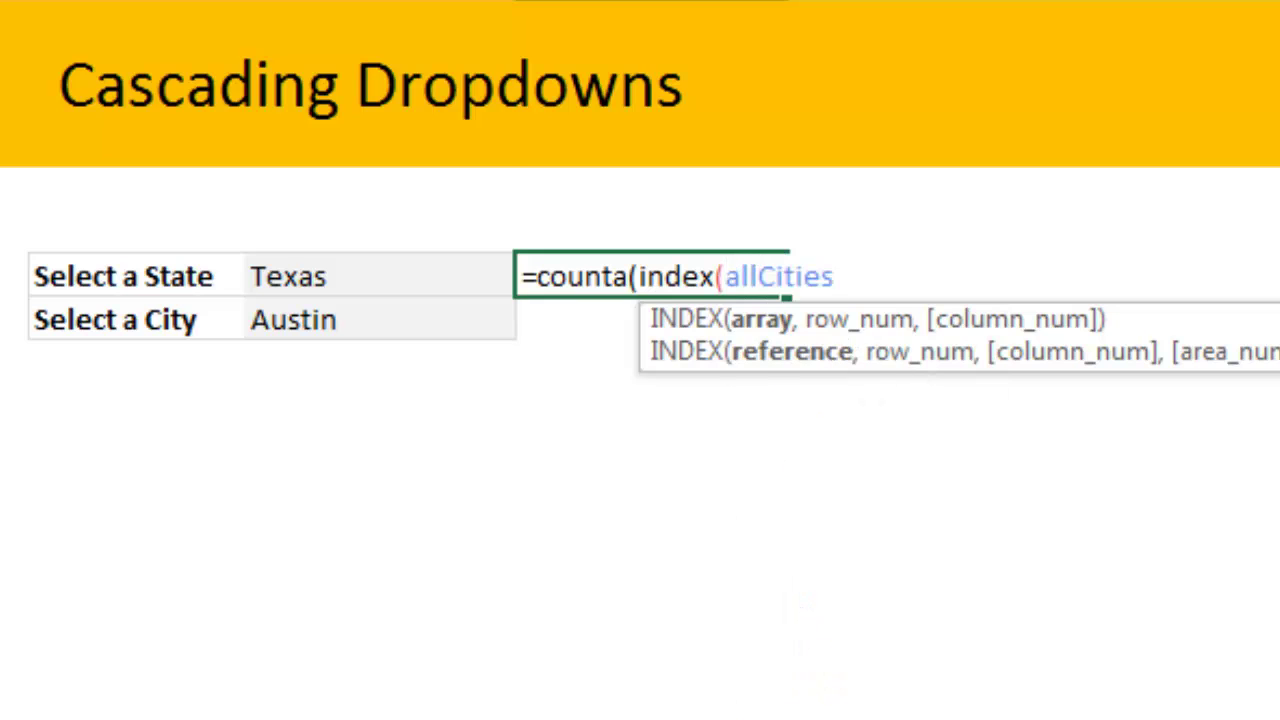
scroll(571, 471, down, 3)
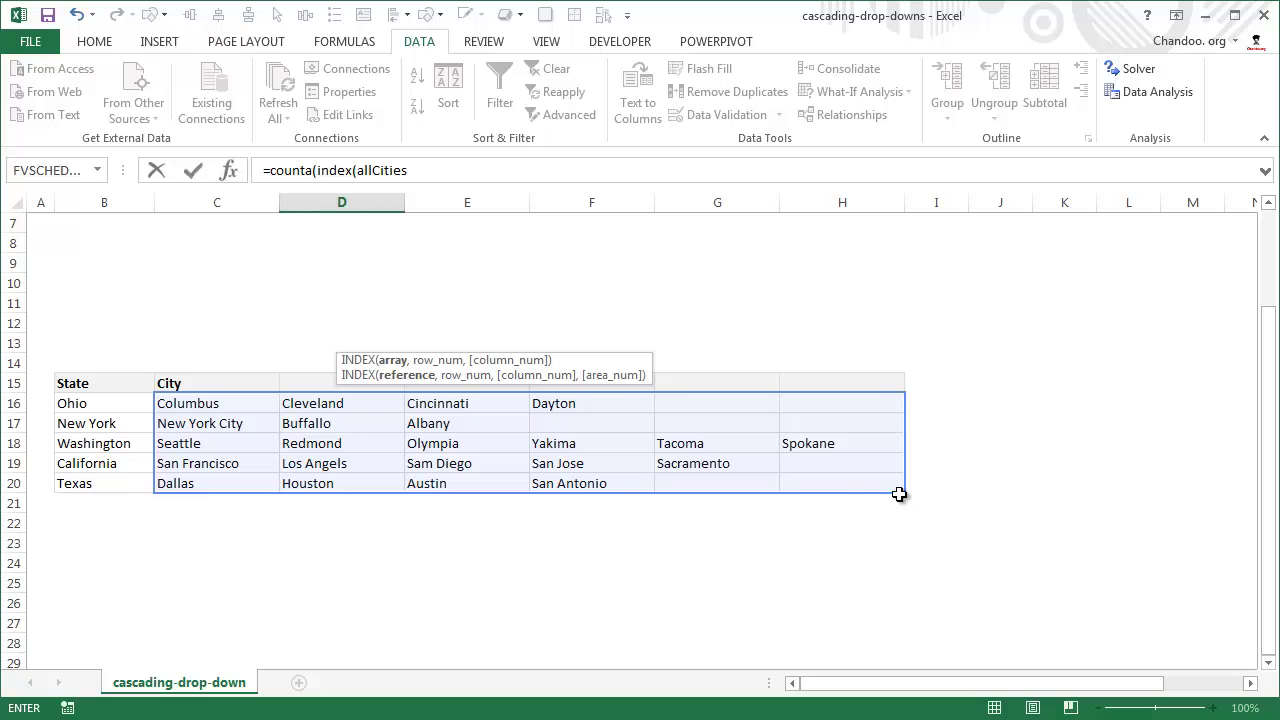
scroll(857, 474, up, 3)
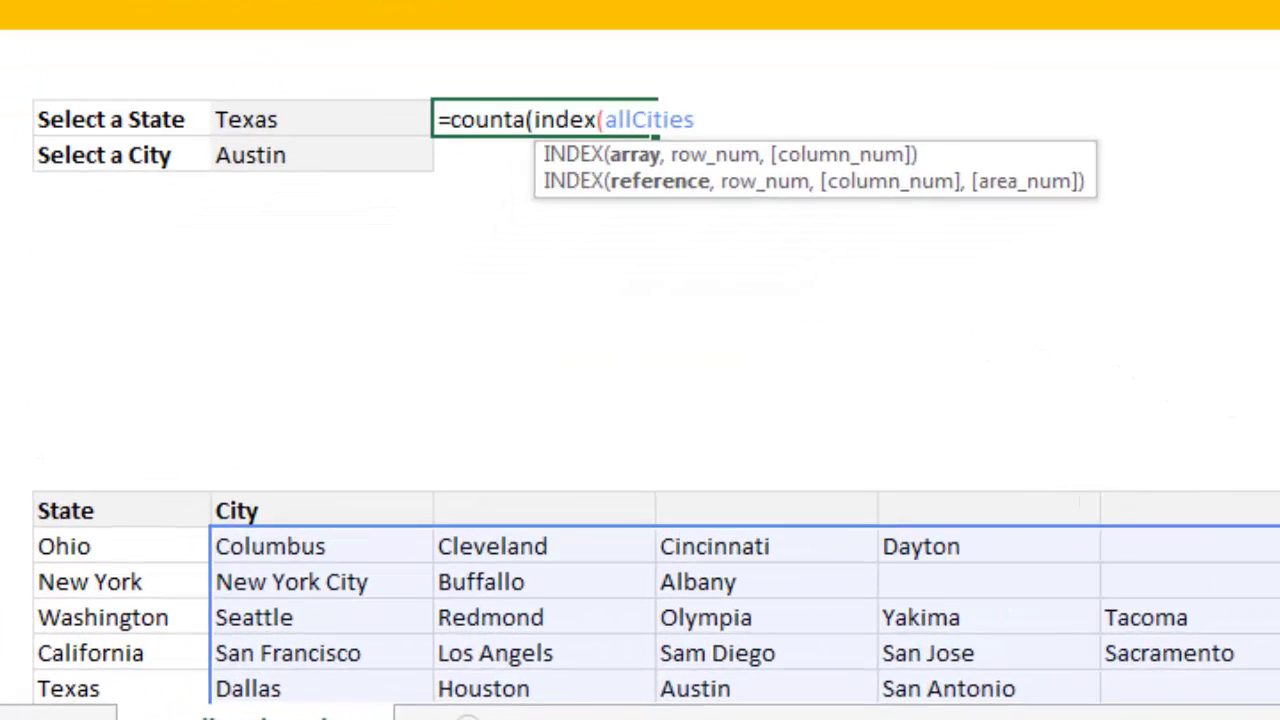
- Complete the D4 formula with MATCH(C4,states,0) as INDEX's row number, an empty column argument and both closing parentheses
text(,match)
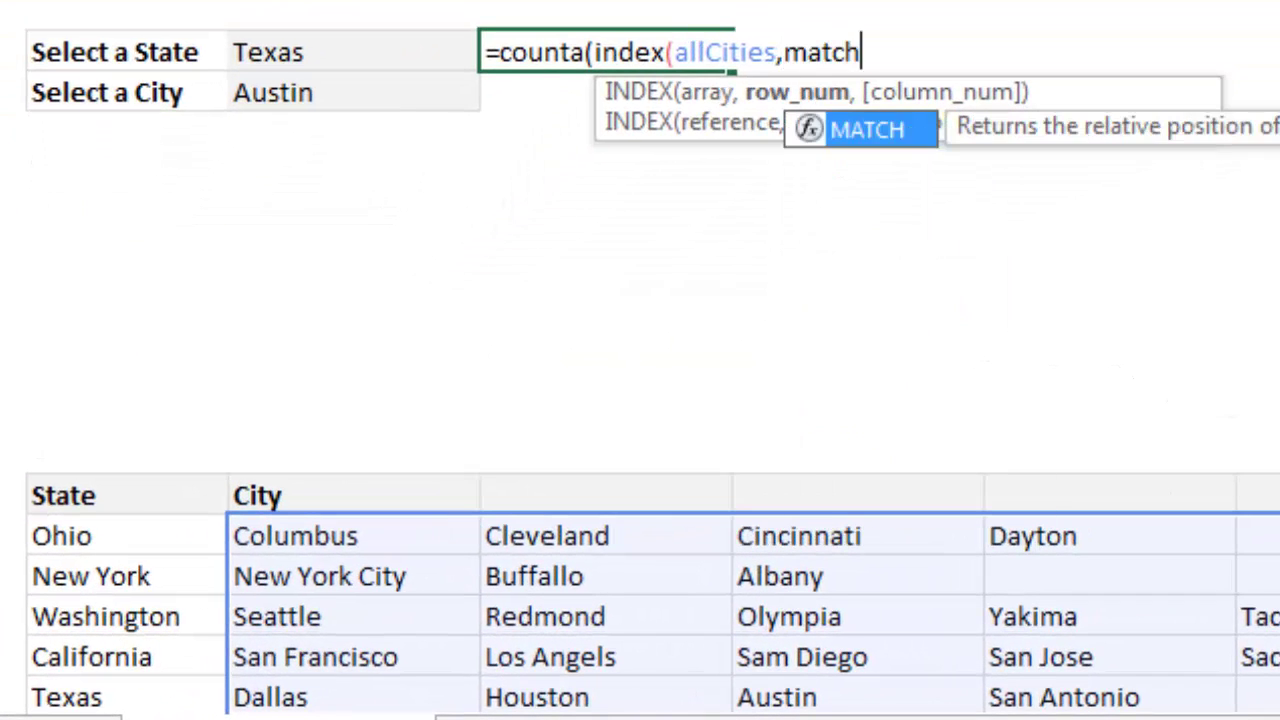
text(()
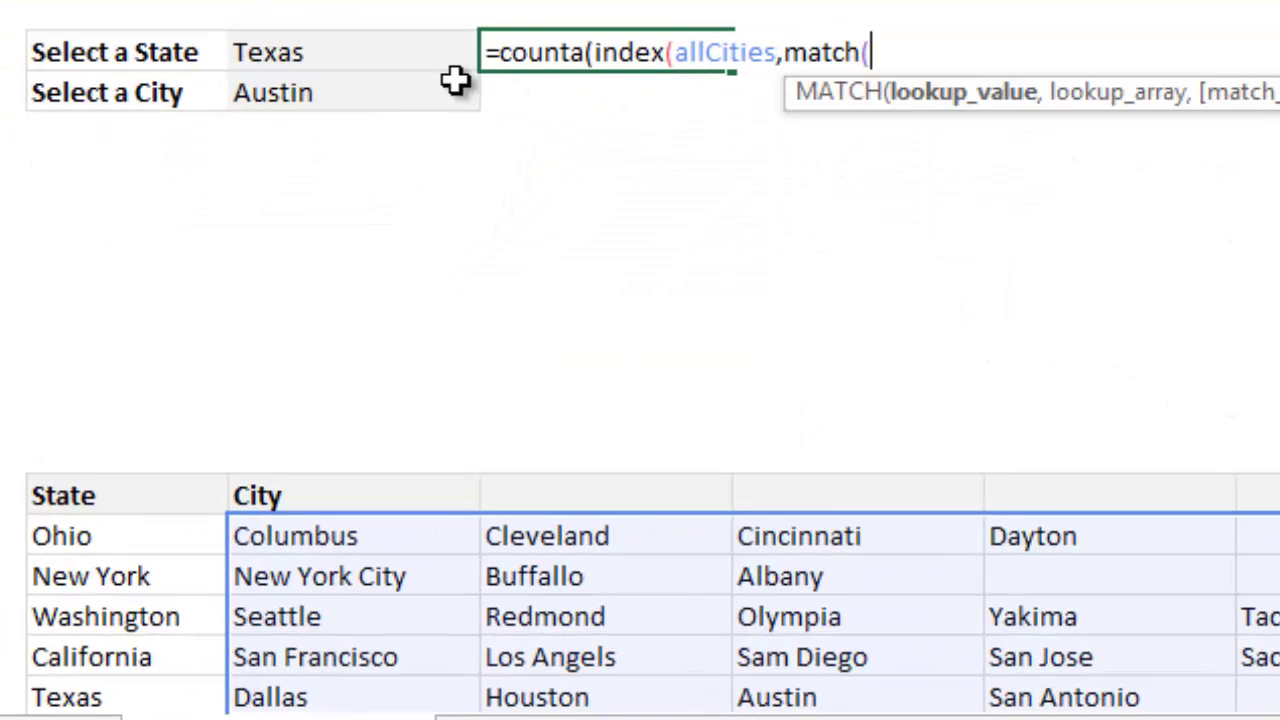
click(294, 40)
text(,)
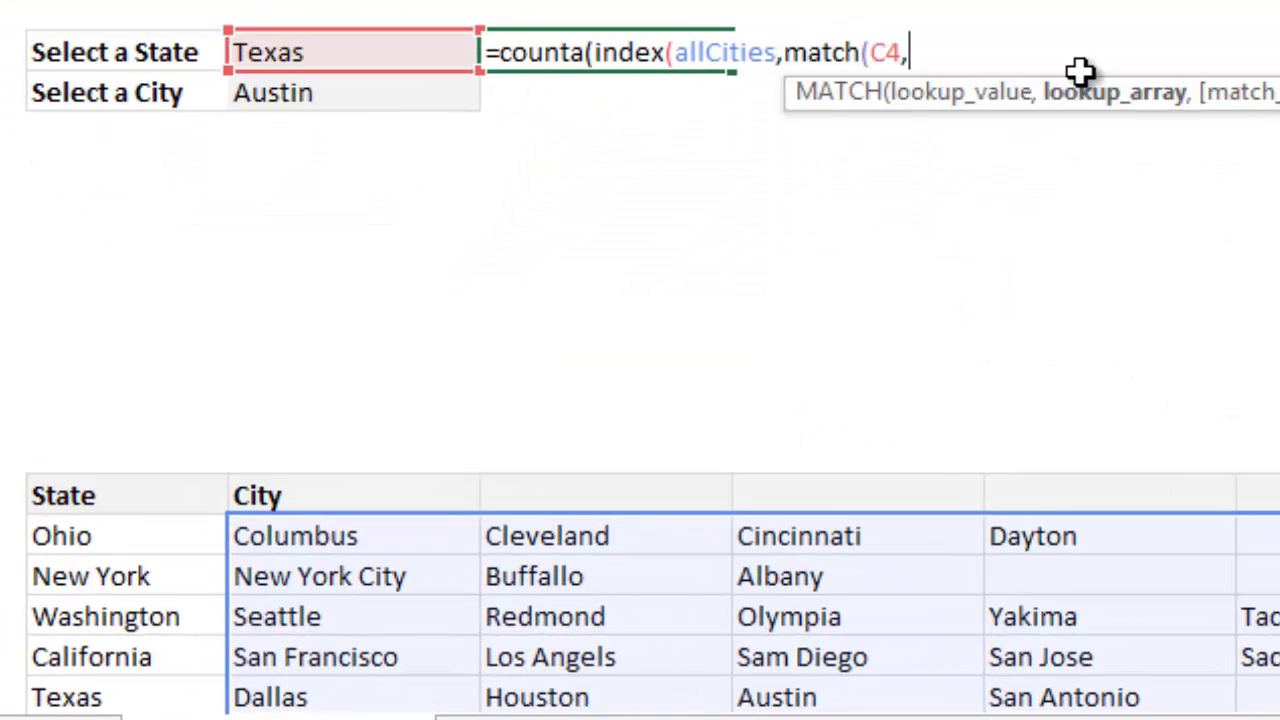
text(states,)
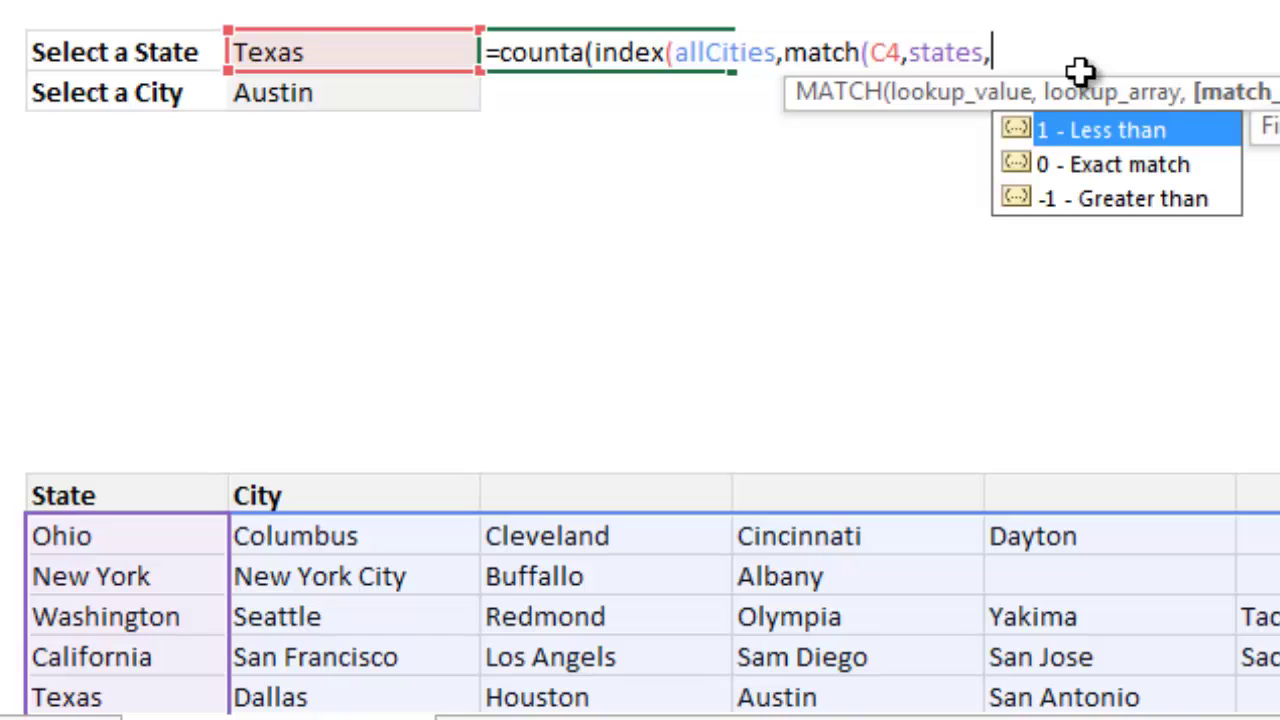
text(0),)
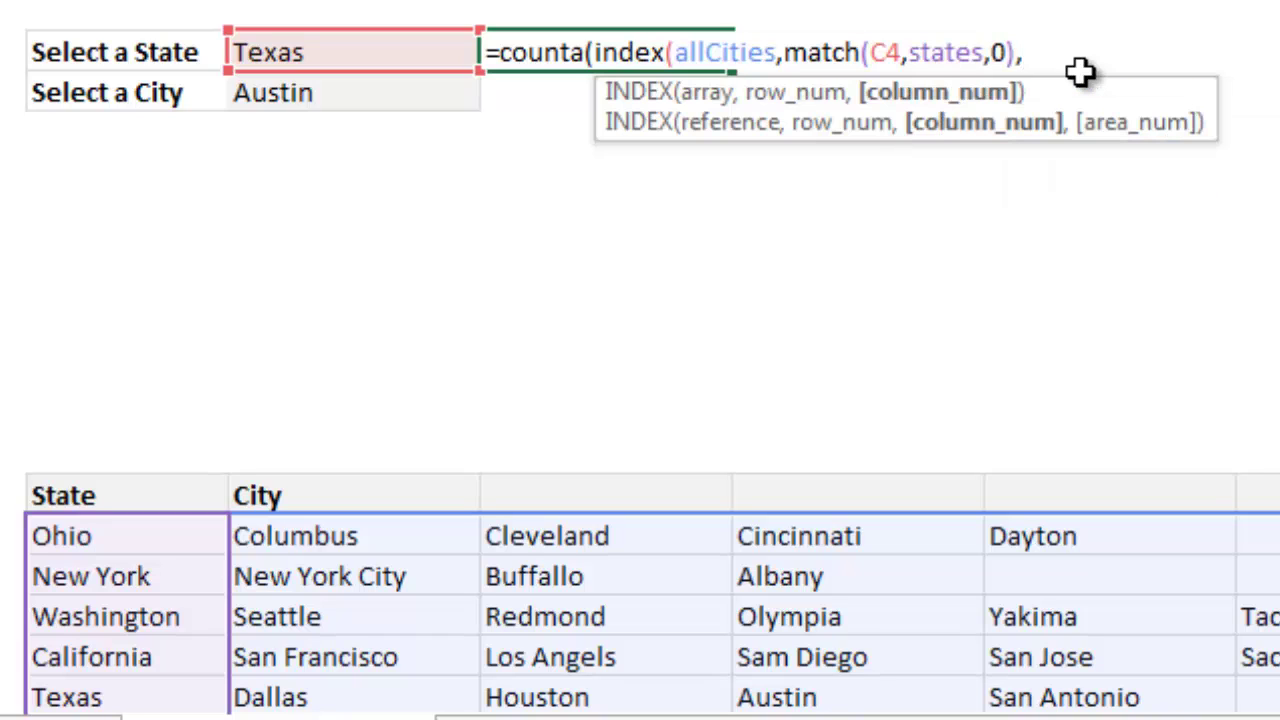
text()))
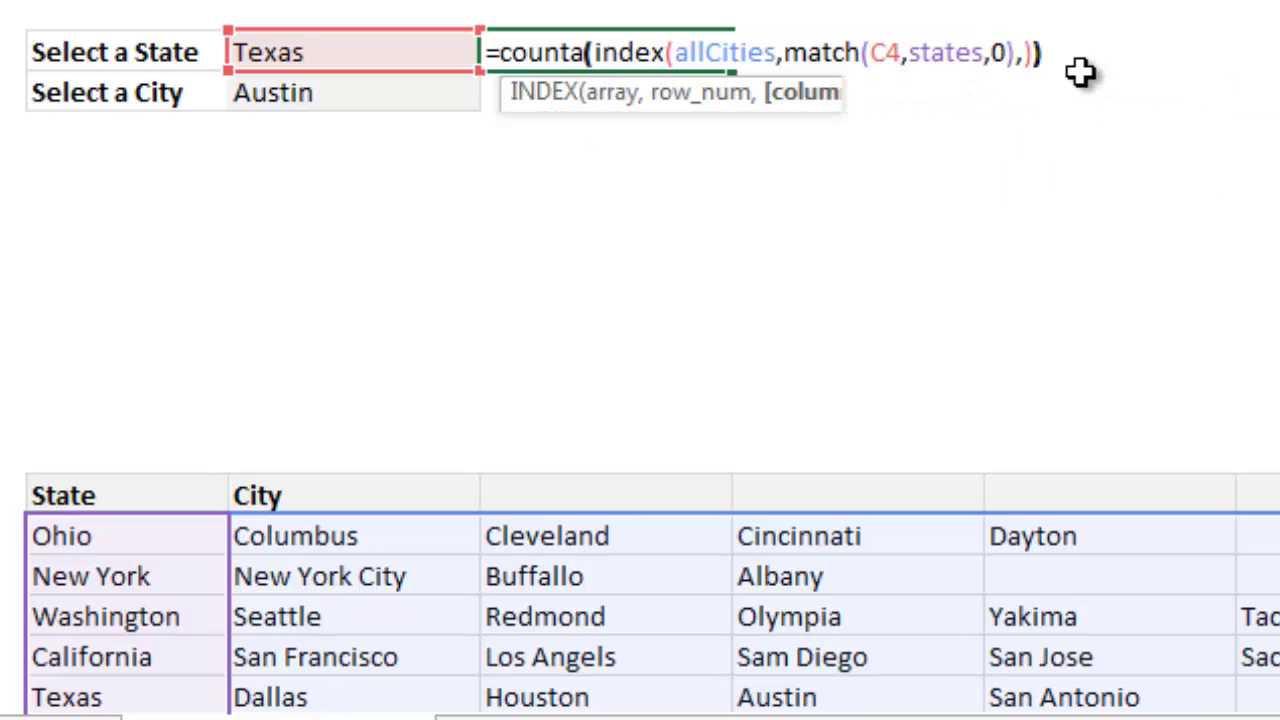
- Review the MATCH row argument and the empty column argument in the D4 formula, and enter the formula
click(1021, 52)
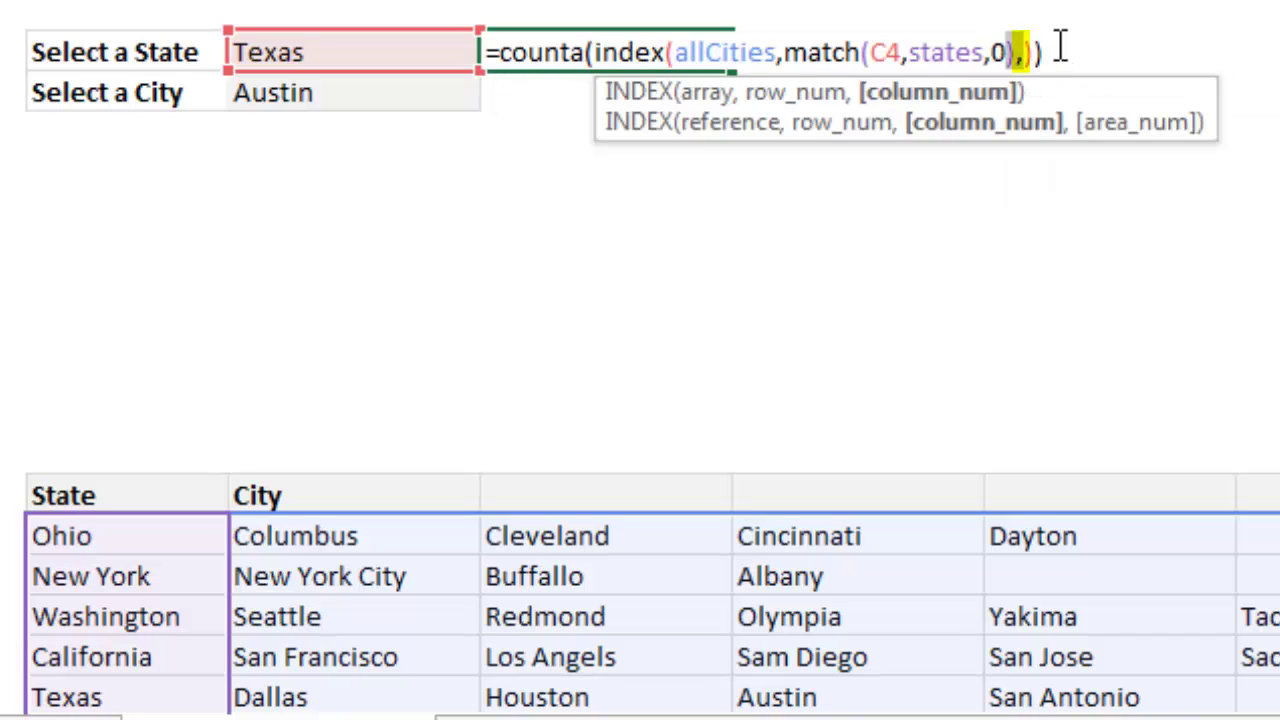
click(1060, 44)
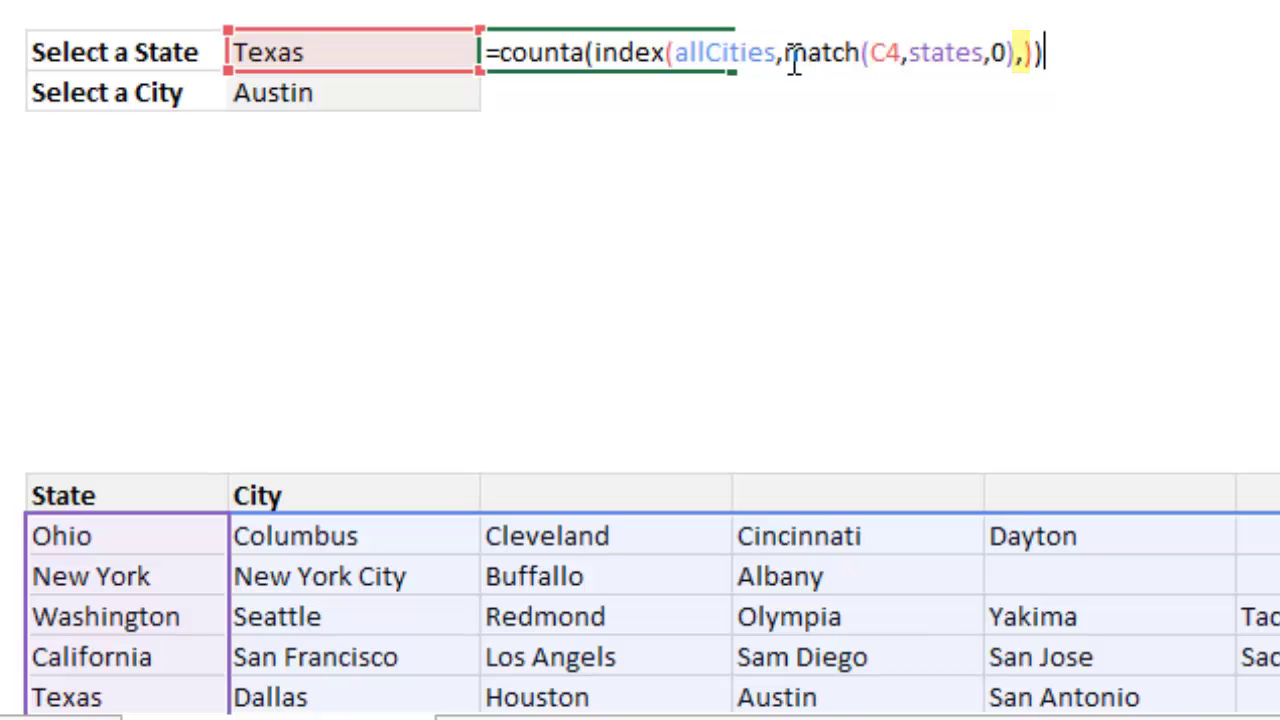
drag(785, 52, 1016, 52)
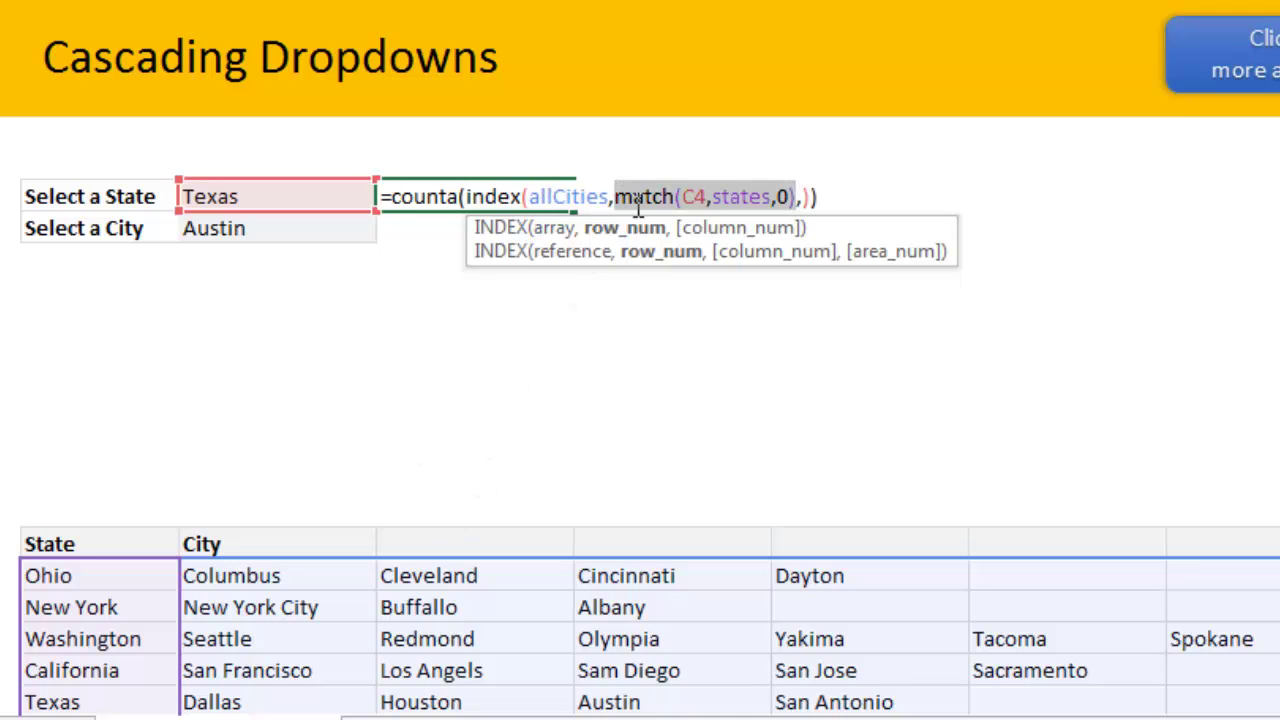
drag(618, 190, 800, 192)
click(802, 195)
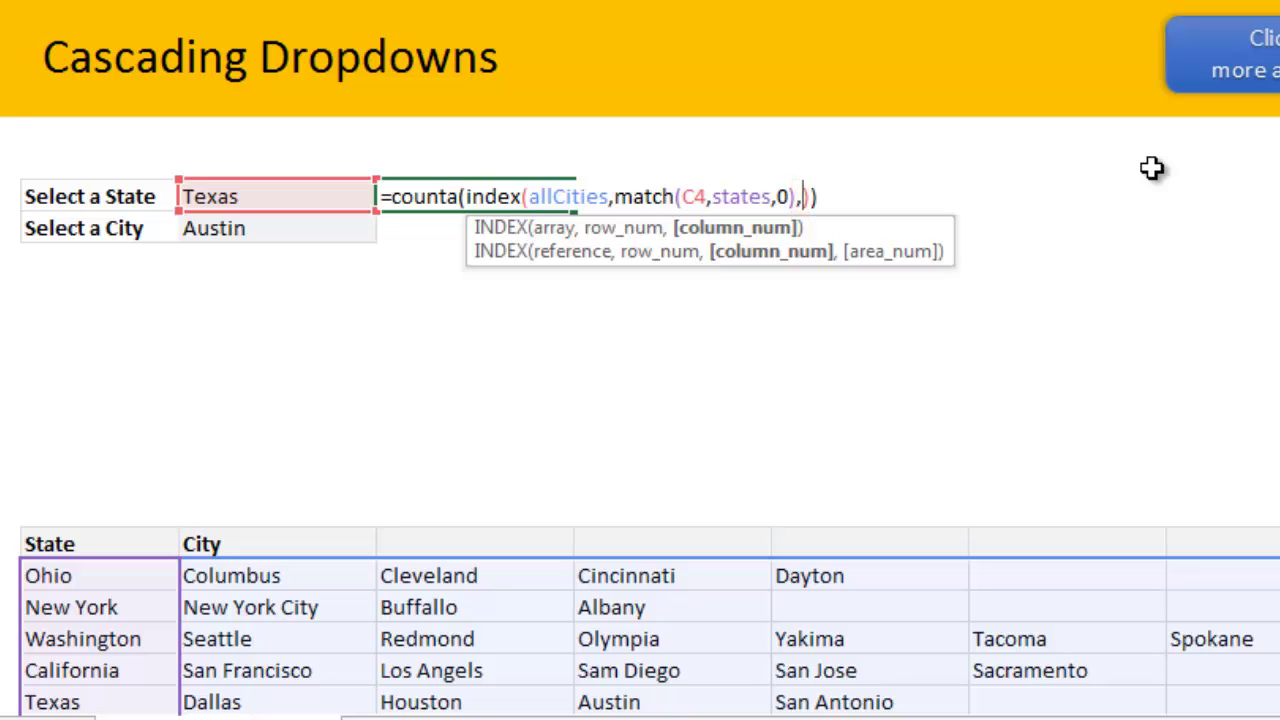
scroll(166, 549, down, 2)
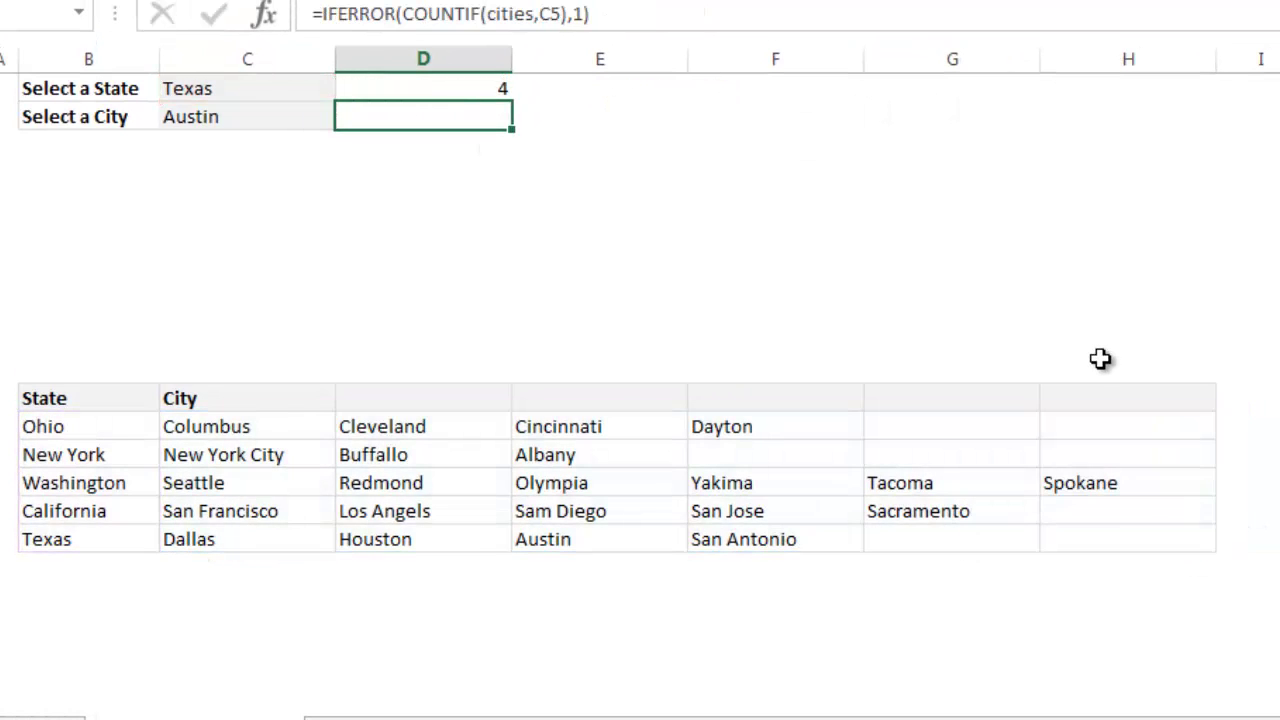
- Check the city count in D4 against the Texas cities in C20:F20
scroll(934, 337, up, 1)
click(433, 245)
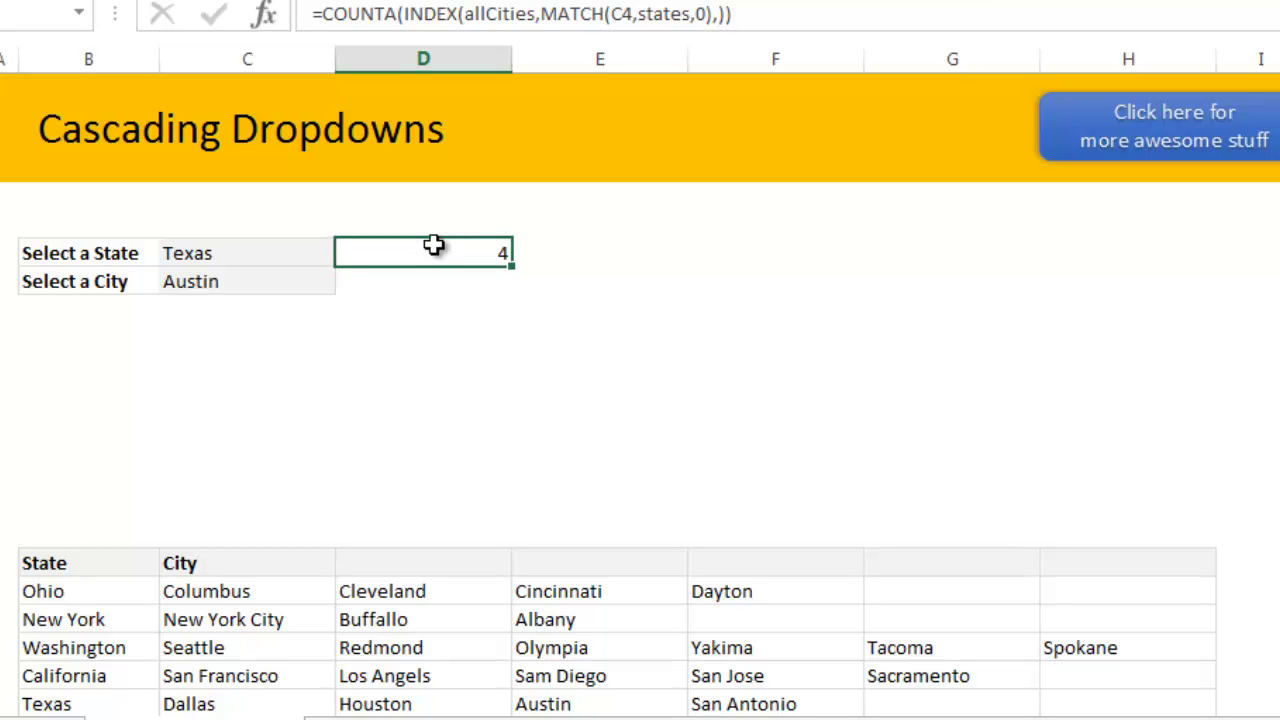
scroll(433, 245, down, 1)
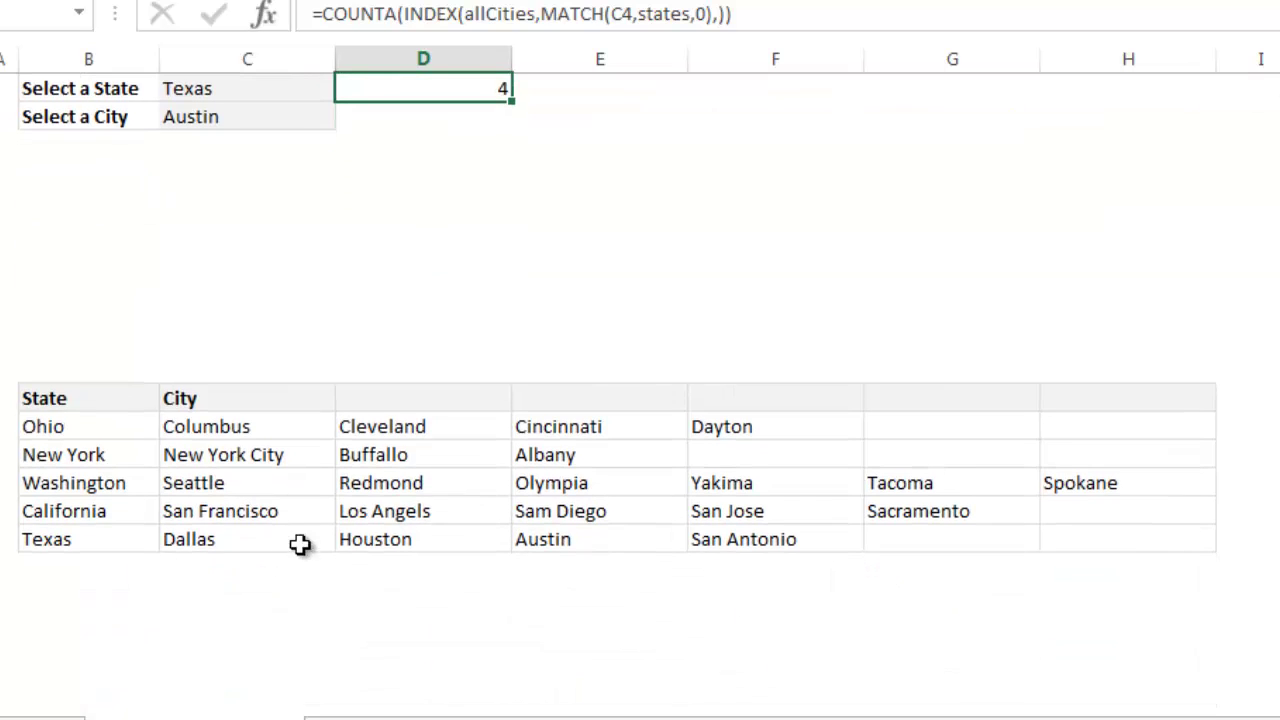
click(178, 539)
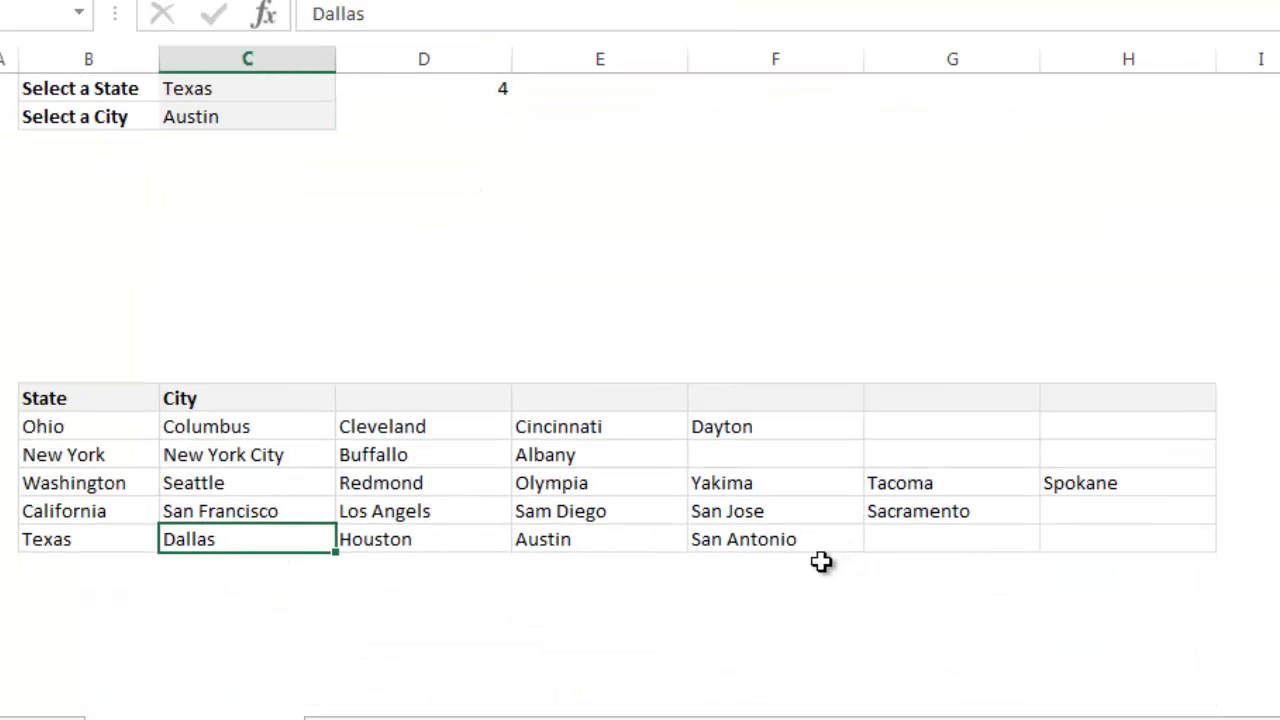
click(803, 528)
drag(190, 539, 751, 534)
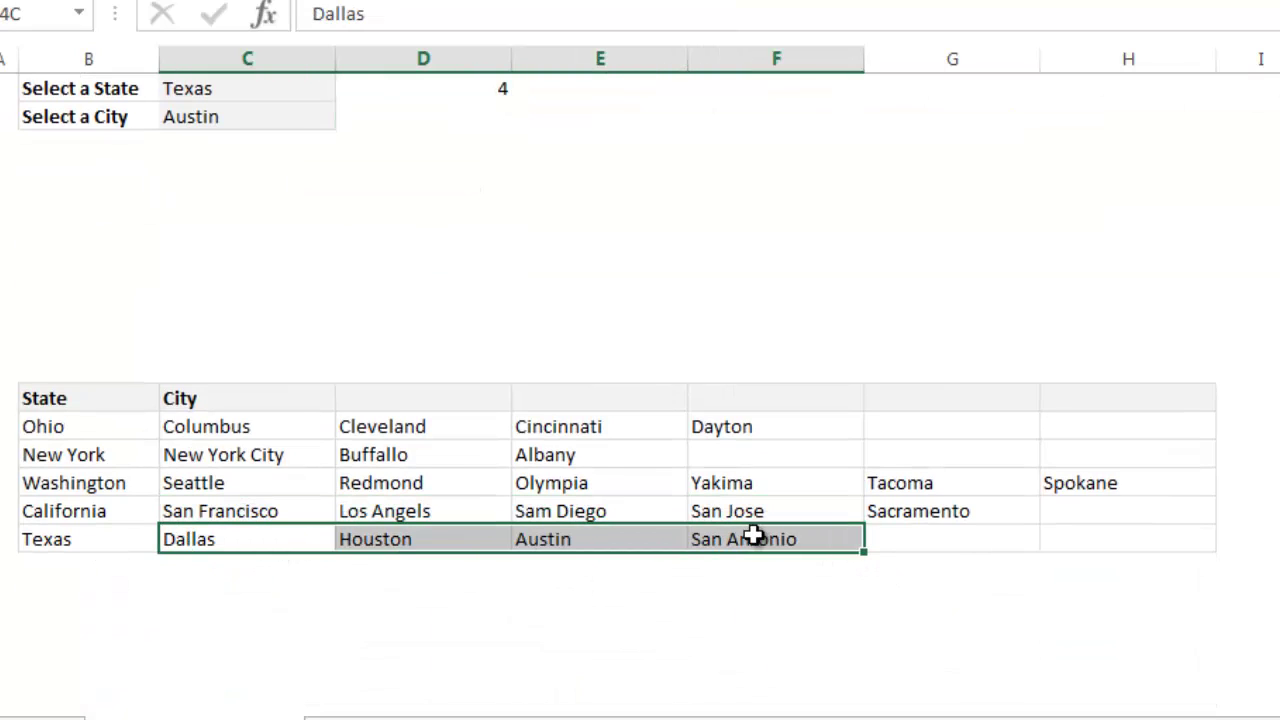
- Start an OFFSET formula in E4 with the named range allCities as its reference
scroll(583, 243, up, 1)
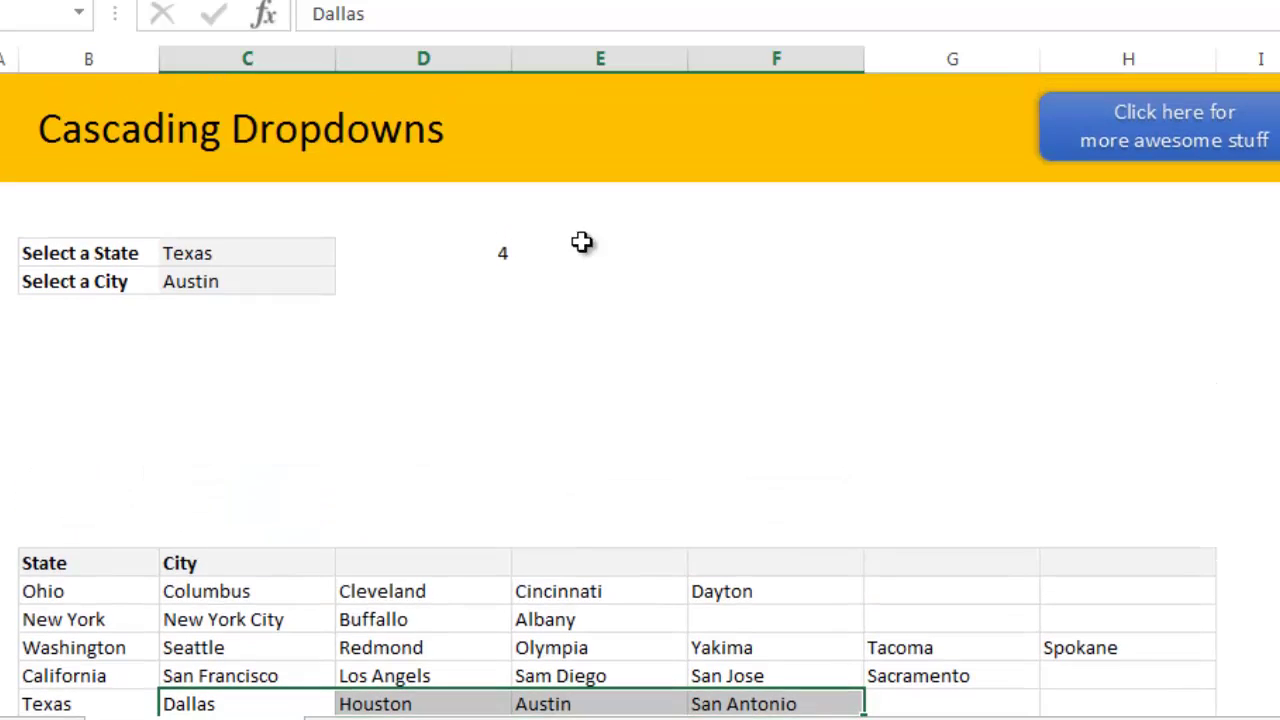
click(589, 255)
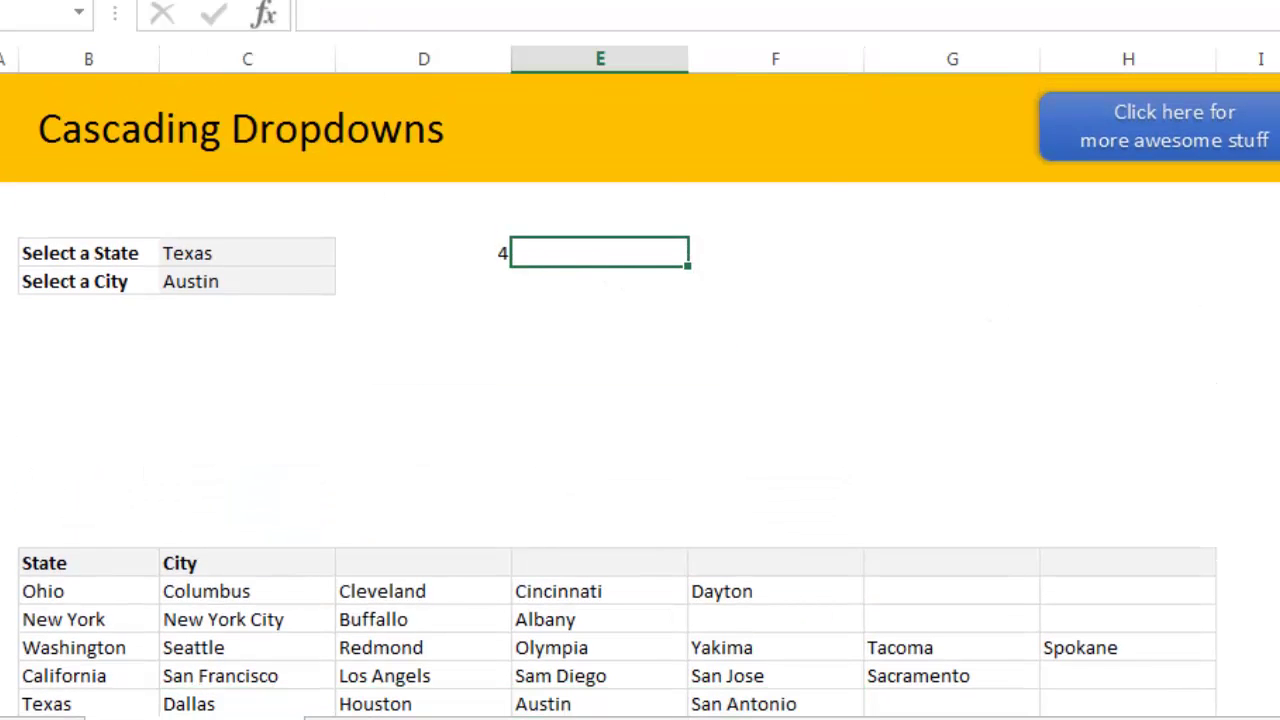
text(=off)
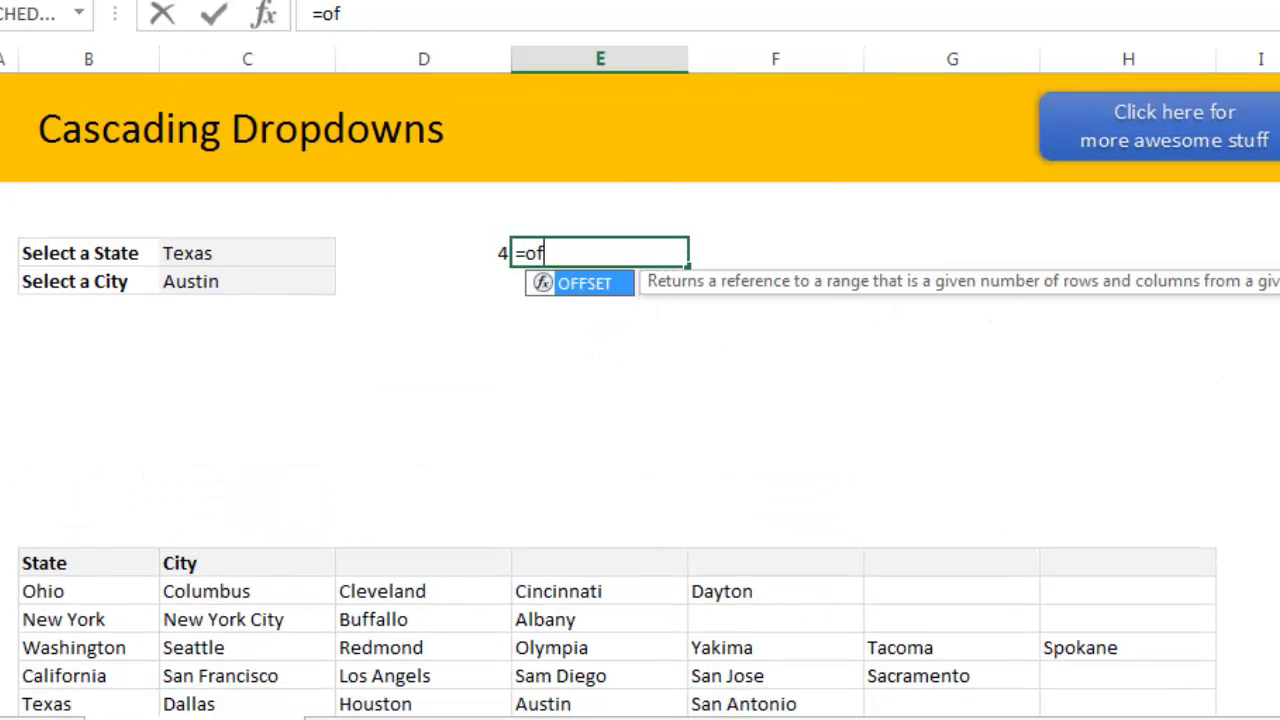
key(Tab)
text(all)
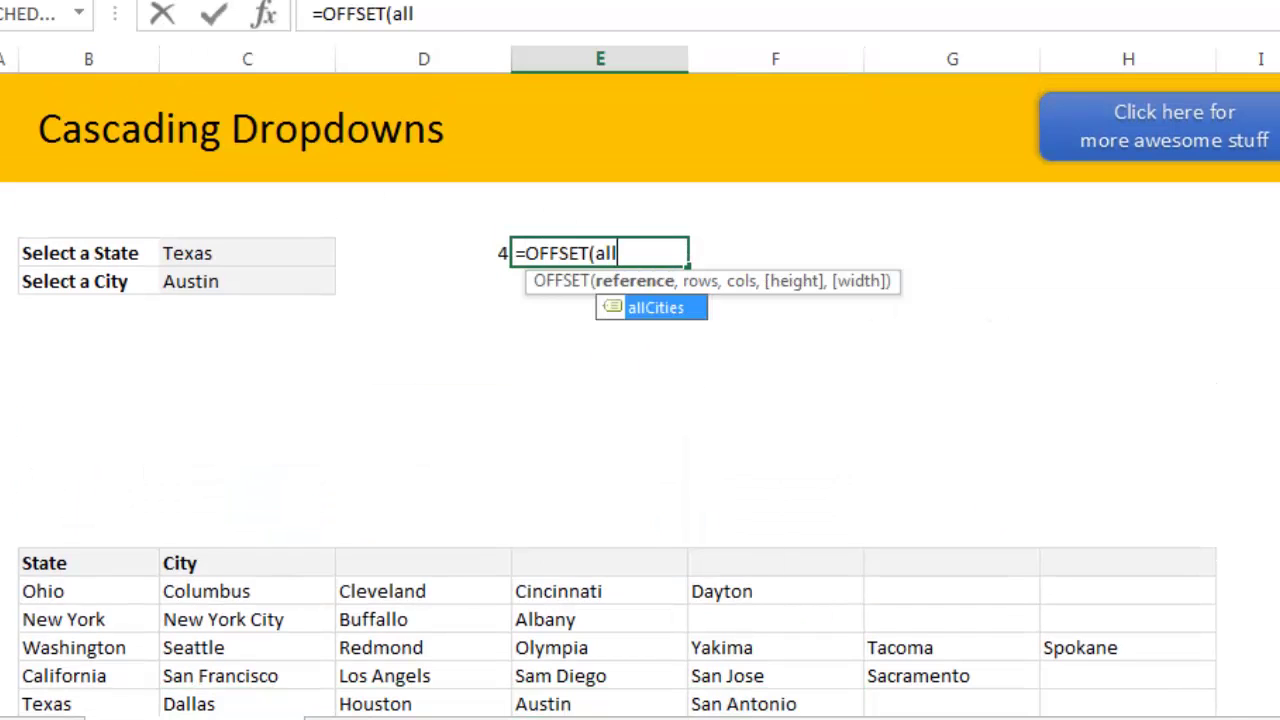
key(Tab)
- Add MATCH(C4,states,0)-1 as the rows argument of the OFFSET formula in E4
text(,match)
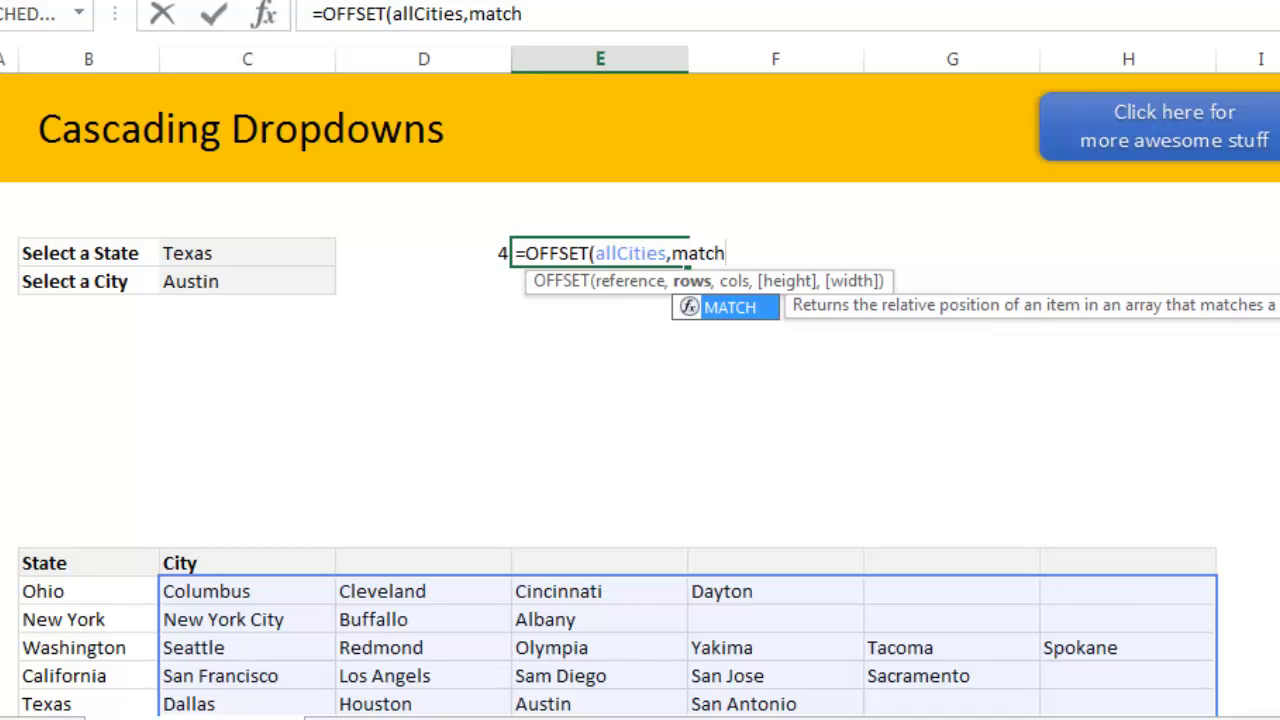
key(Tab)
click(200, 245)
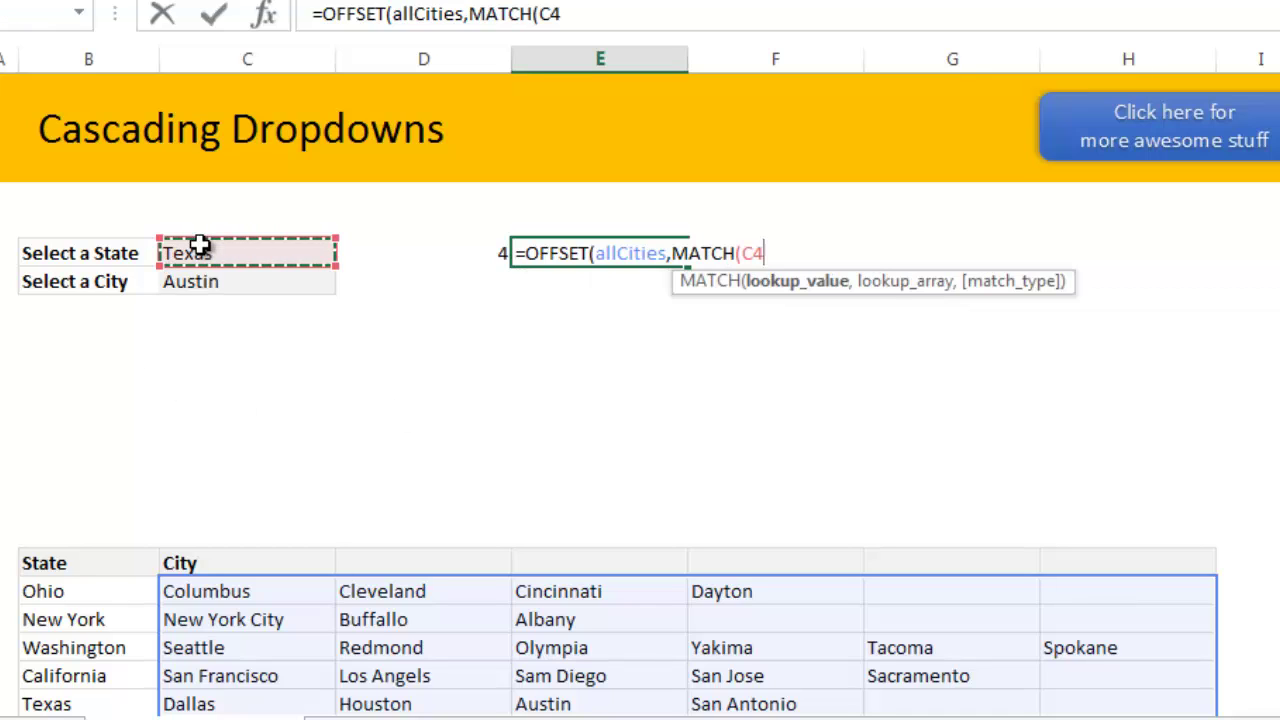
text(,)
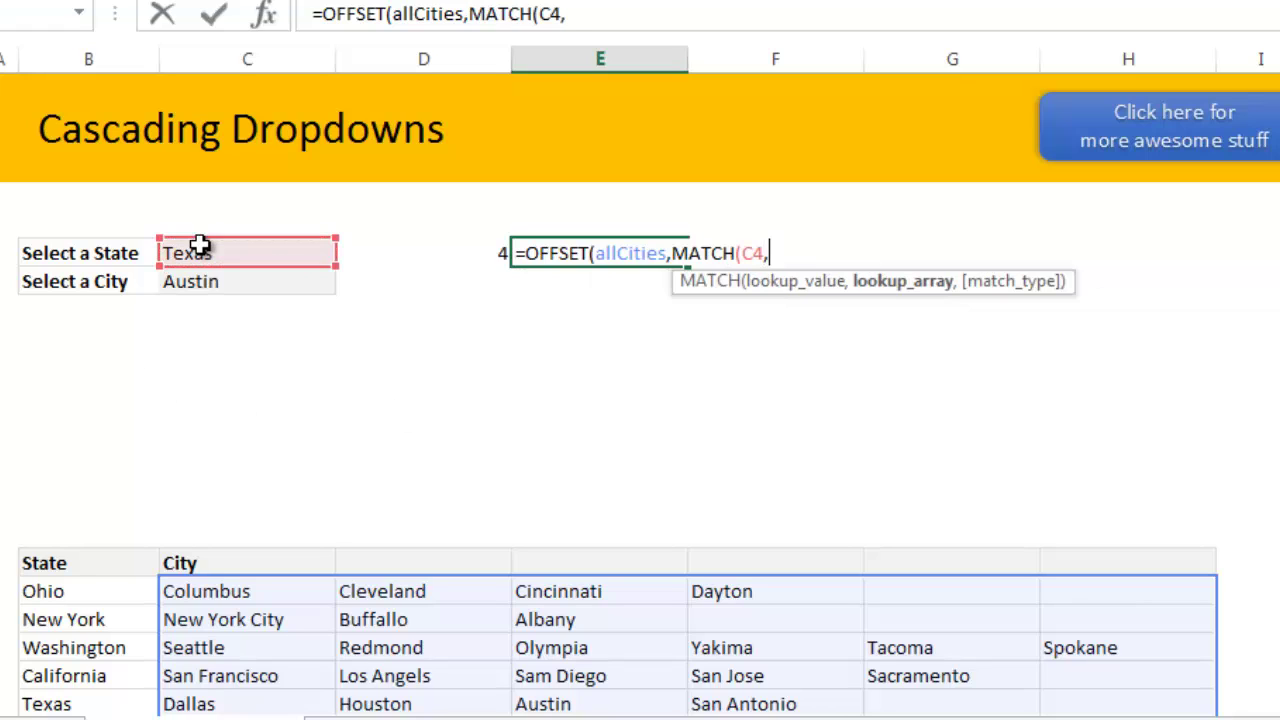
text(stae)
key(BackSpace)
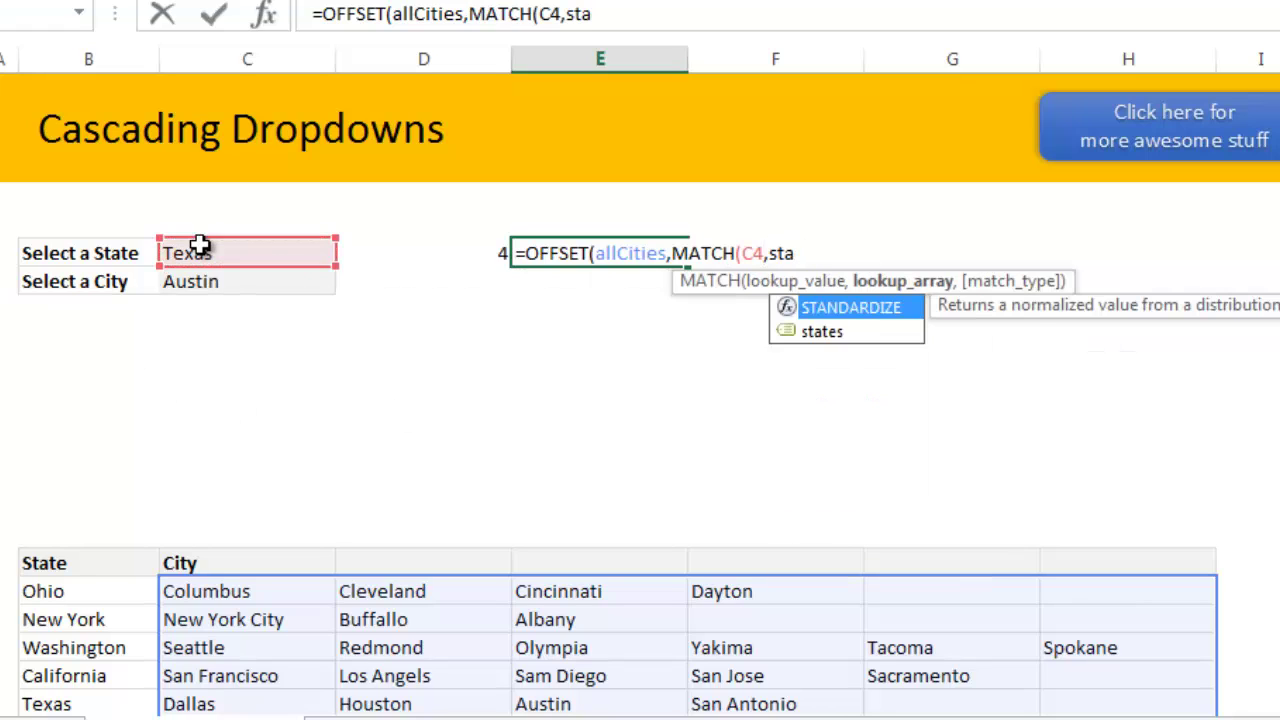
key(Down)
key(Tab)
text(,0)
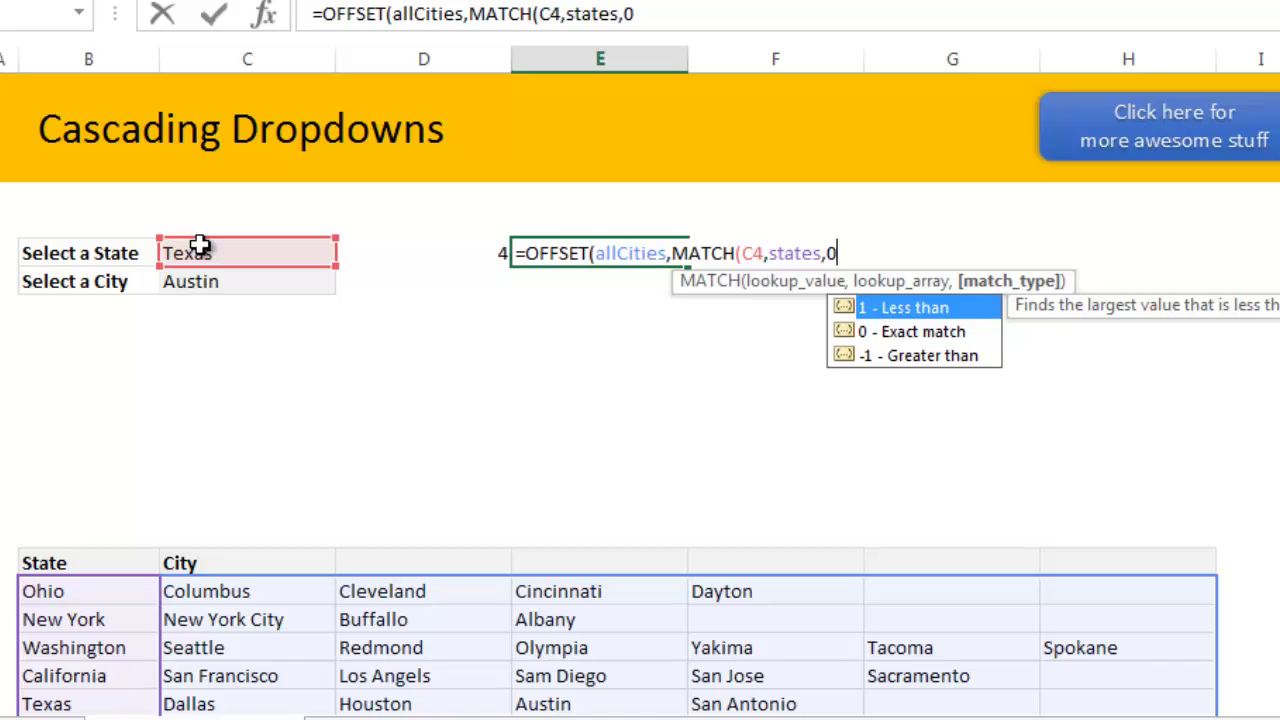
text())
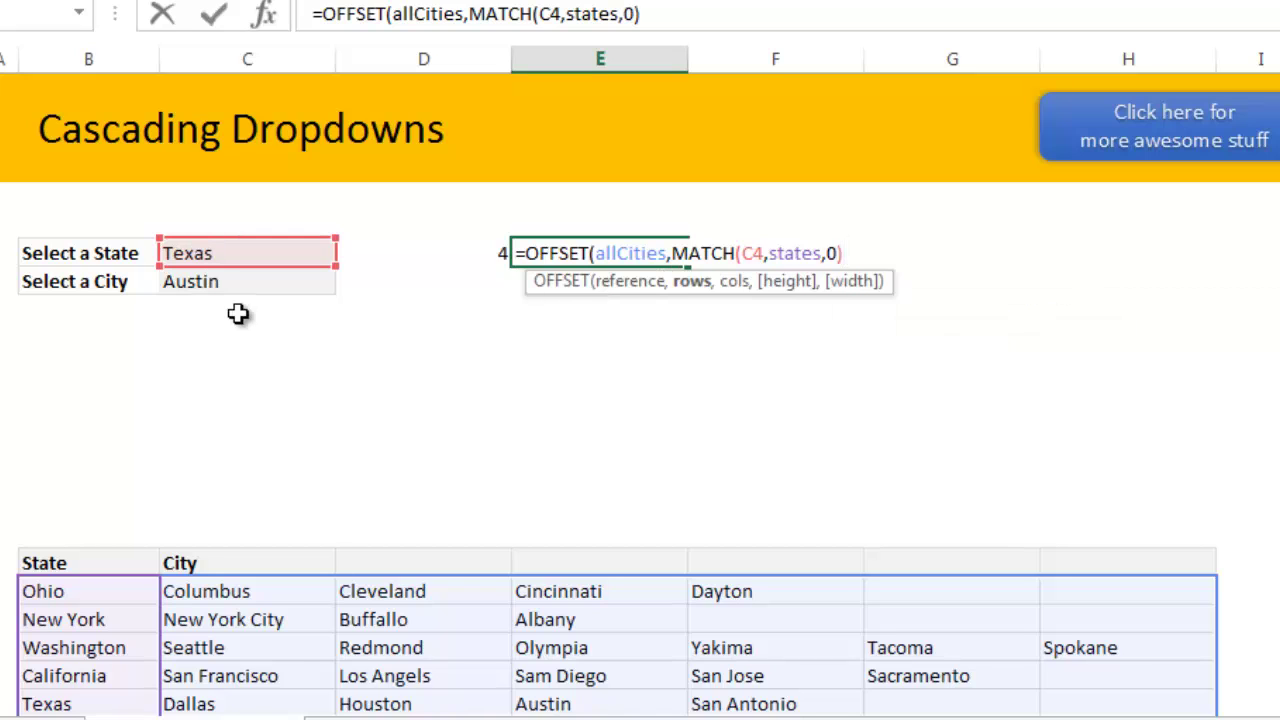
scroll(234, 500, down, 1)
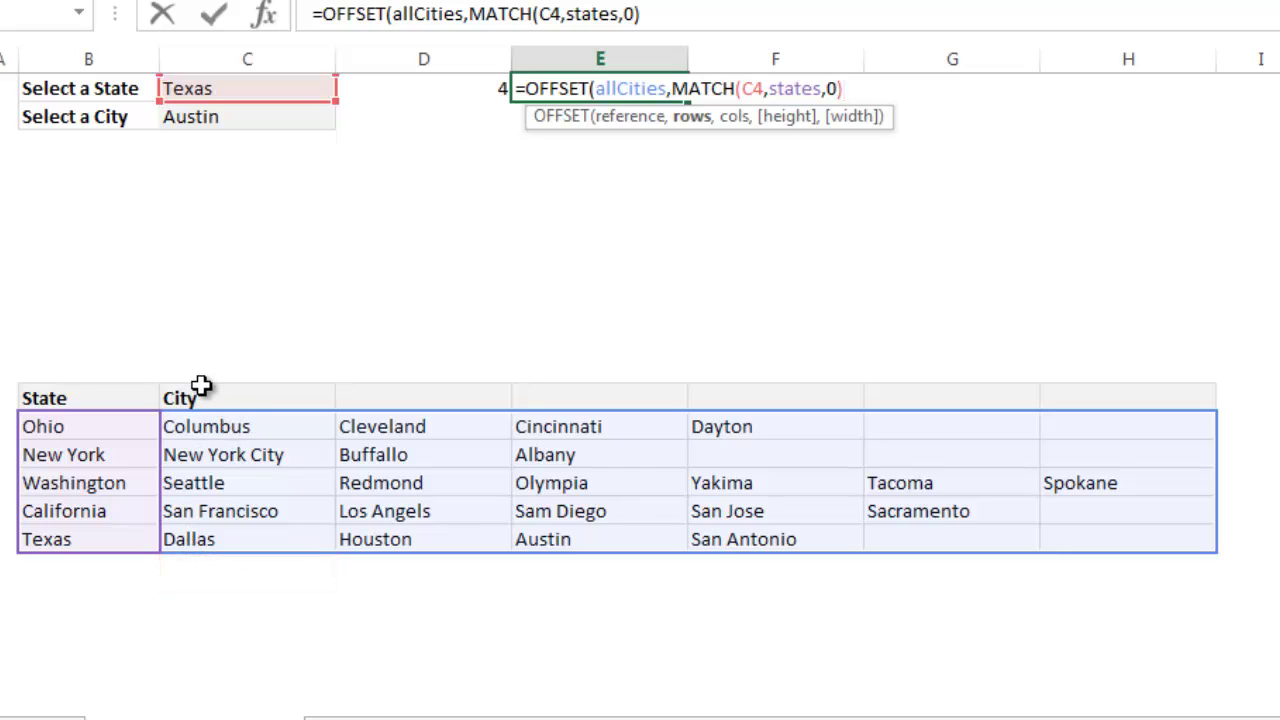
text(-1)
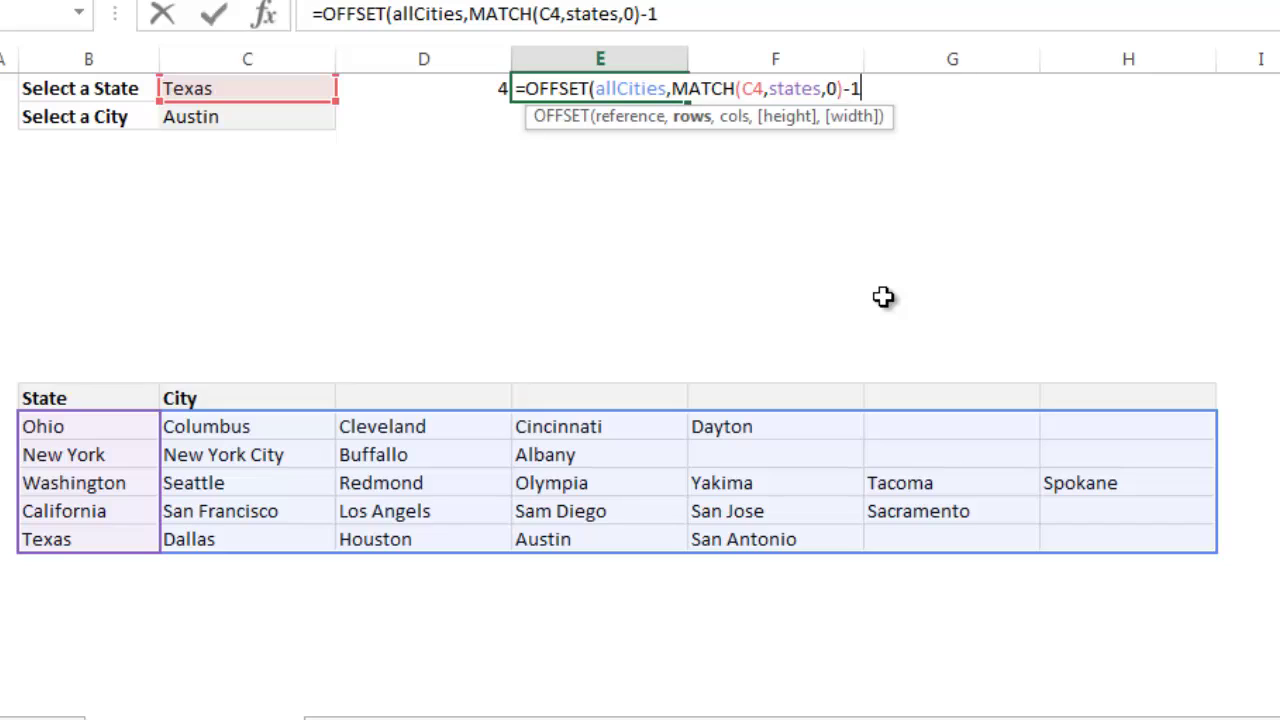
- Finish the E4 formula with 0 columns, a height of 1 and D4 as the width, and enter it
text(,)
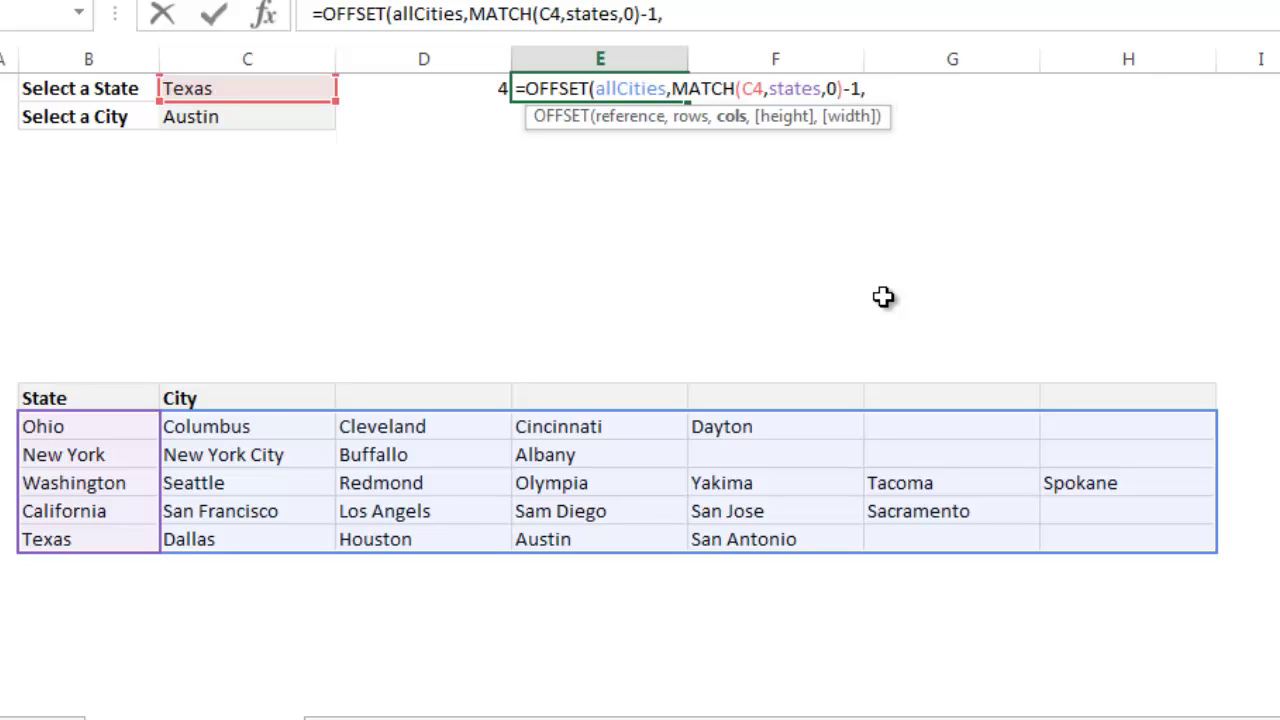
text(,)
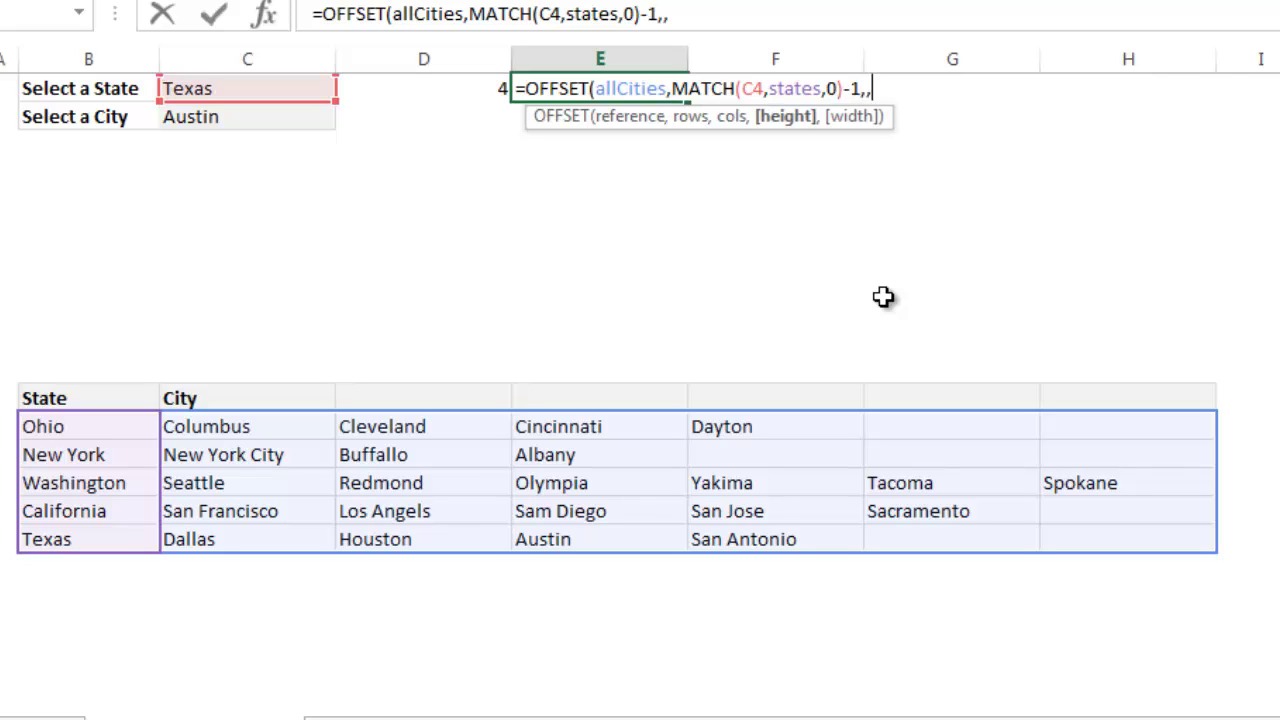
key(BackSpace)
text(0,1,)
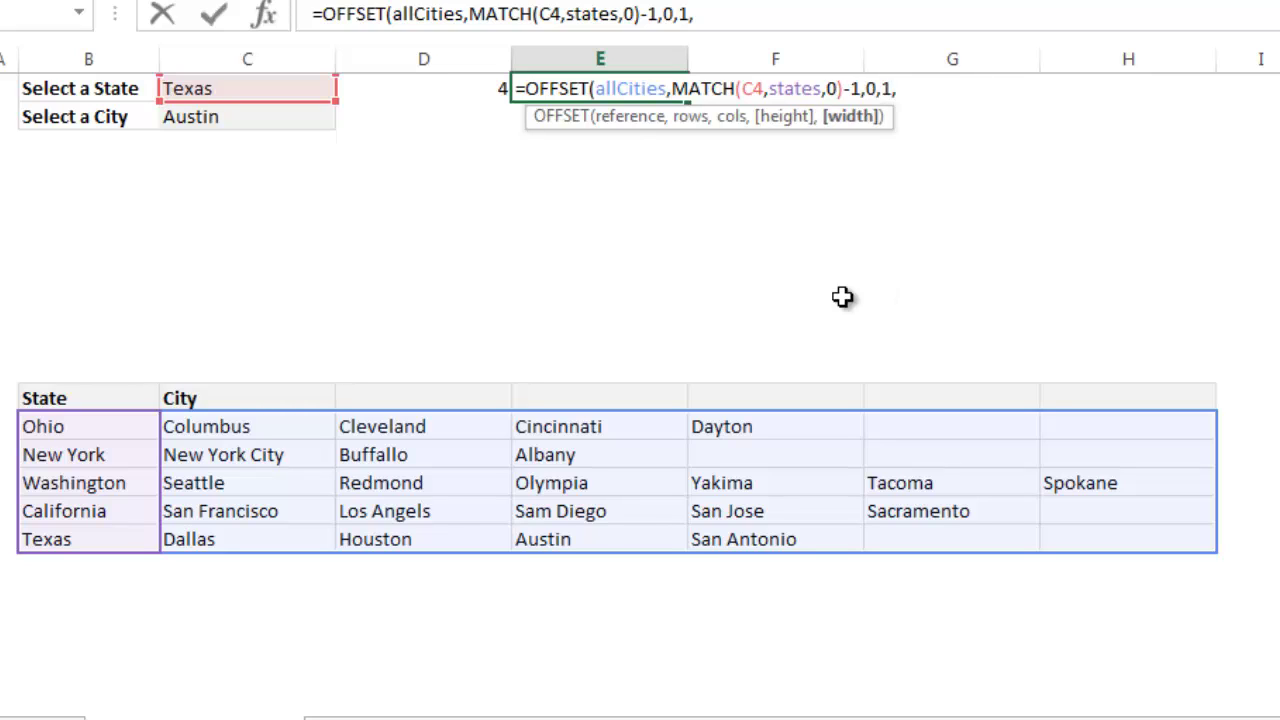
click(455, 88)
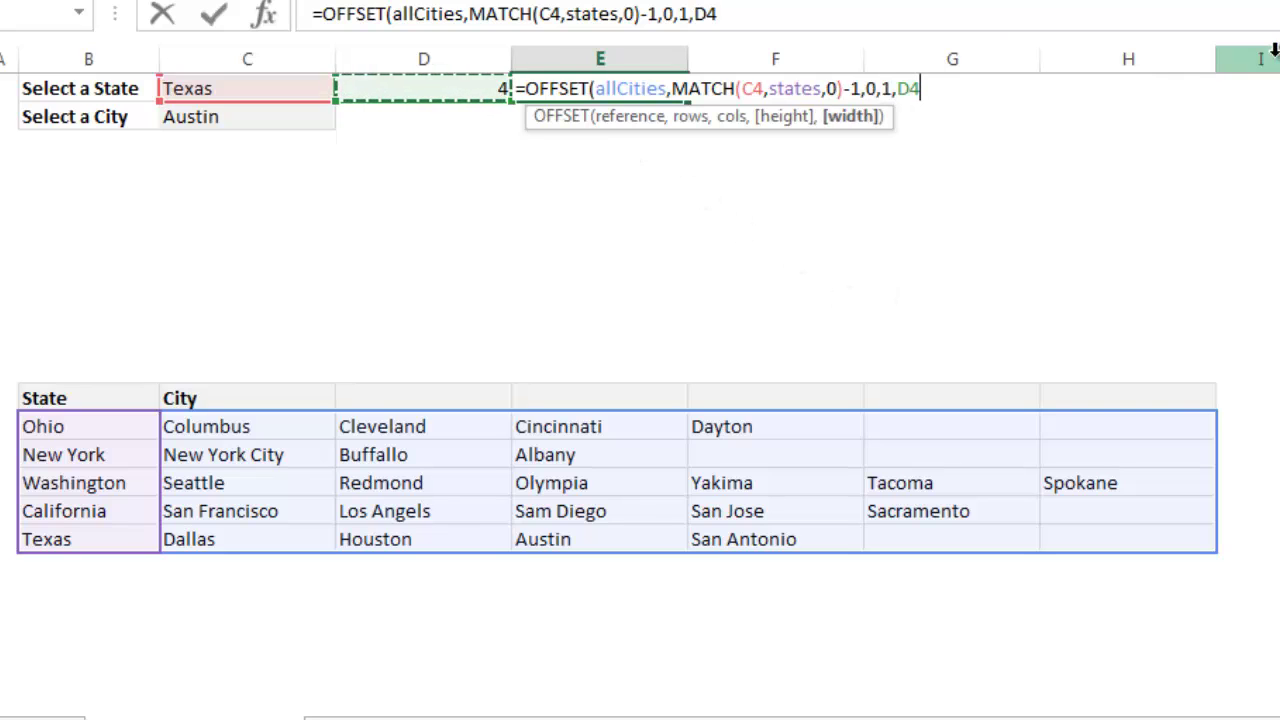
key(Return)
key(Up)
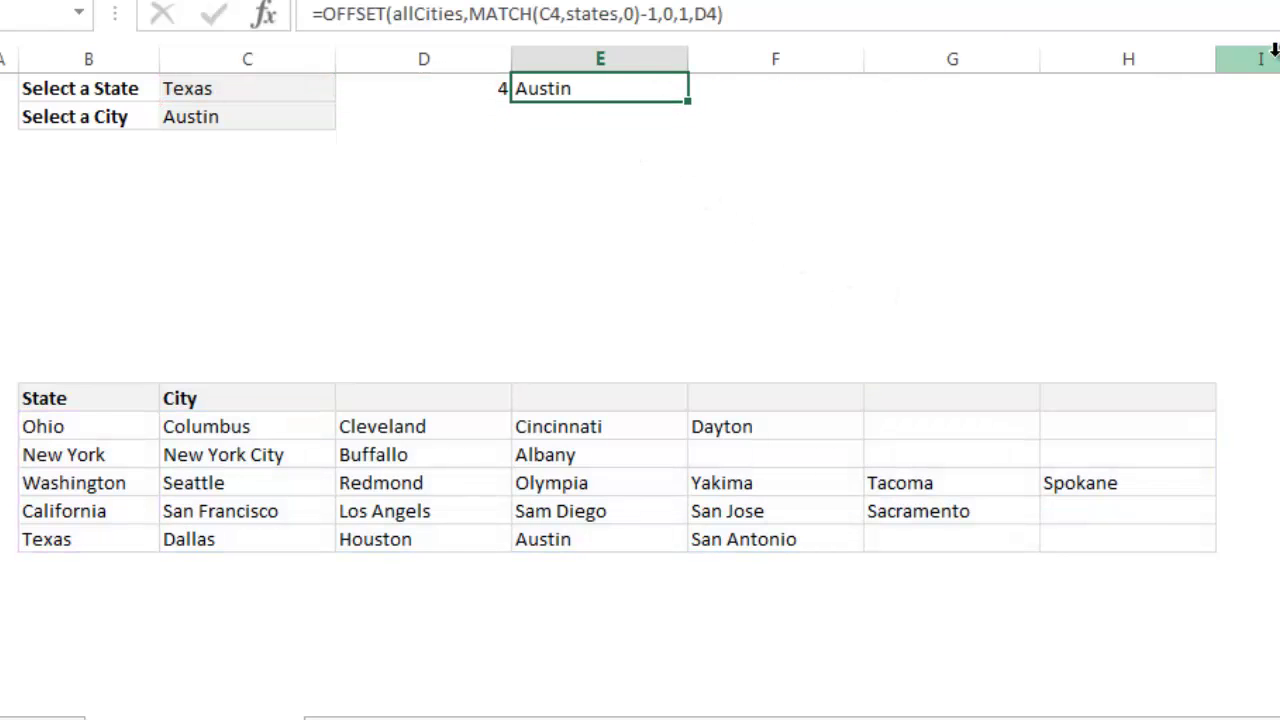
- Evaluate the whole OFFSET expression inside E4 to inspect the array it returns, and cancel the edit to keep the formula
key(F2)
key(ctrl+Return)
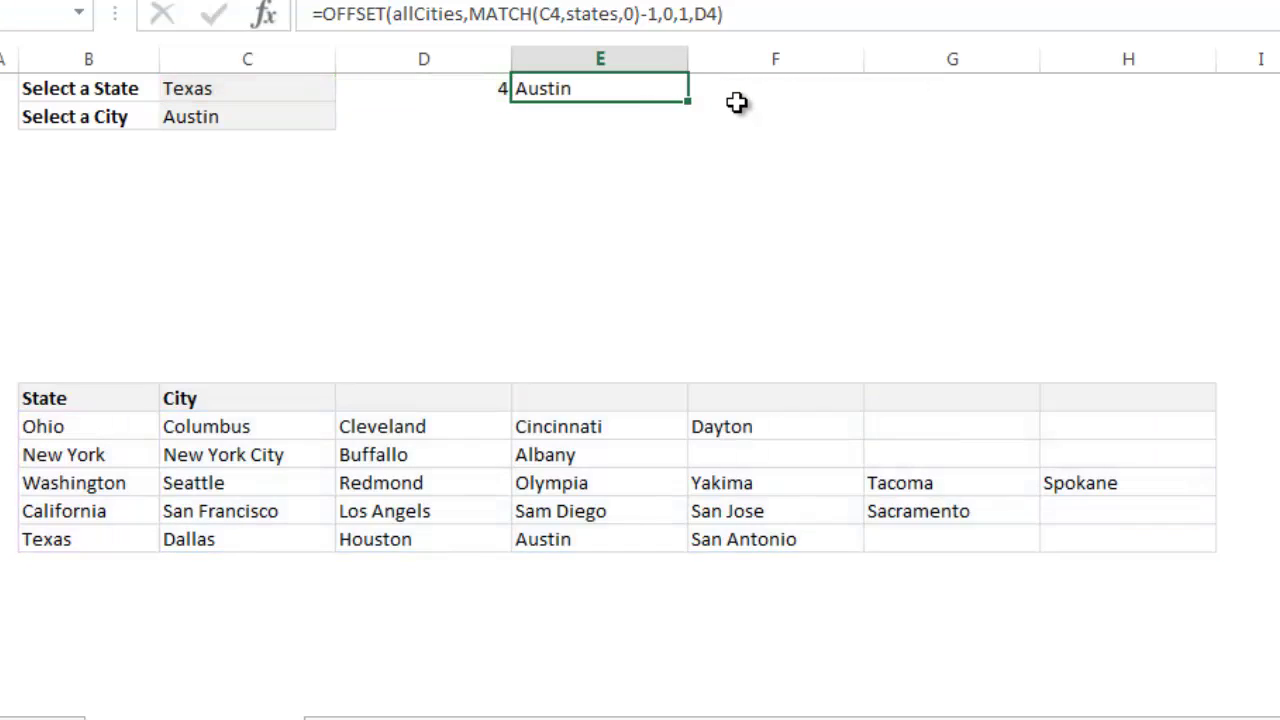
key(F2)
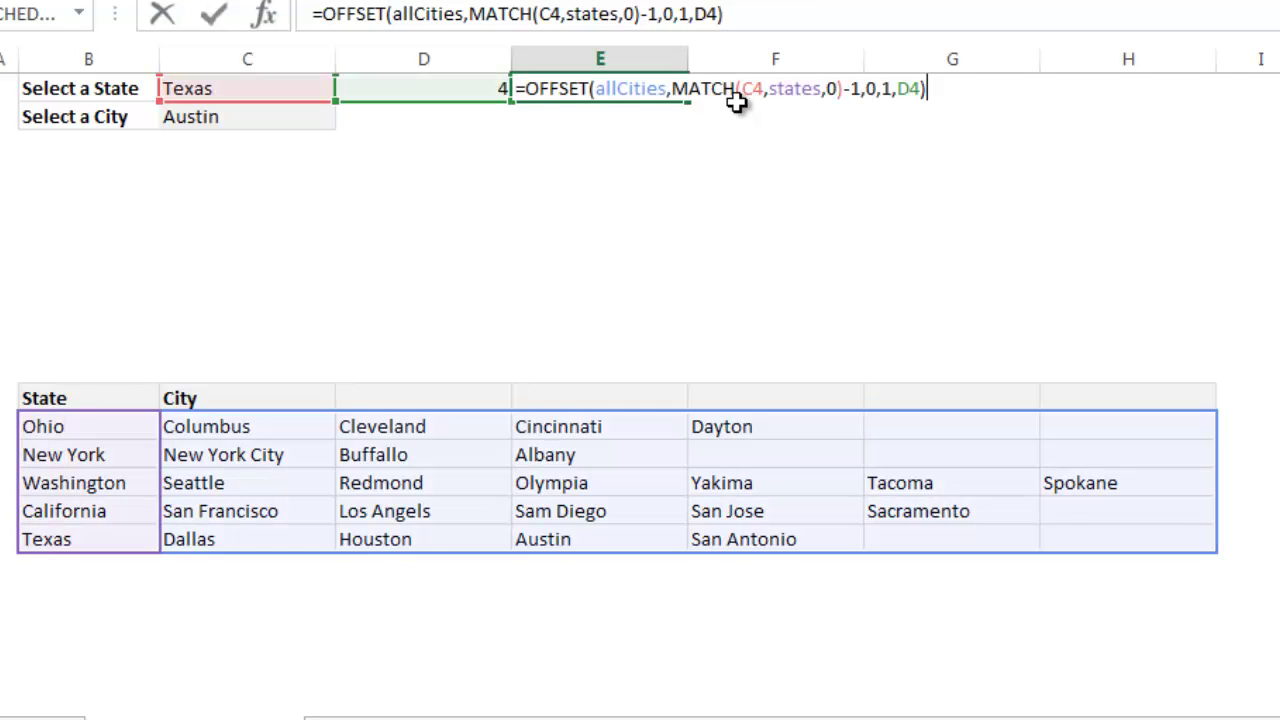
drag(520, 88, 890, 108)
click(528, 86)
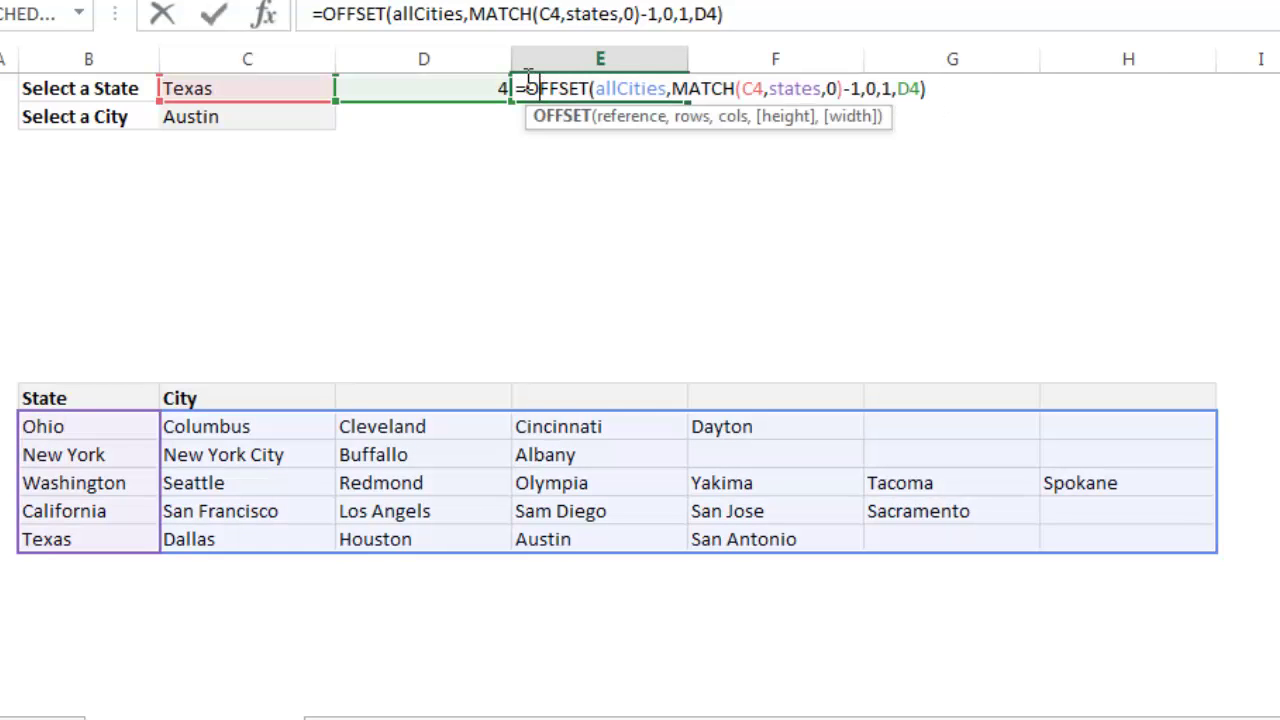
shift+click(934, 86)
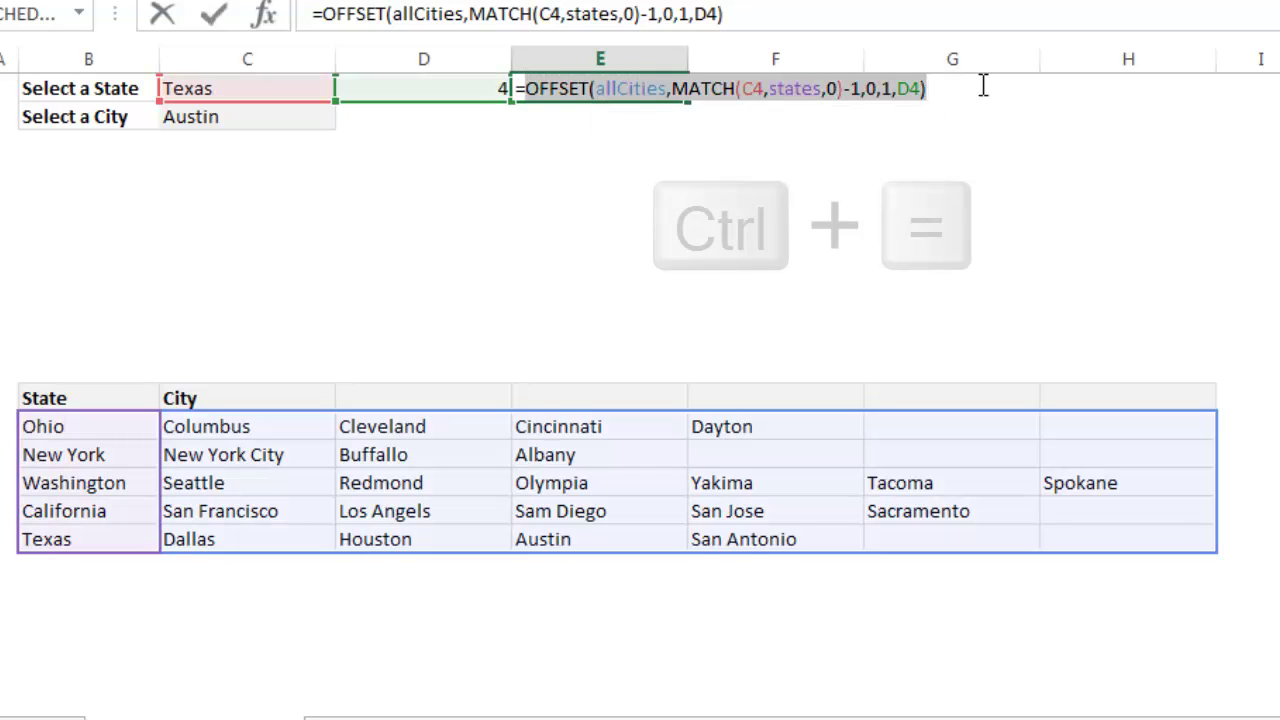
key(ctrl+equal)
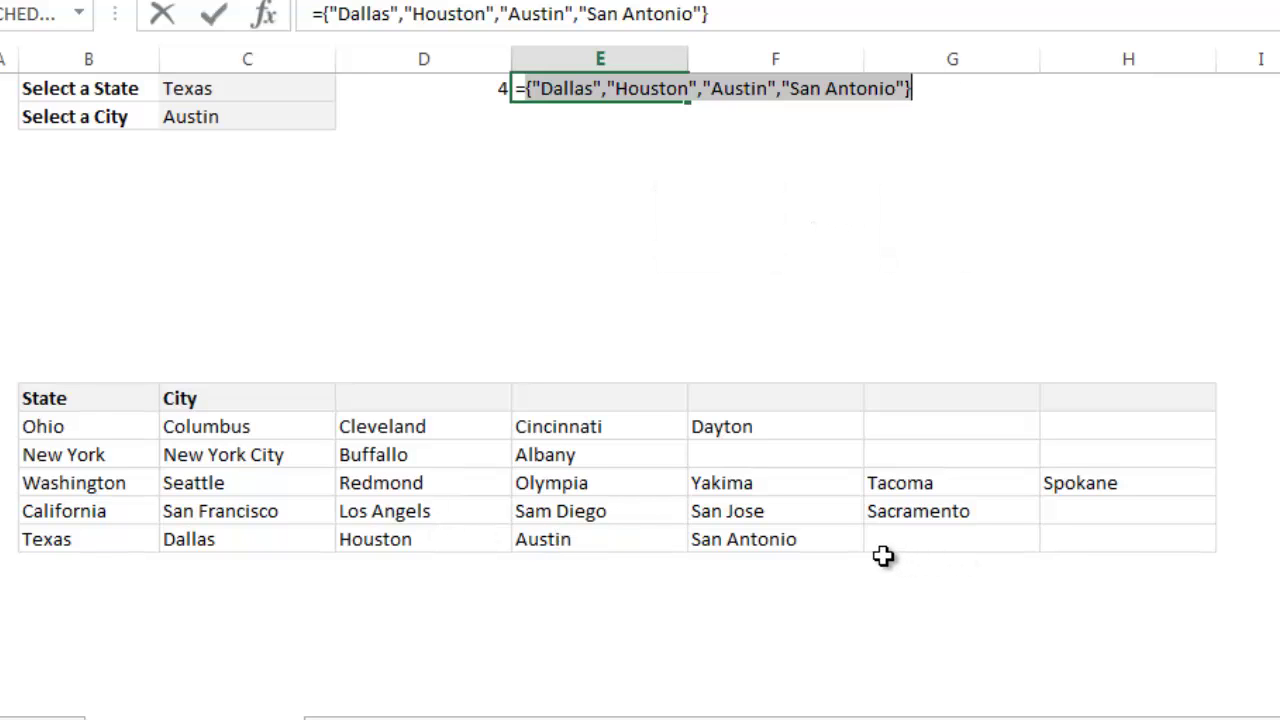
scroll(931, 249, up, 2)
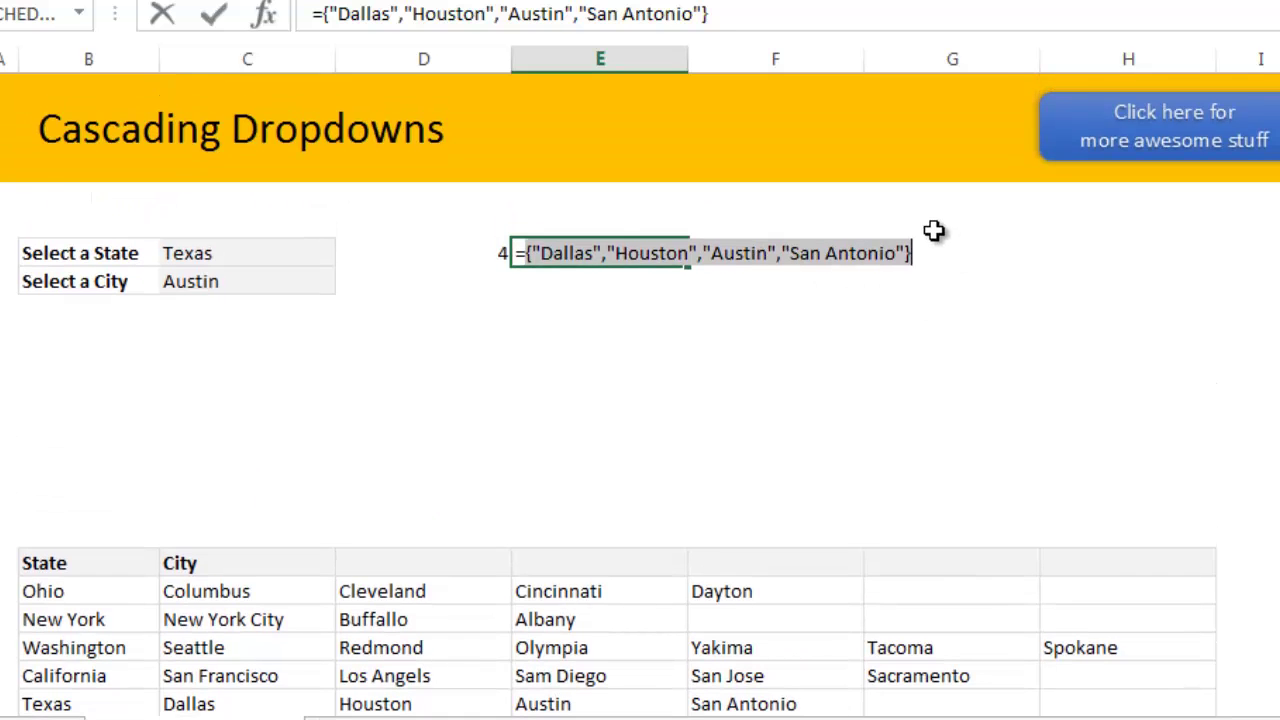
key(Escape)
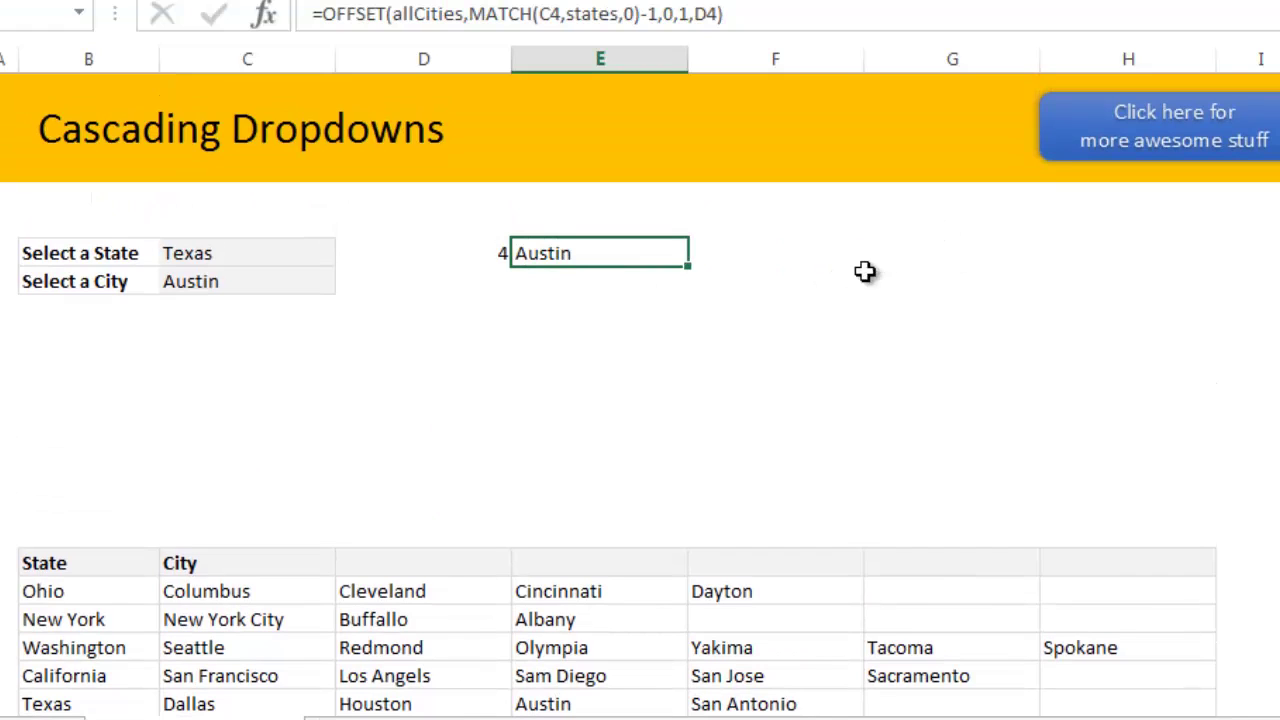
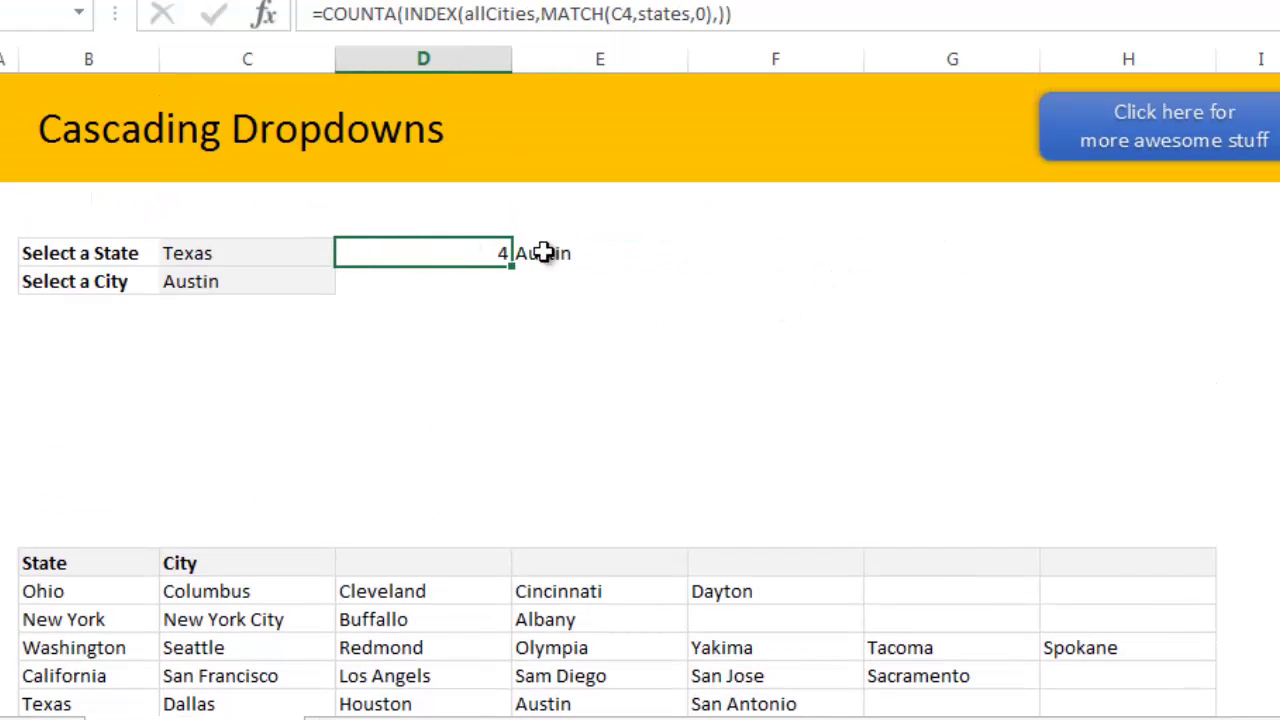
- Check the city selection cell C5 and review the references of the OFFSET formula in E4 without changing it
click(215, 283)
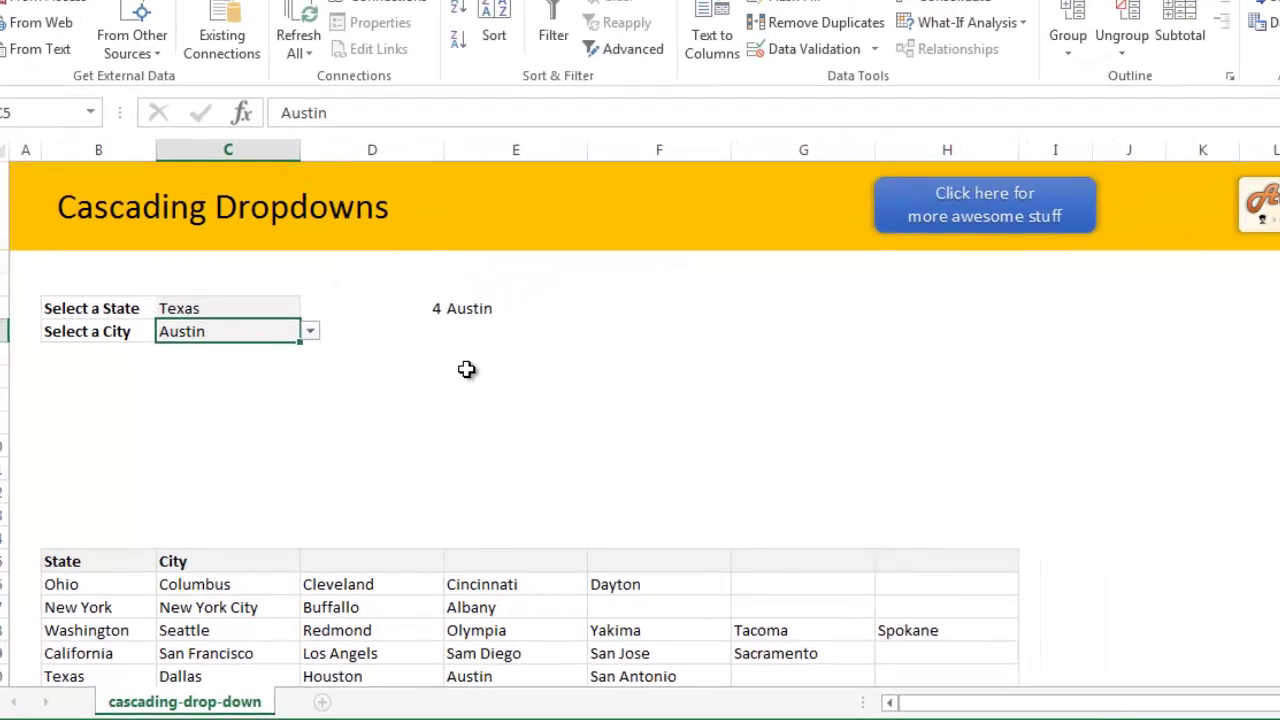
click(528, 294)
click(531, 306)
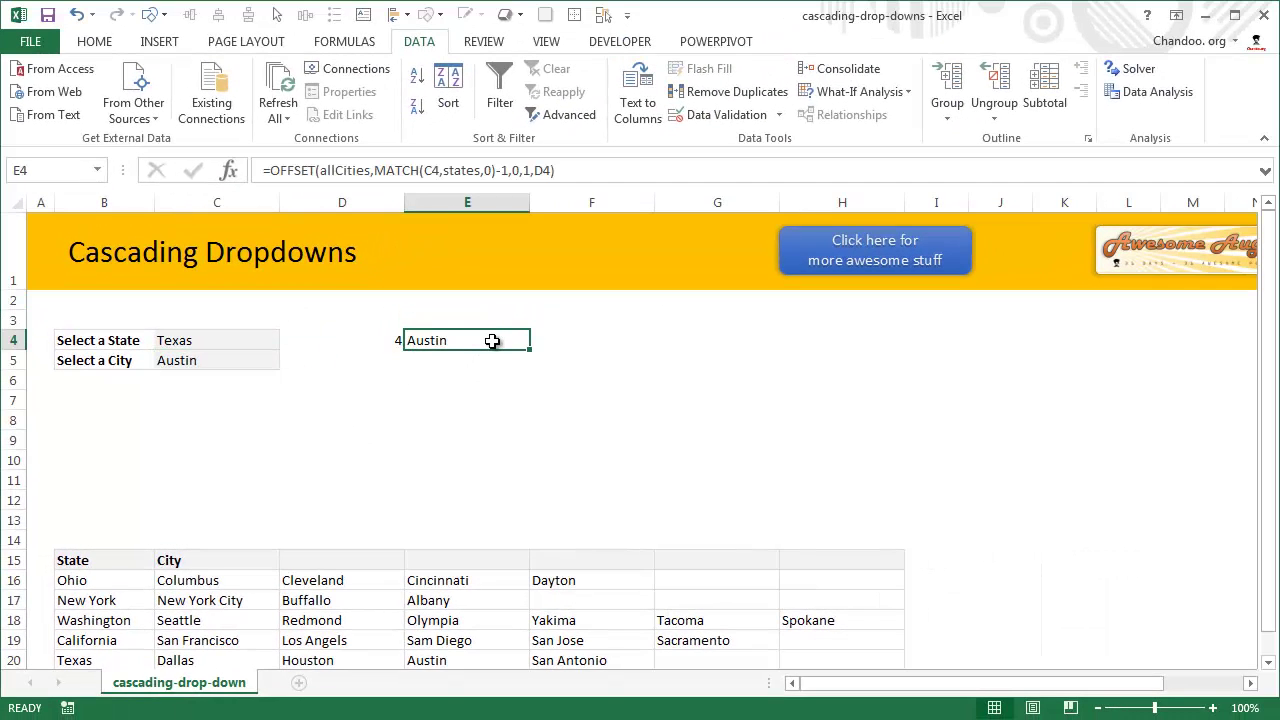
double_click(492, 340)
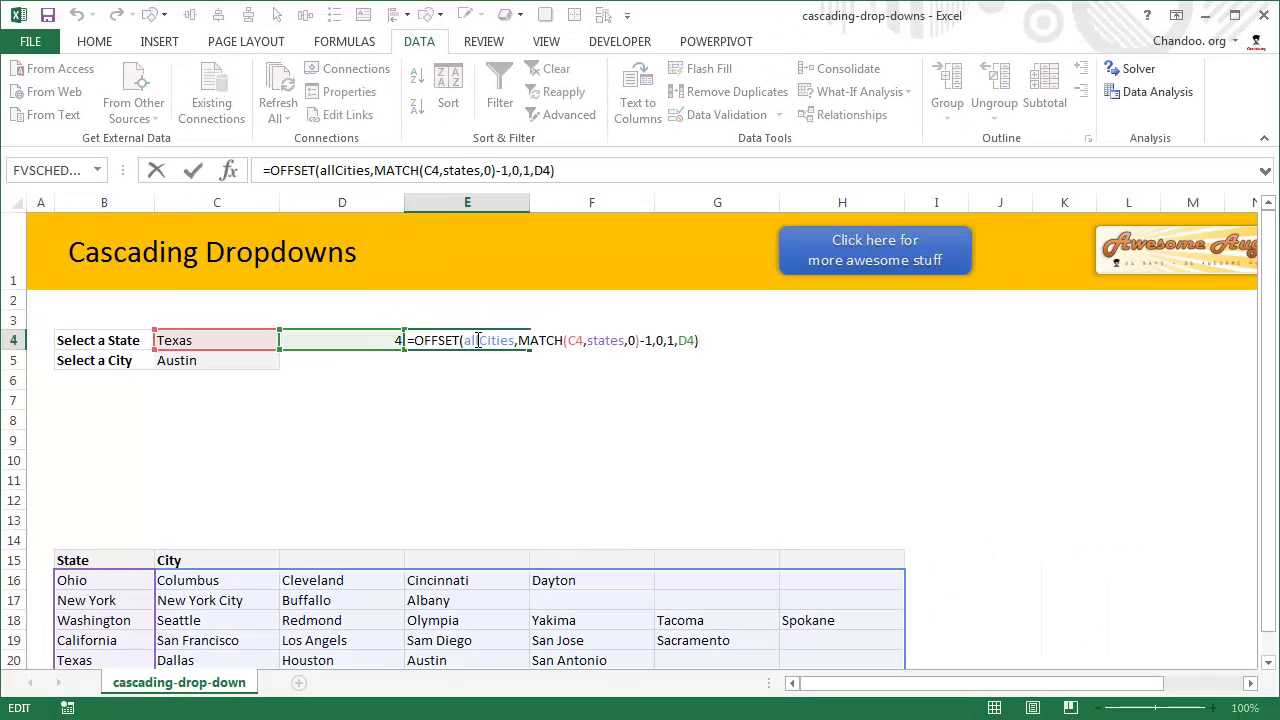
key(Escape)
- Examine the definitions of the names states, allCities, city.count and cities in the Name Manager, and close it
click(344, 41)
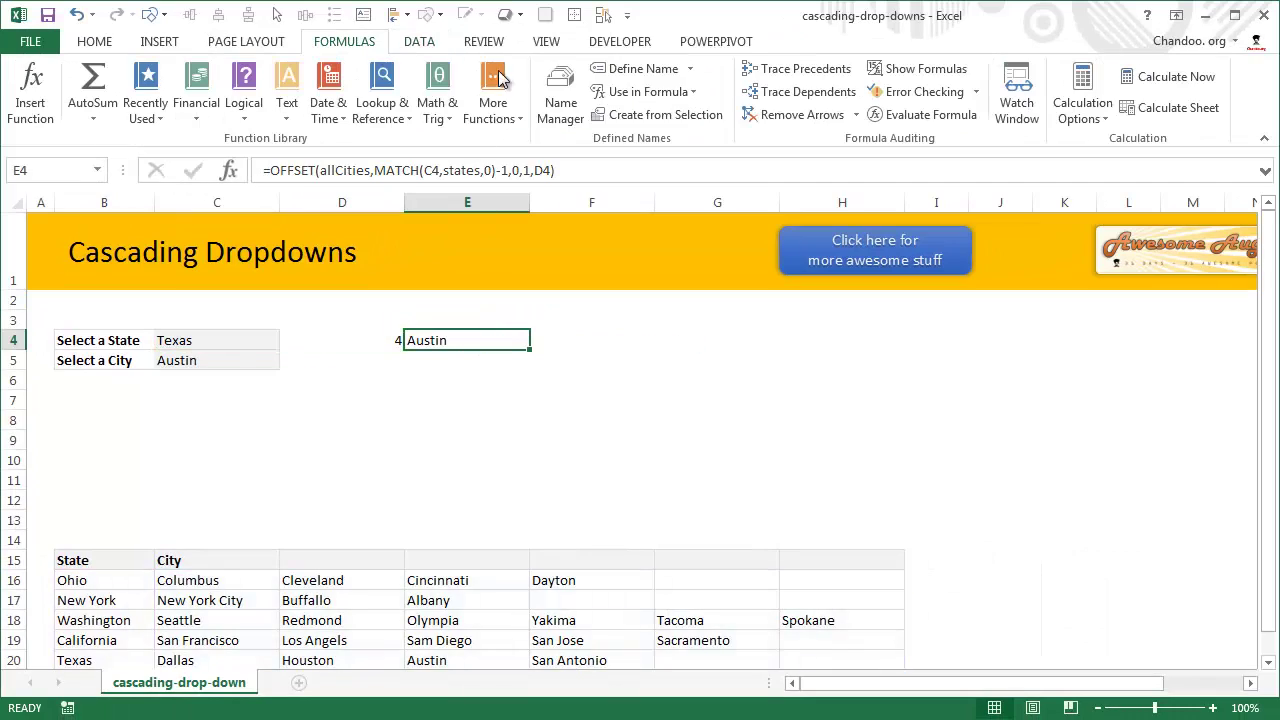
click(560, 100)
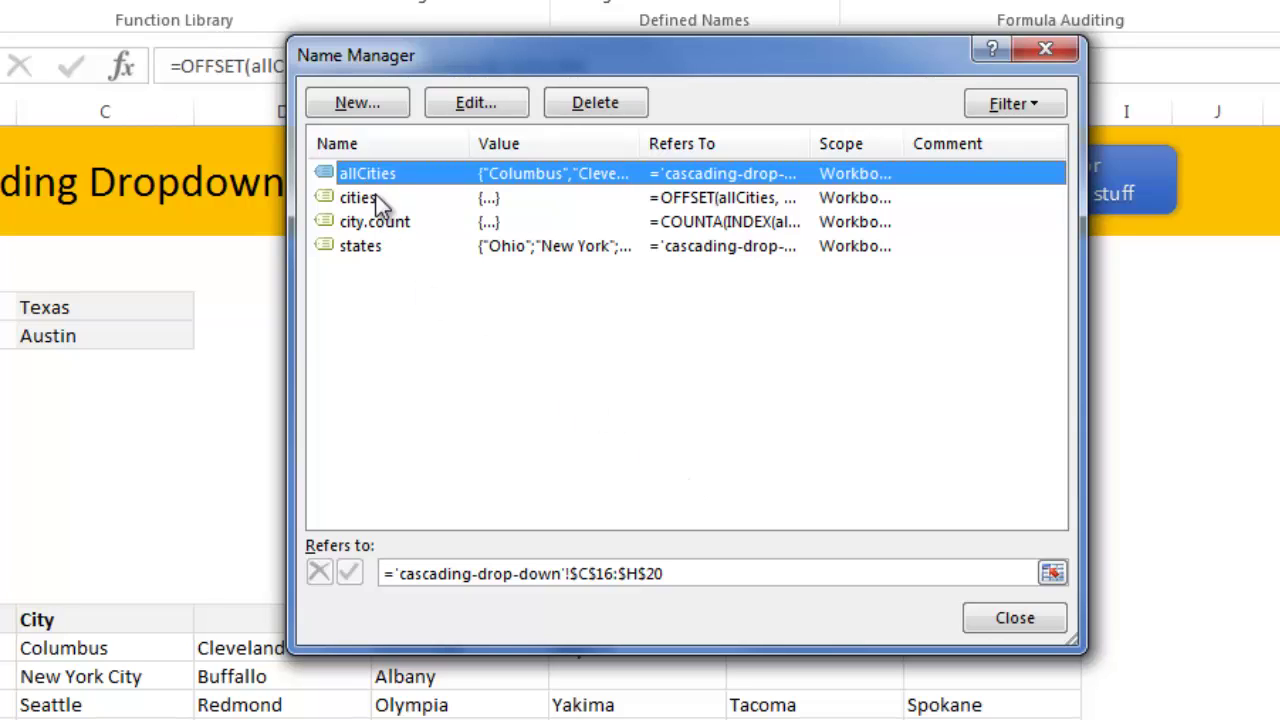
click(368, 246)
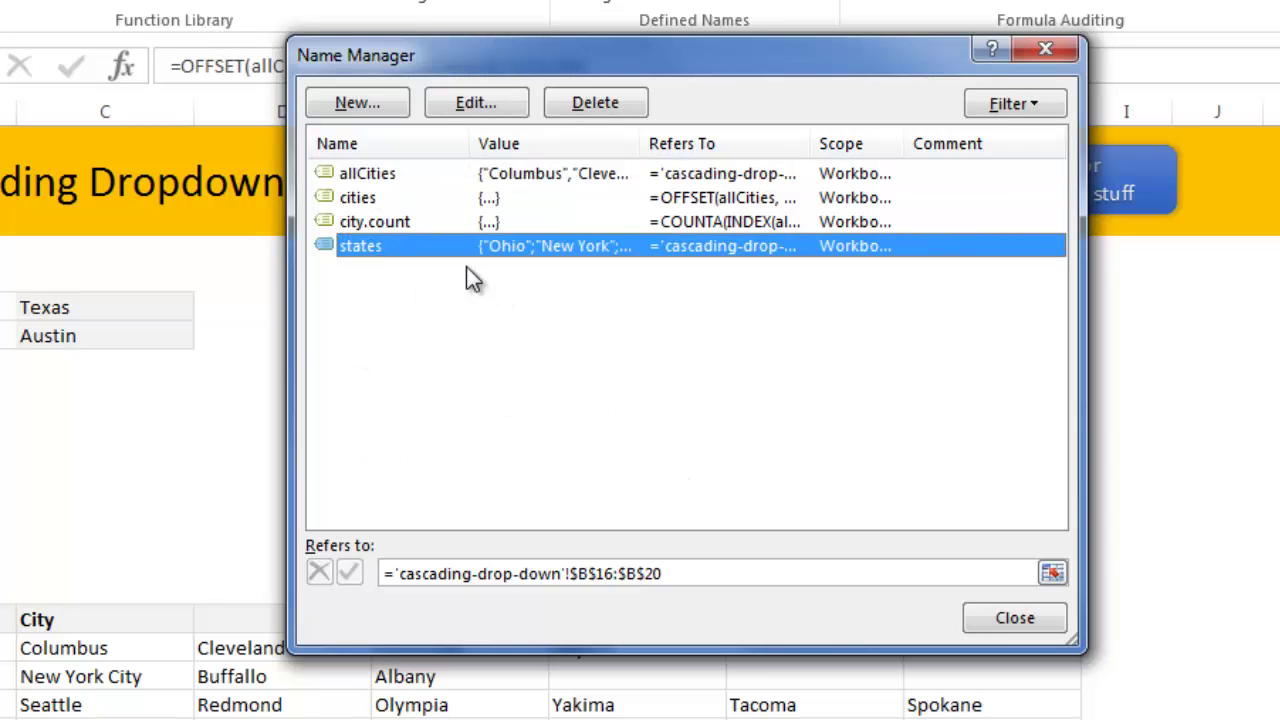
click(345, 173)
click(741, 576)
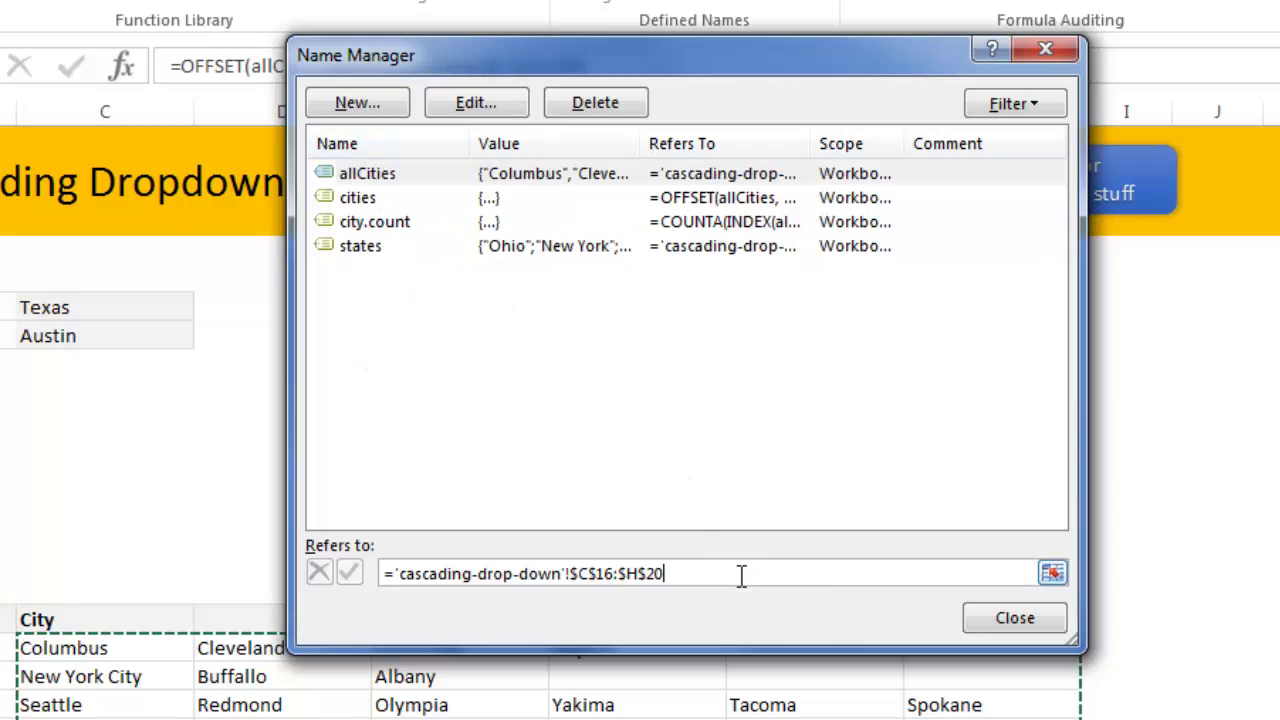
click(380, 227)
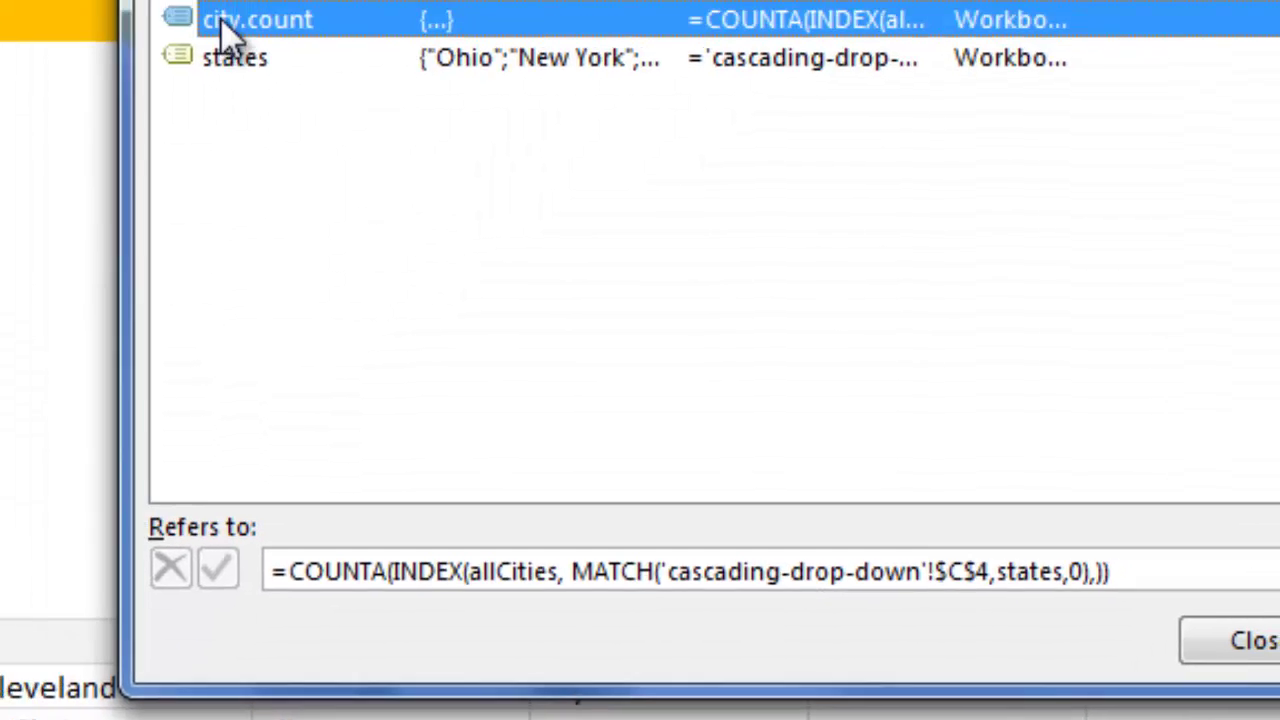
click(402, 181)
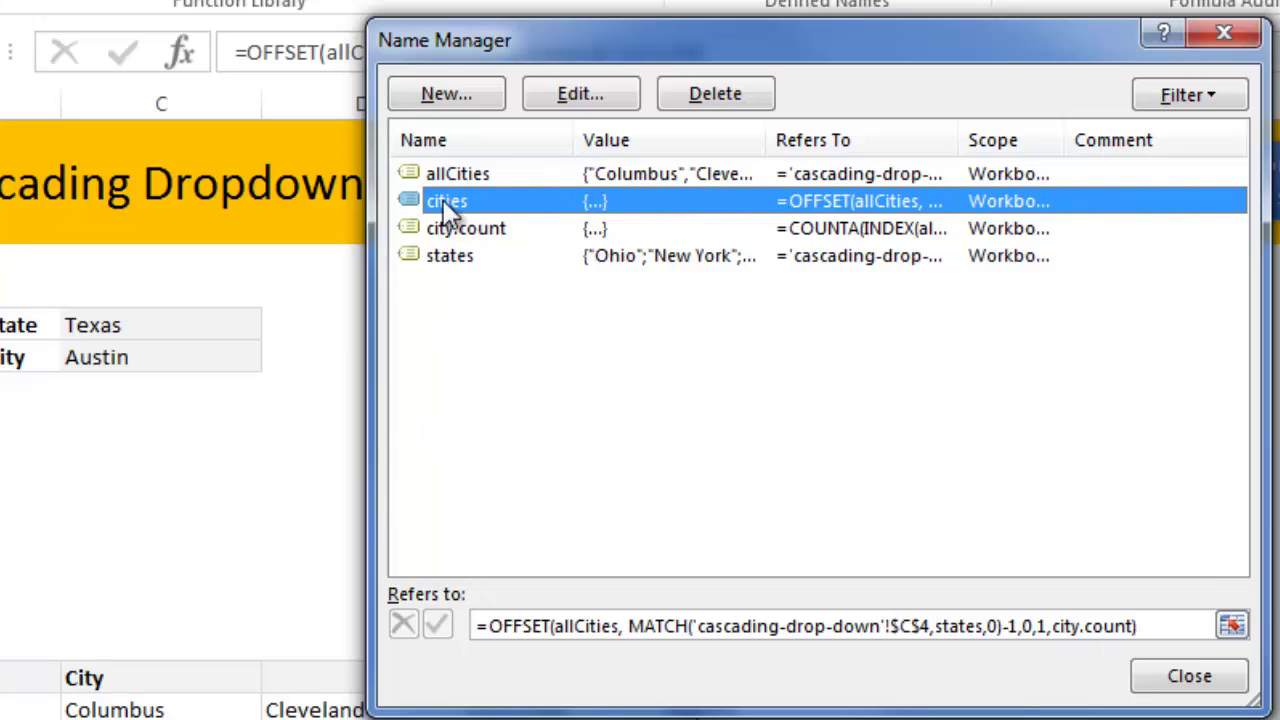
click(1186, 676)
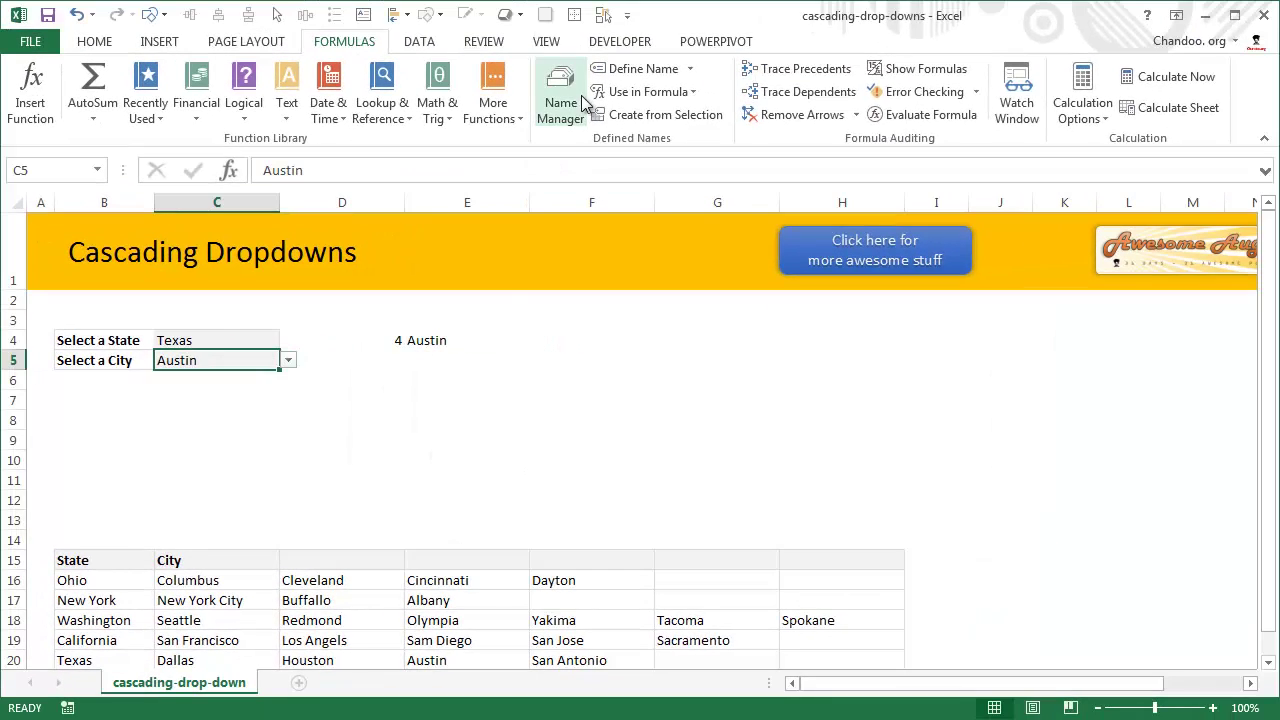
- Examine the data validation rule behind city cell C5 and the cities its drop-down list offers
click(419, 41)
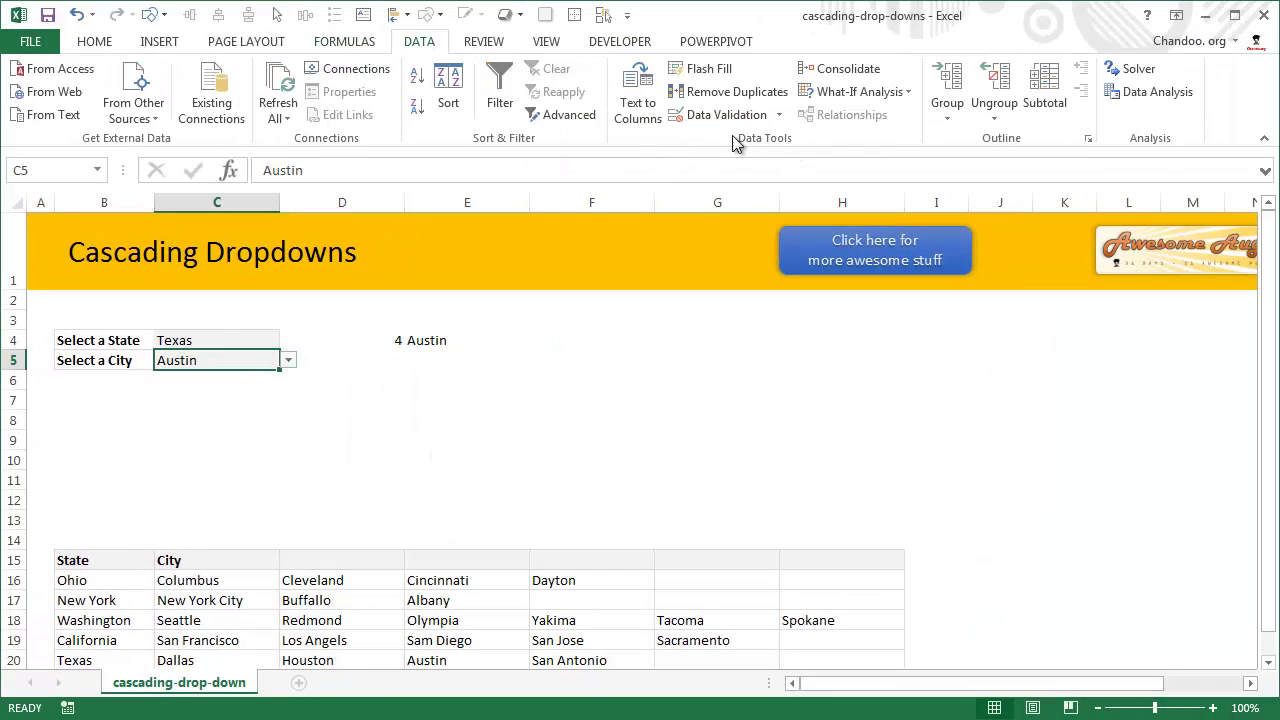
click(698, 122)
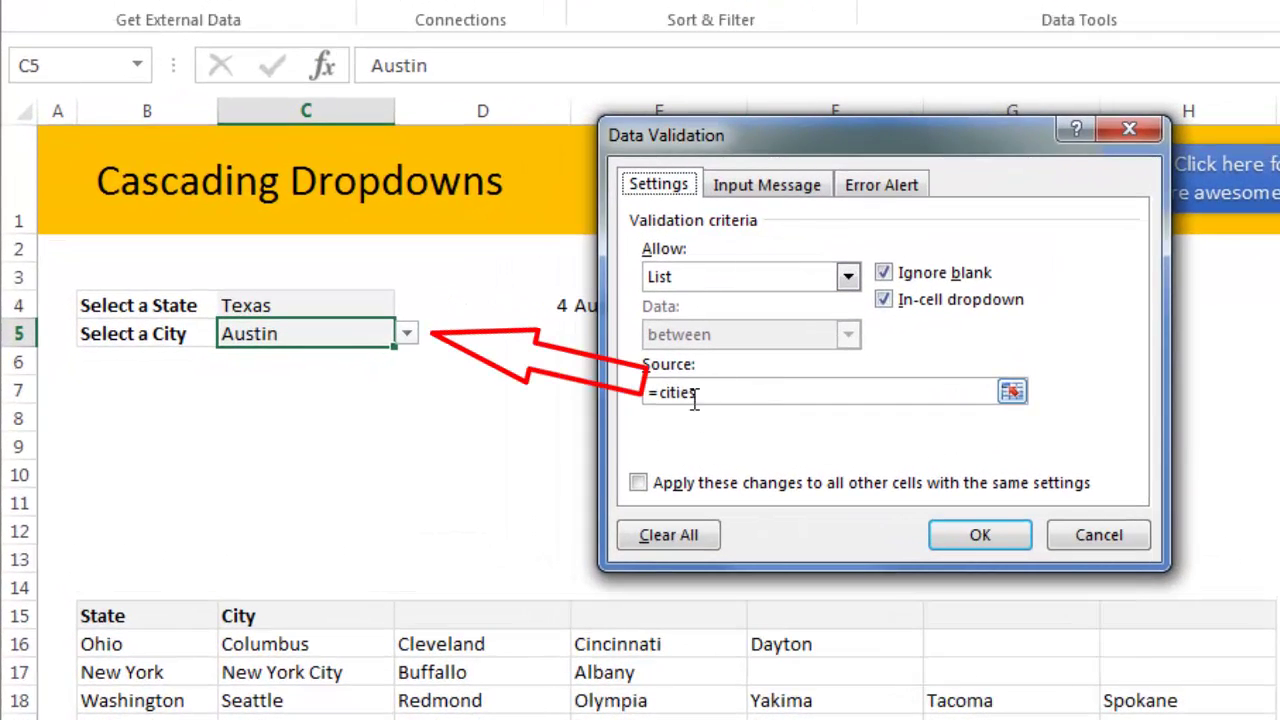
click(1124, 543)
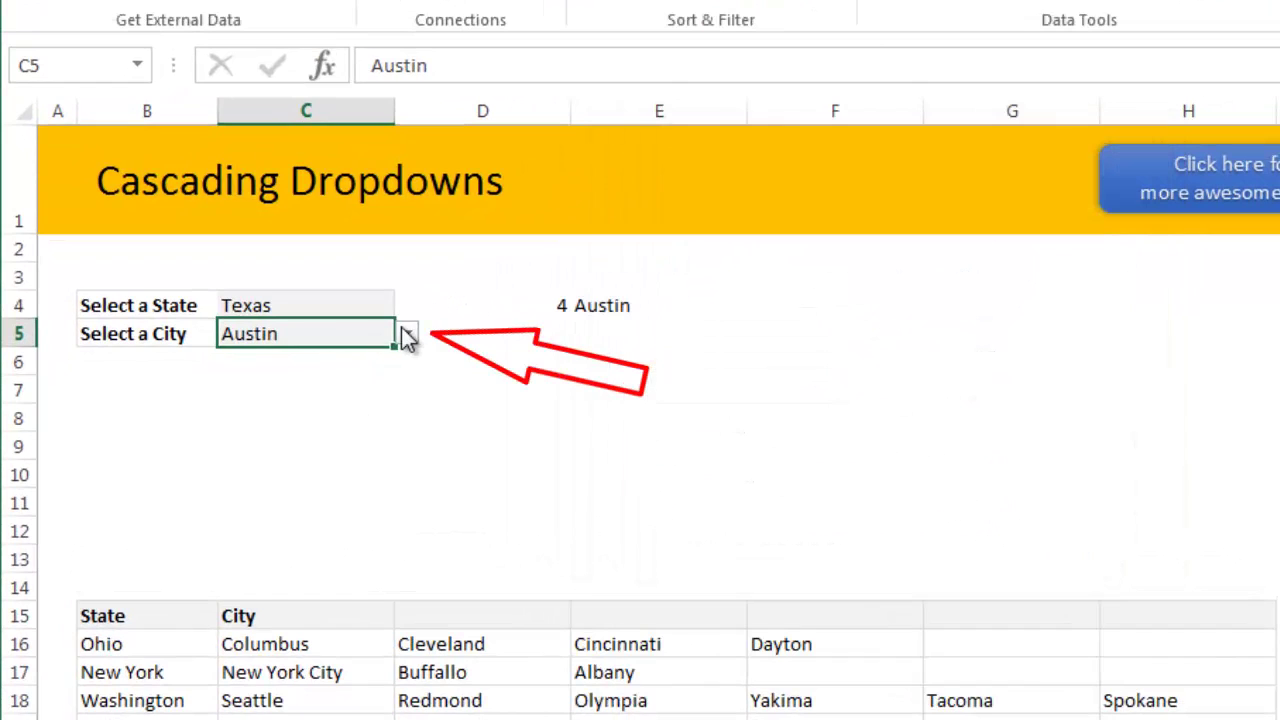
click(407, 334)
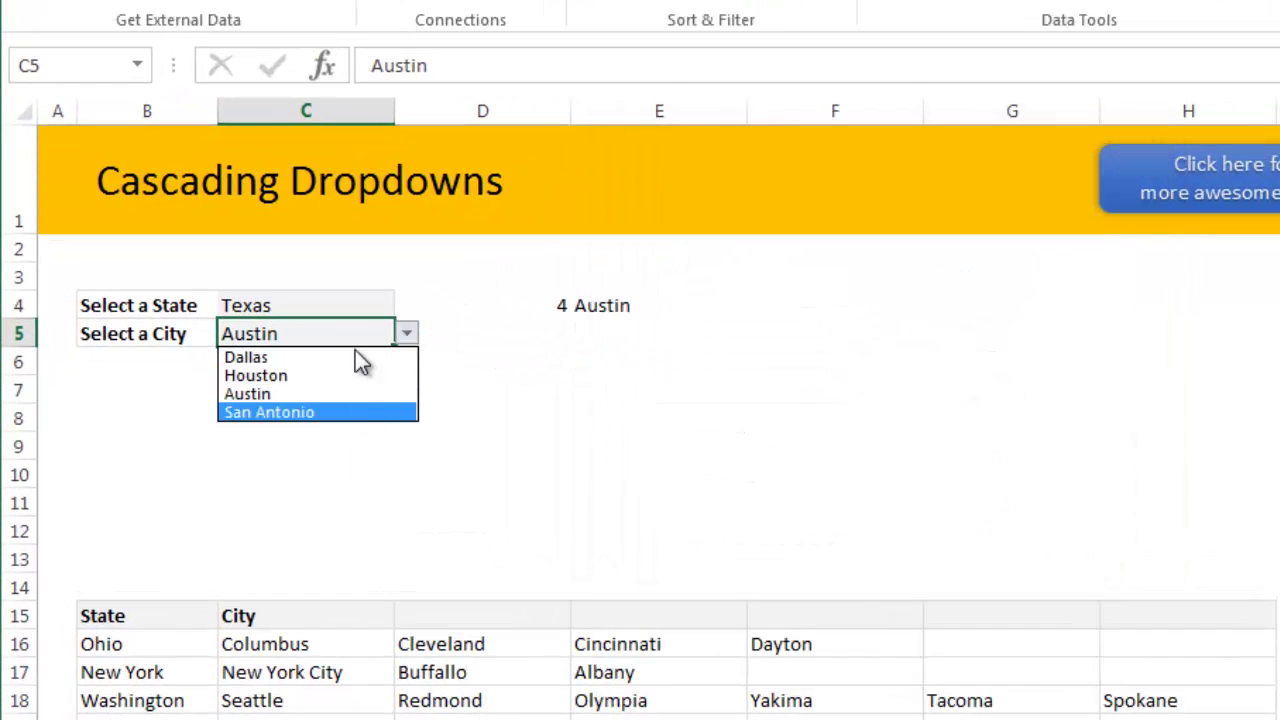
click(352, 335)
- Choose Washington as the state in C4 and Spokane as the city in C5
click(347, 304)
click(408, 305)
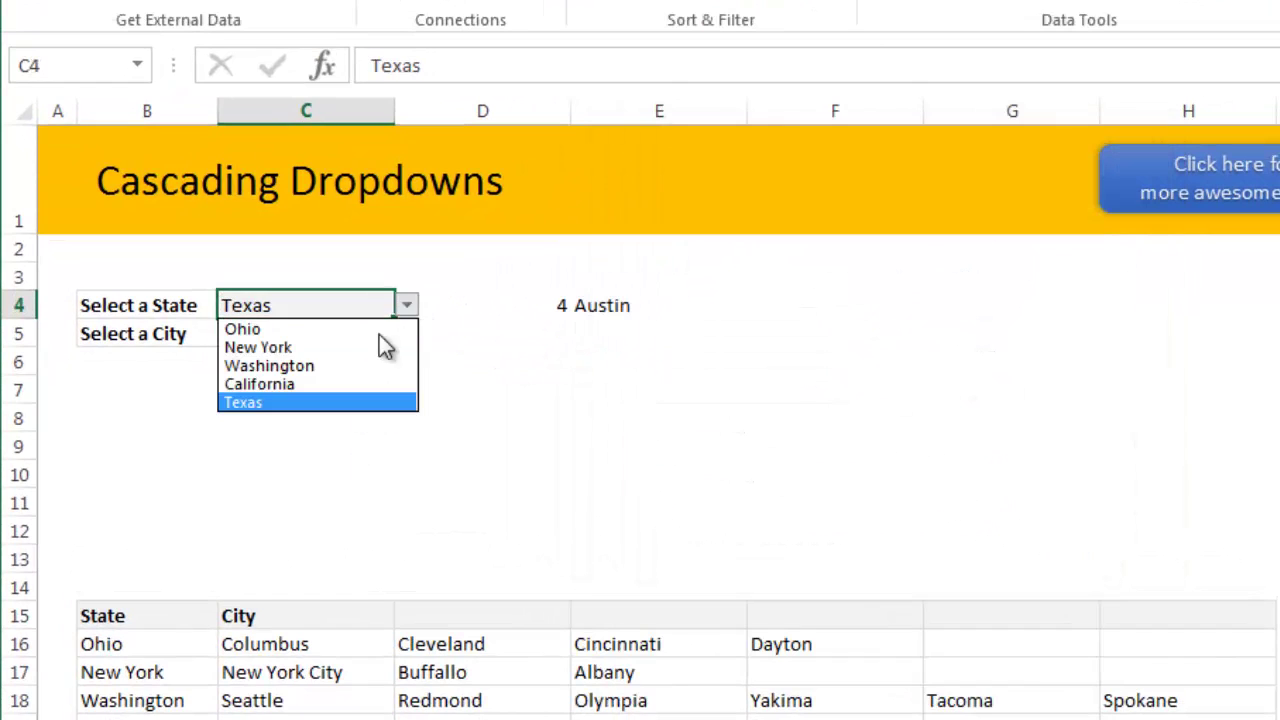
click(331, 366)
click(351, 333)
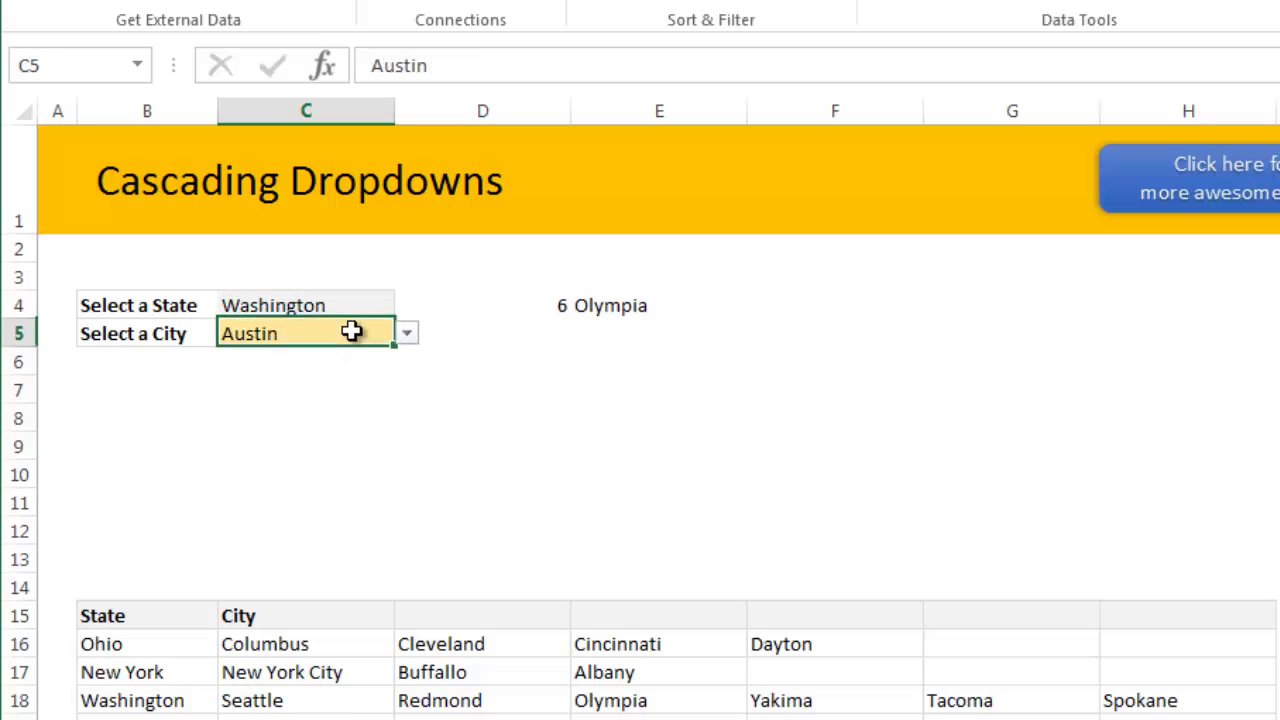
click(410, 333)
click(356, 447)
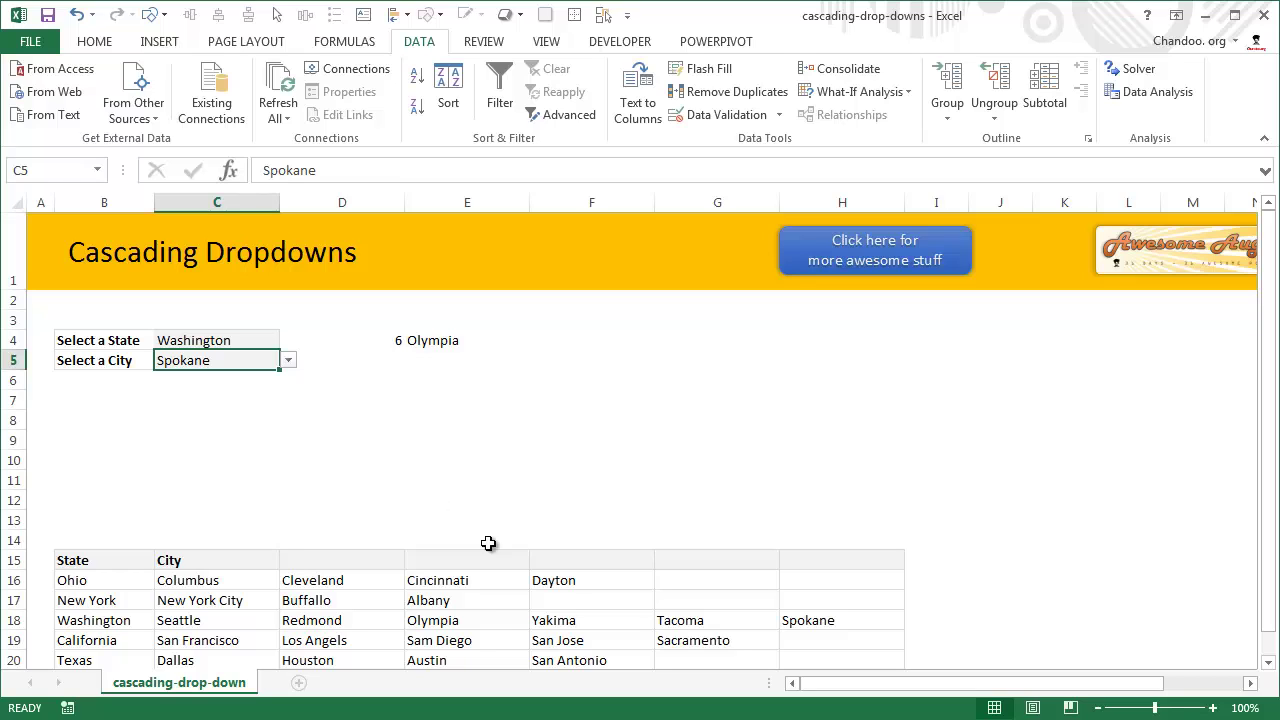
- Examine the horizontal State and City lookup range B15:H20 and its two header cells
scroll(534, 569, down, 2)
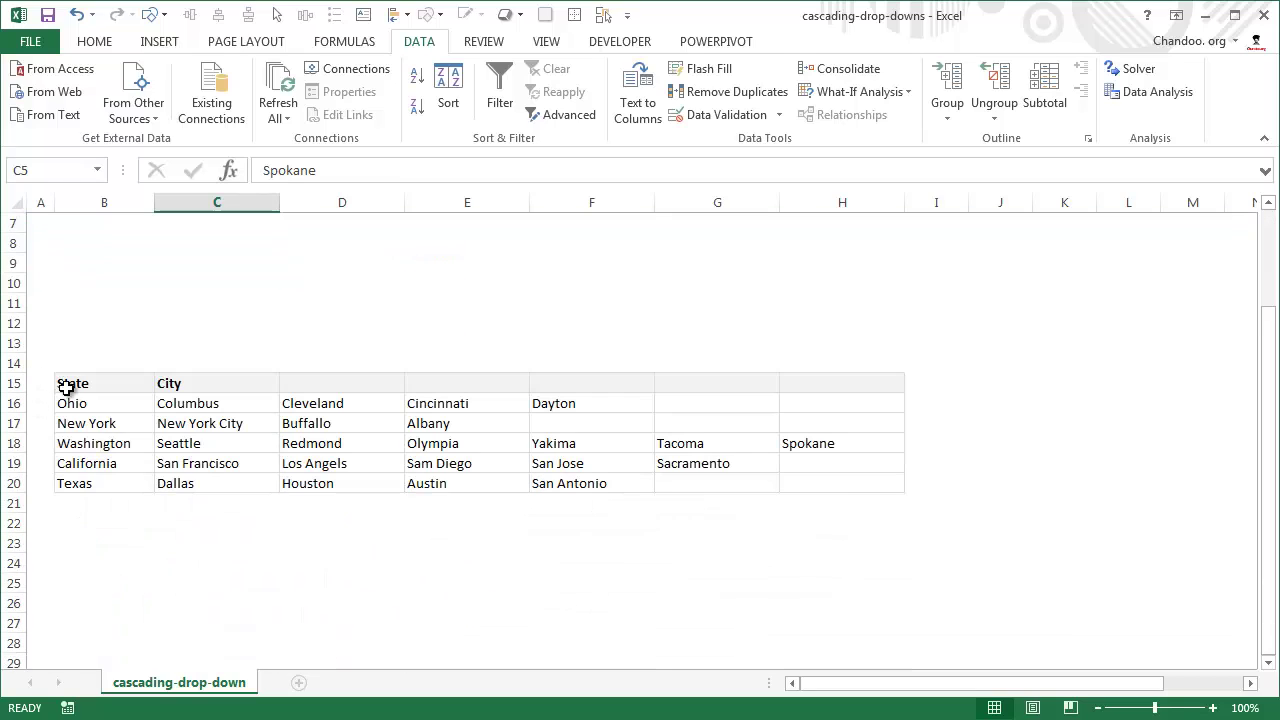
scroll(690, 298, up, 2)
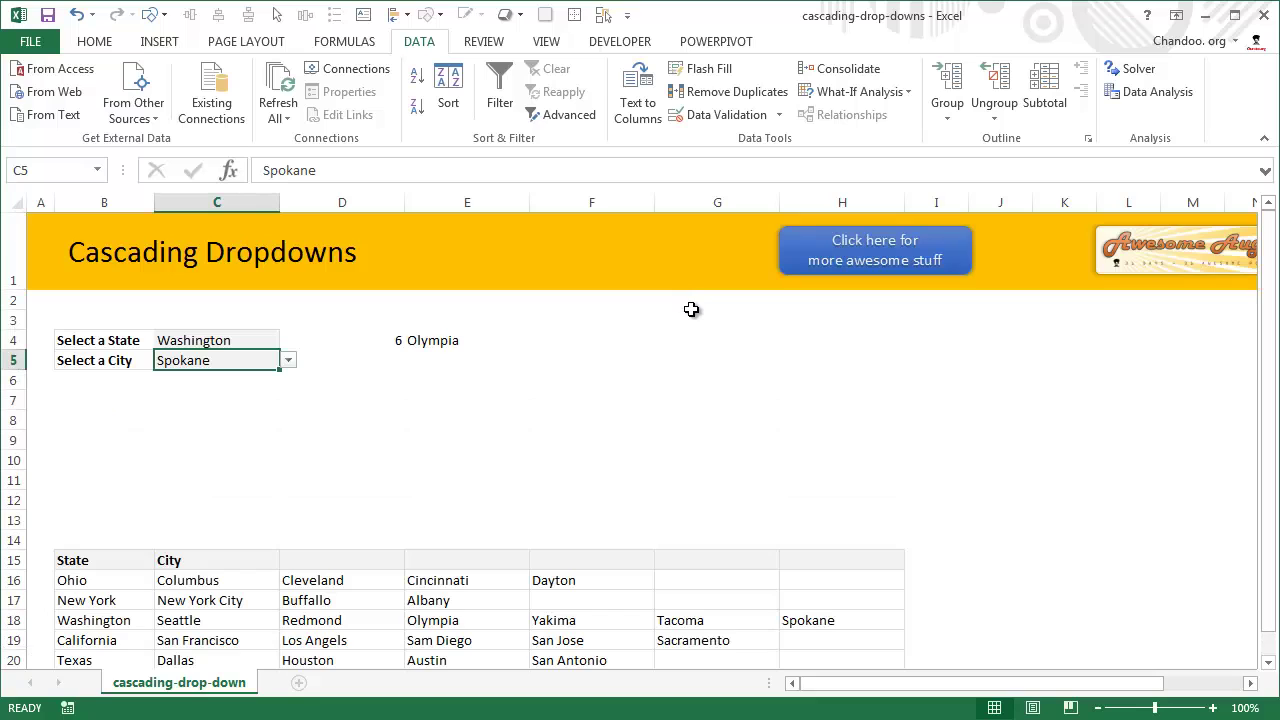
scroll(691, 309, down, 1)
drag(108, 446, 872, 546)
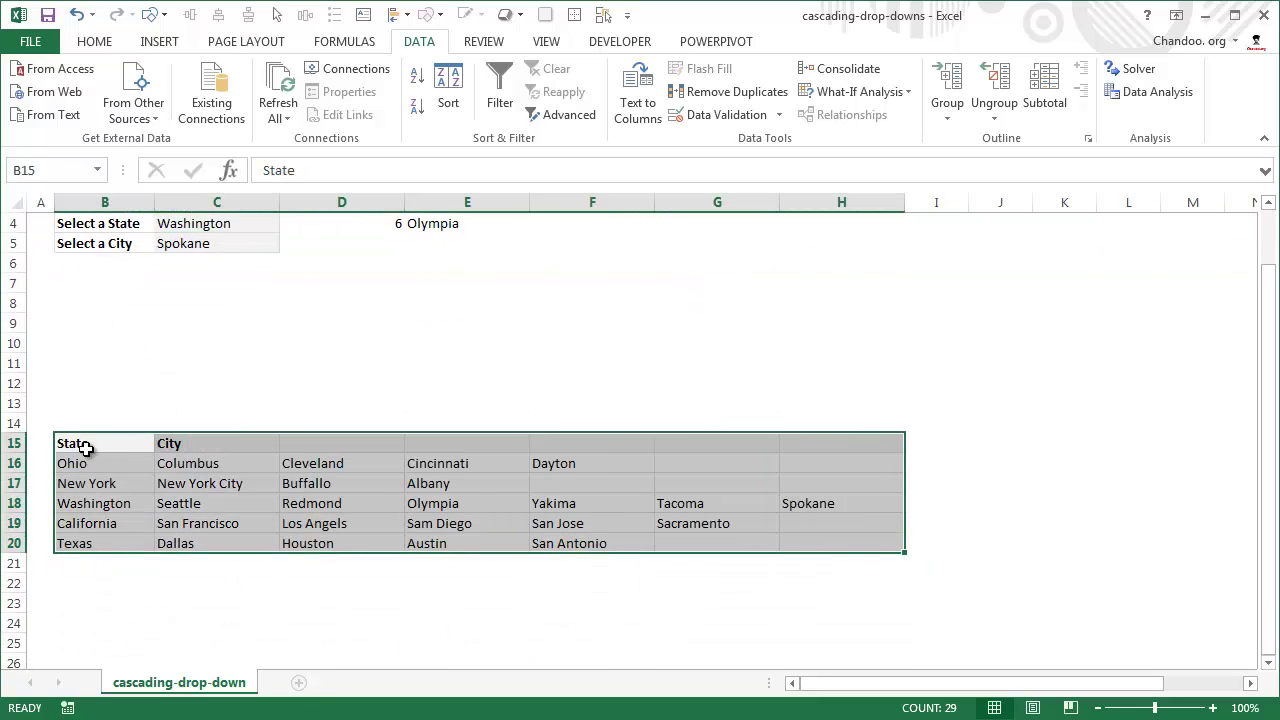
click(89, 447)
click(186, 440)
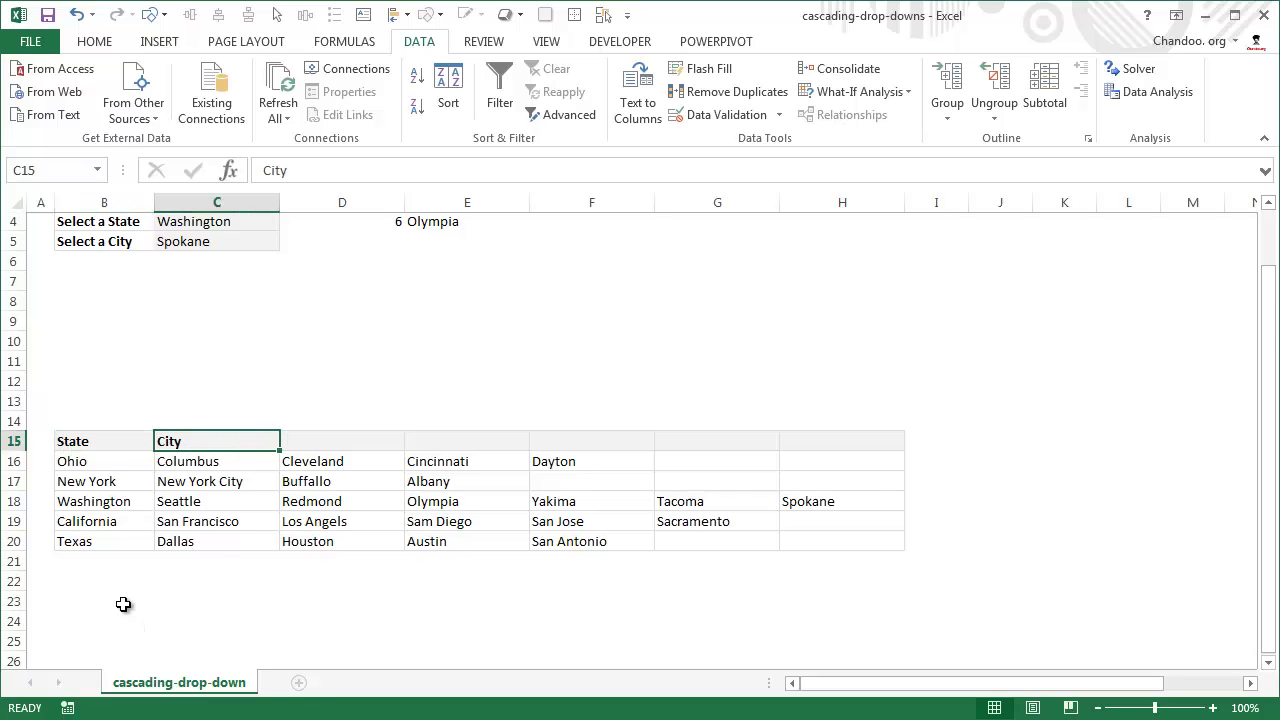
- Examine the two-column State and City table starting at B24, from its headers down to the last Texas row
scroll(123, 603, down, 3)
click(94, 462)
click(166, 460)
click(122, 465)
click(184, 457)
click(90, 461)
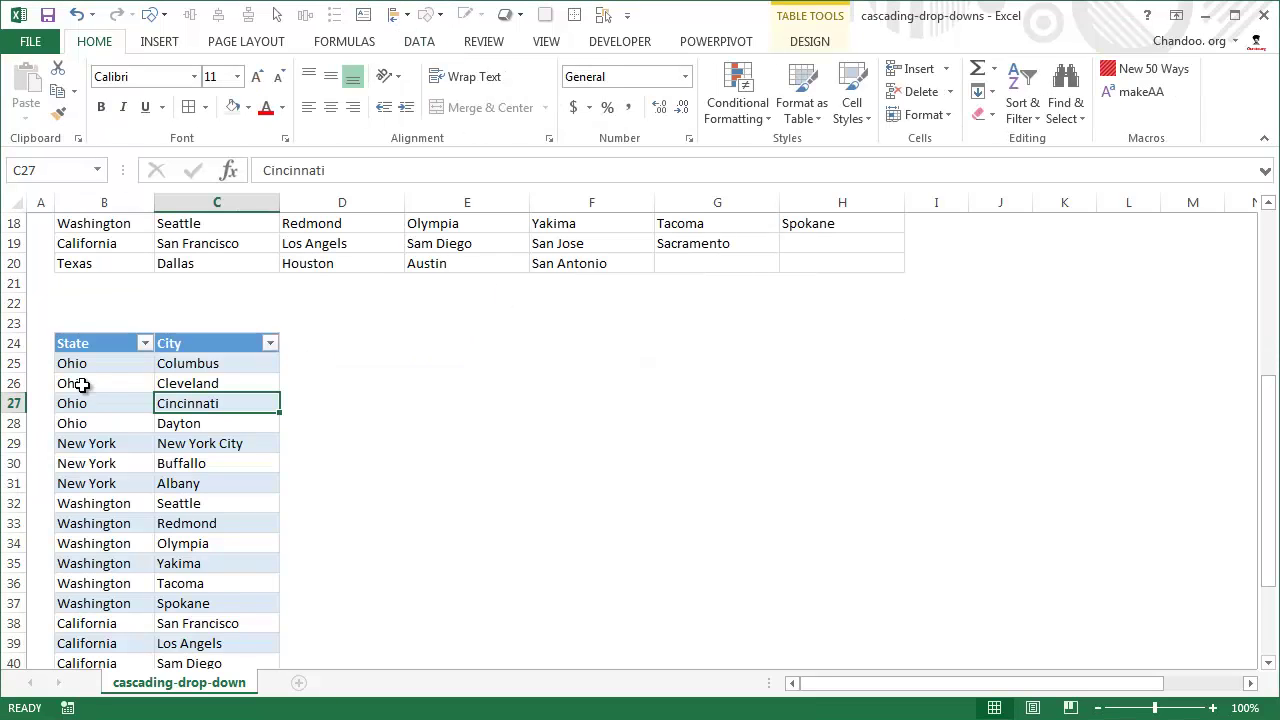
click(83, 363)
scroll(120, 471, down, 4)
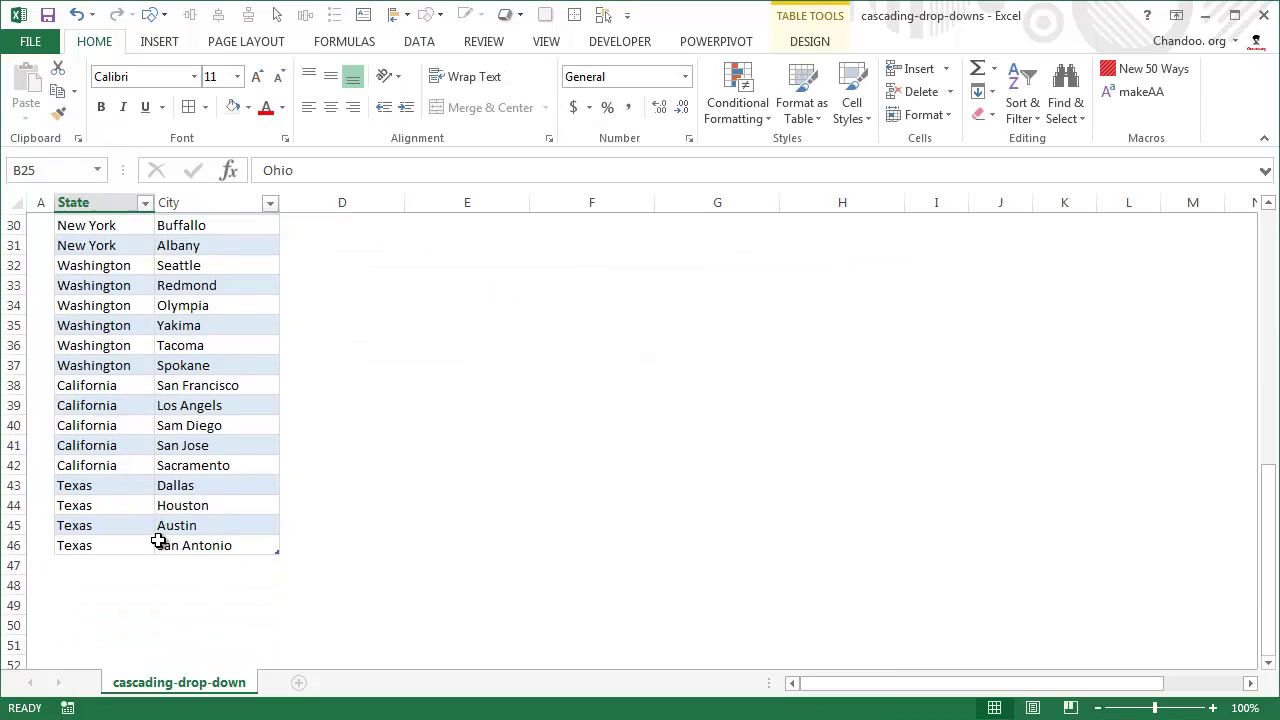
scroll(158, 540, up, 4)
drag(129, 342, 193, 344)
click(193, 344)
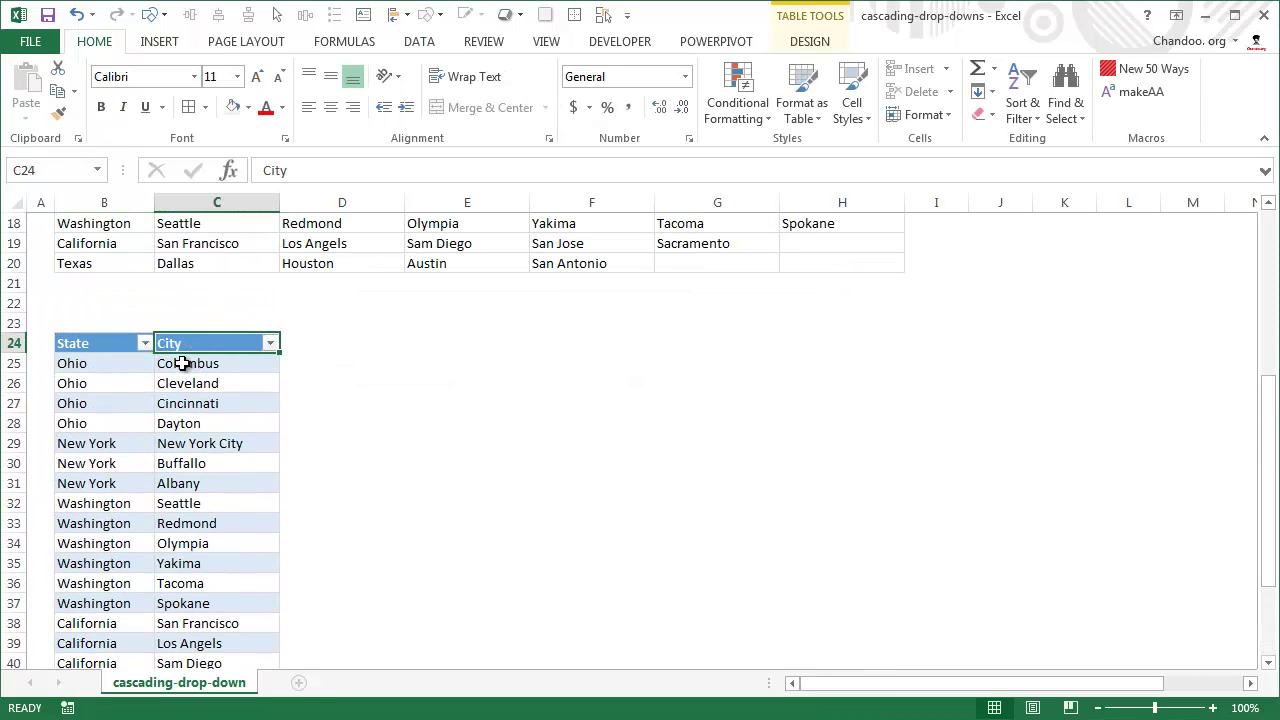
scroll(148, 390, down, 5)
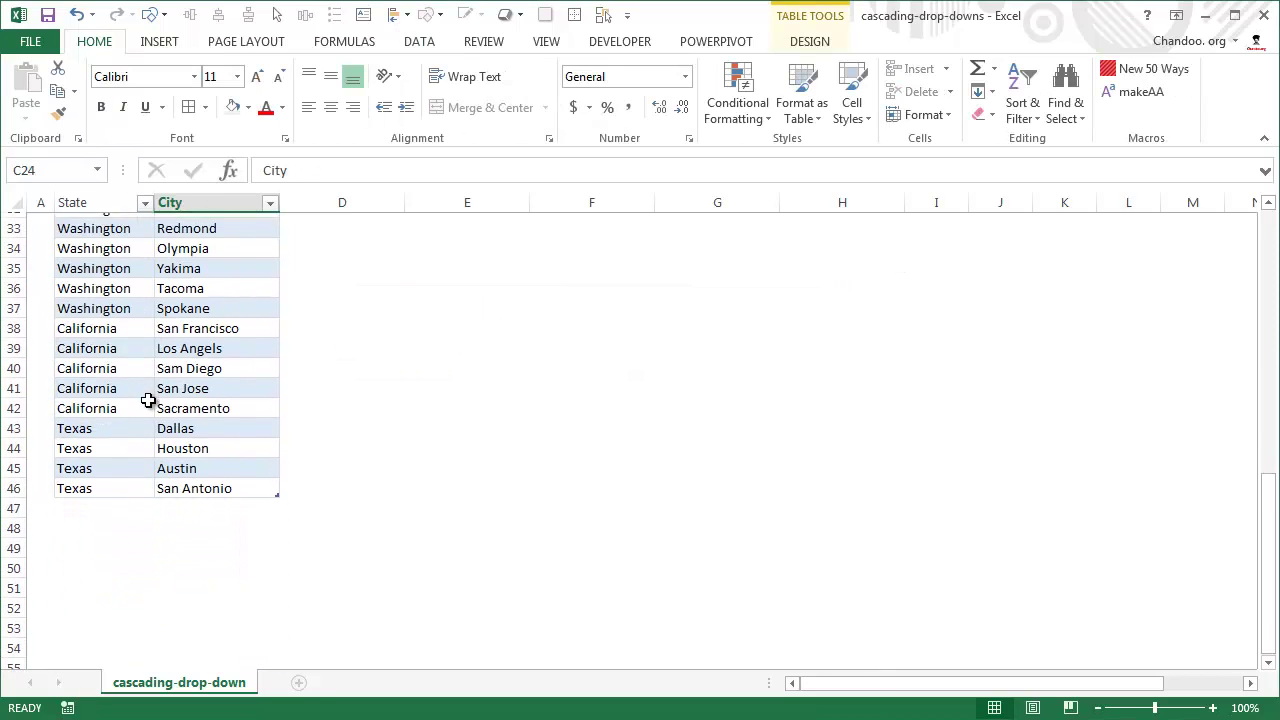
- Create a PivotTable on a new worksheet from the two-column State and City table named options
scroll(149, 400, up, 2)
click(149, 402)
click(157, 40)
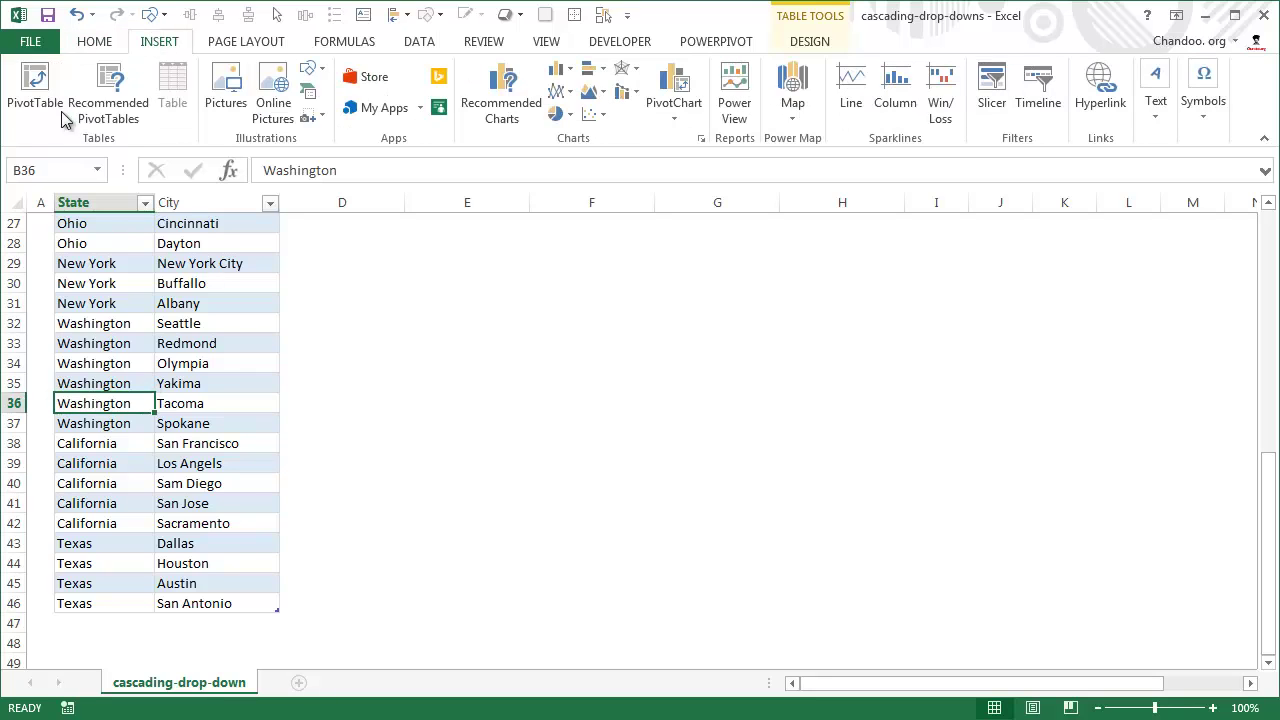
scroll(86, 567, up, 4)
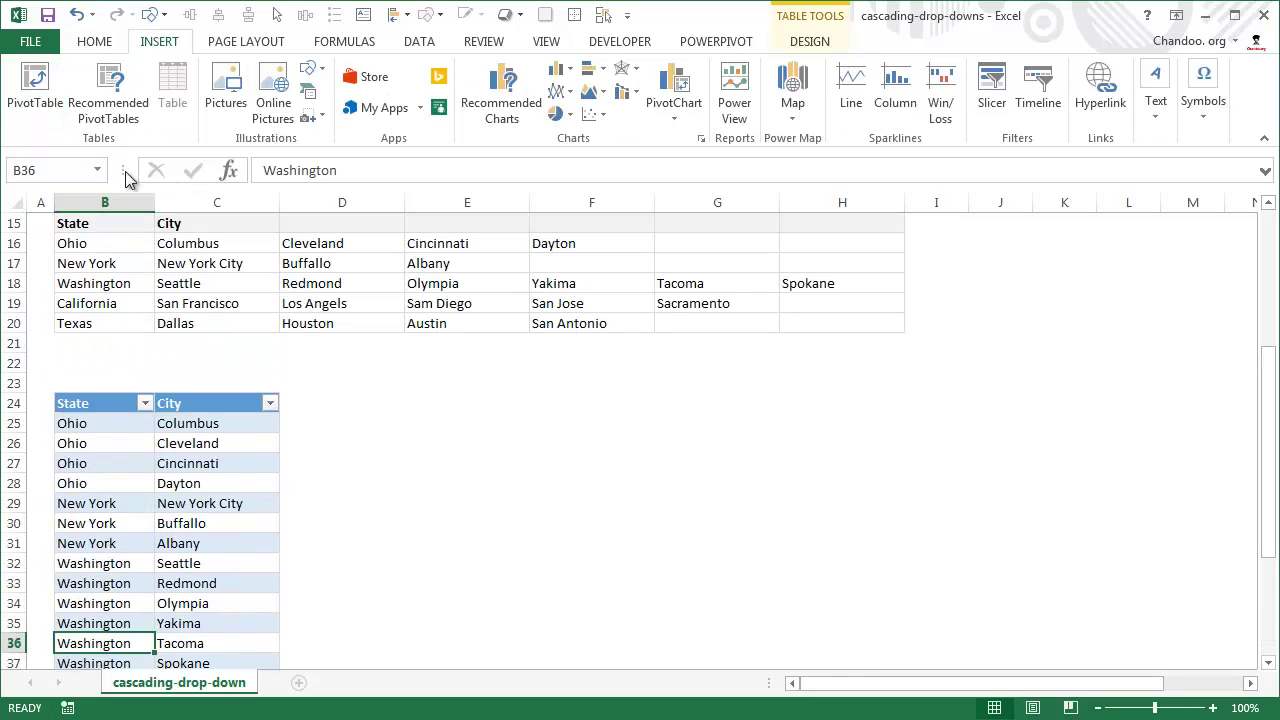
click(32, 85)
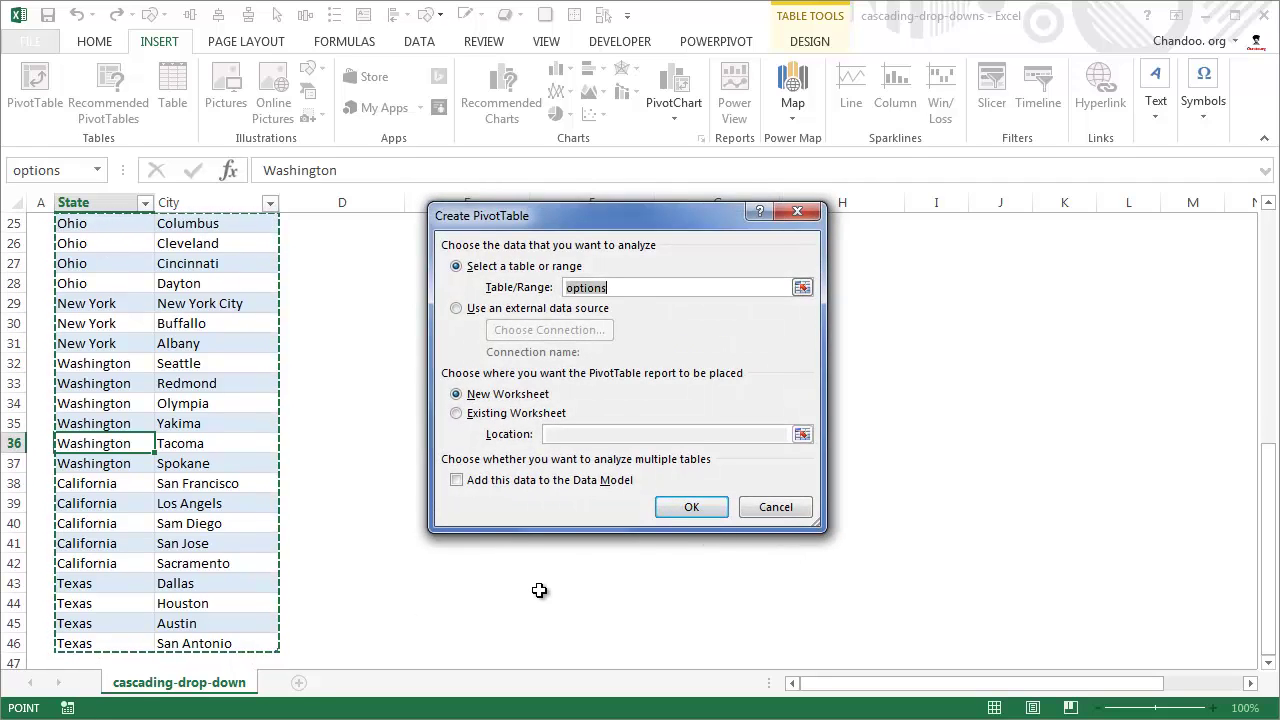
click(675, 510)
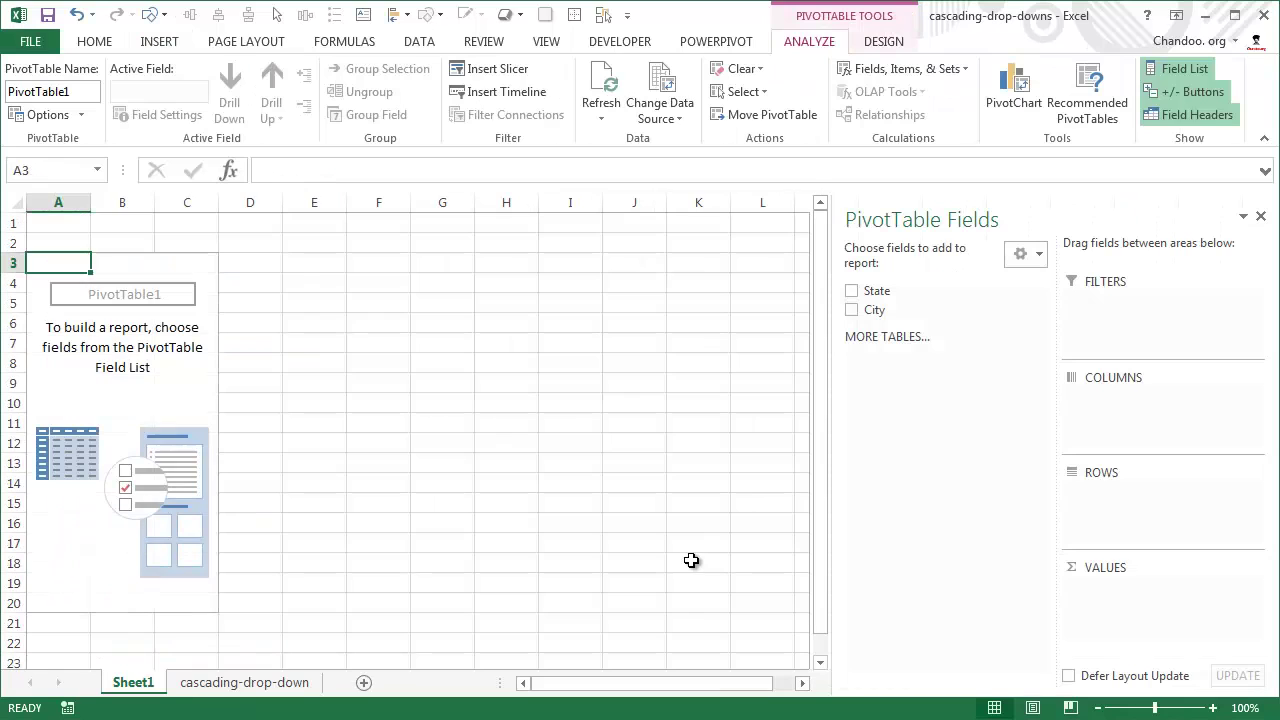
click(851, 290)
click(852, 310)
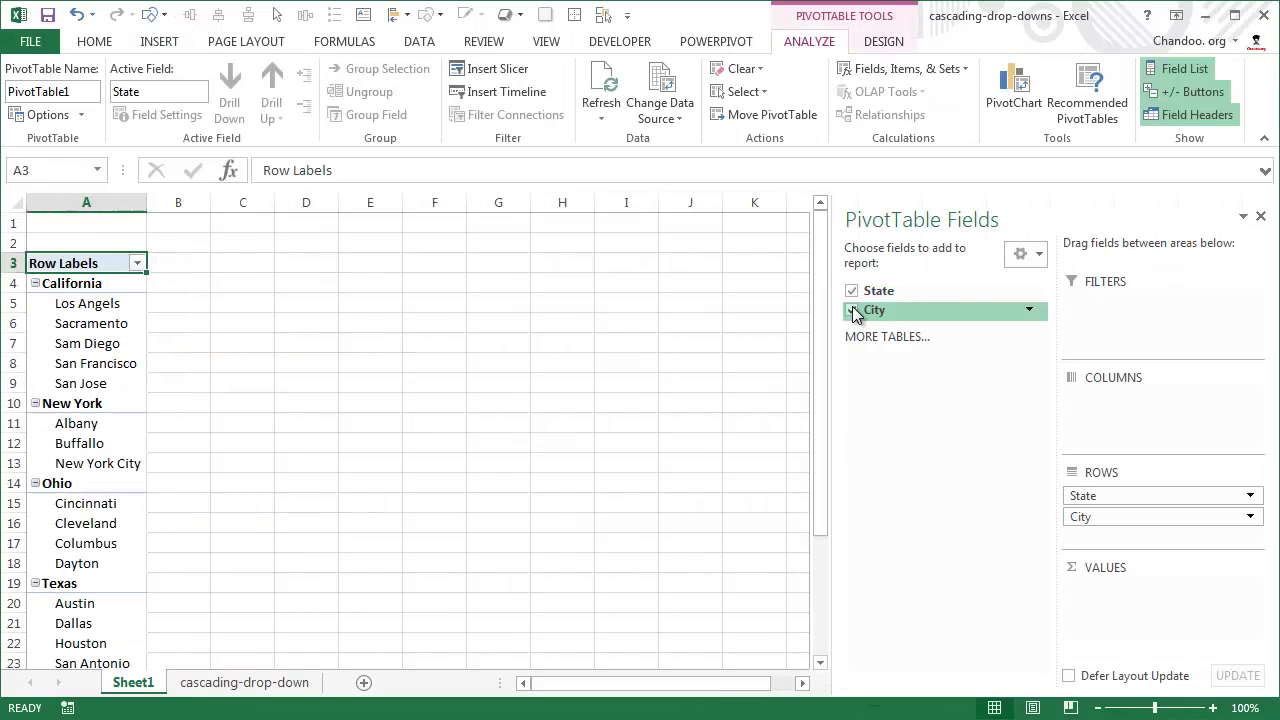
click(852, 310)
click(860, 291)
- Add the State and City fields of the empty PivotTable as slicers and place the two slicers side by side
right_click(912, 291)
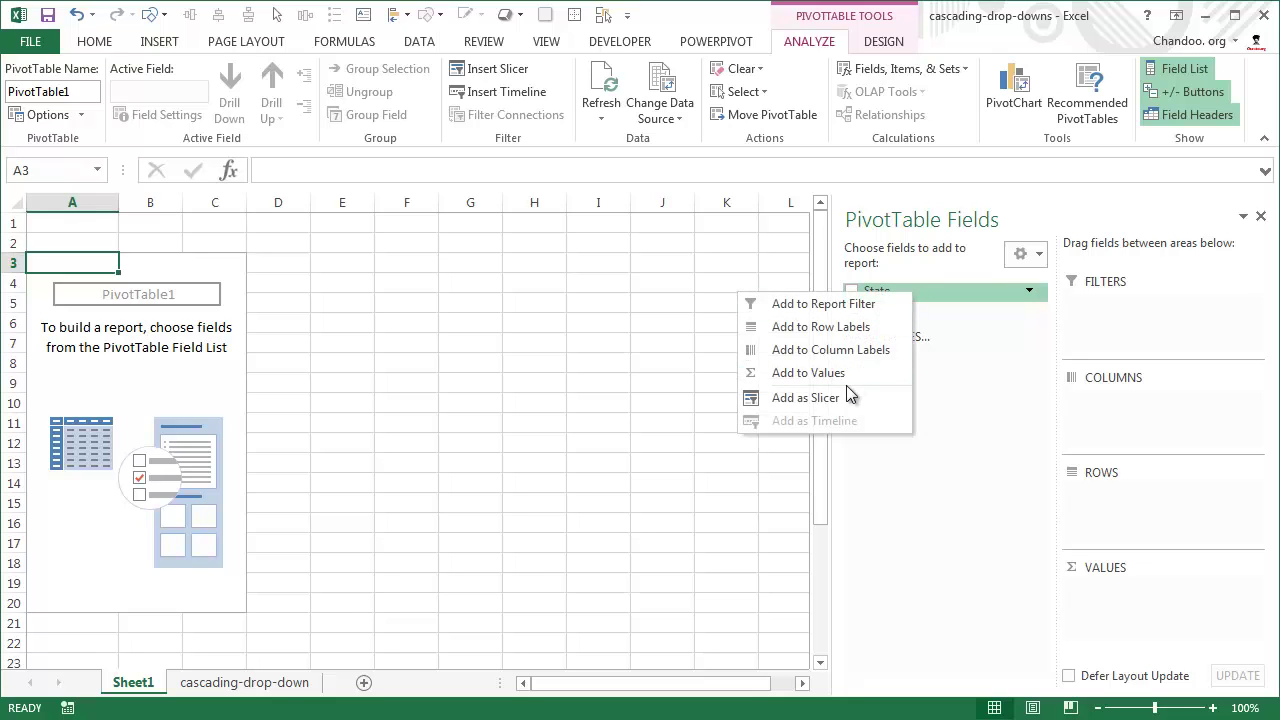
click(848, 398)
right_click(888, 310)
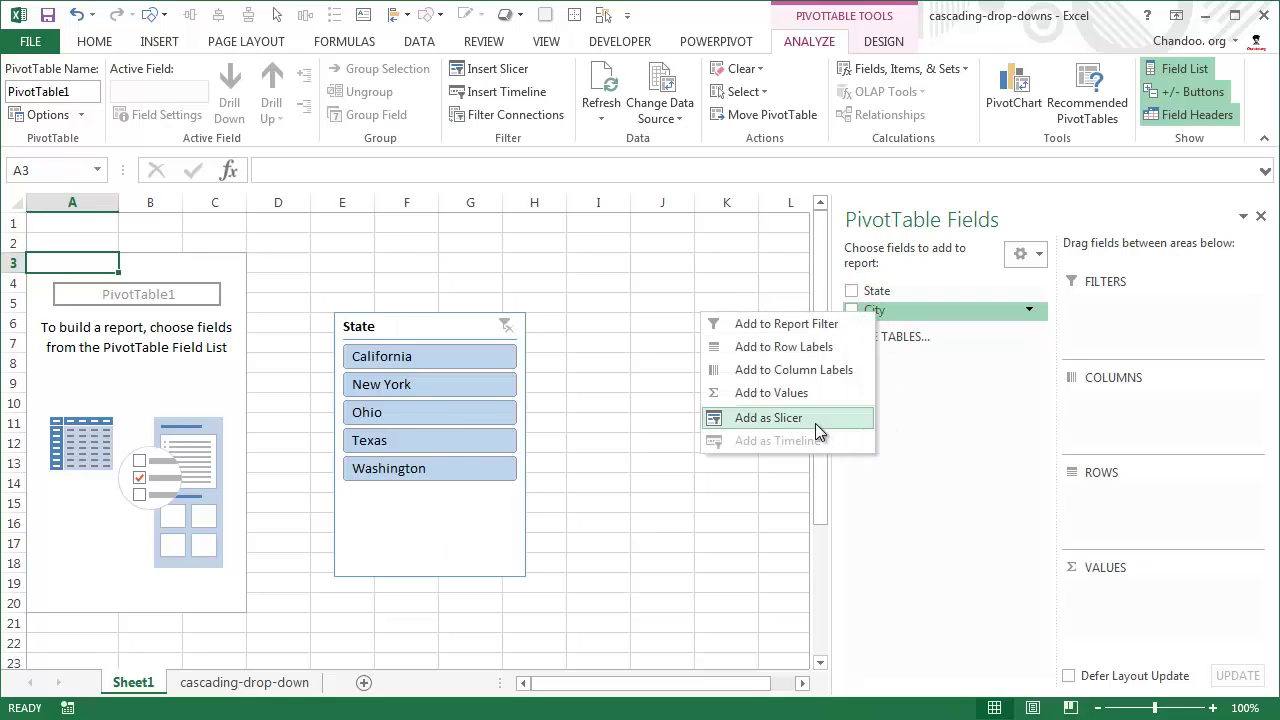
click(815, 423)
drag(388, 332, 603, 330)
click(470, 328)
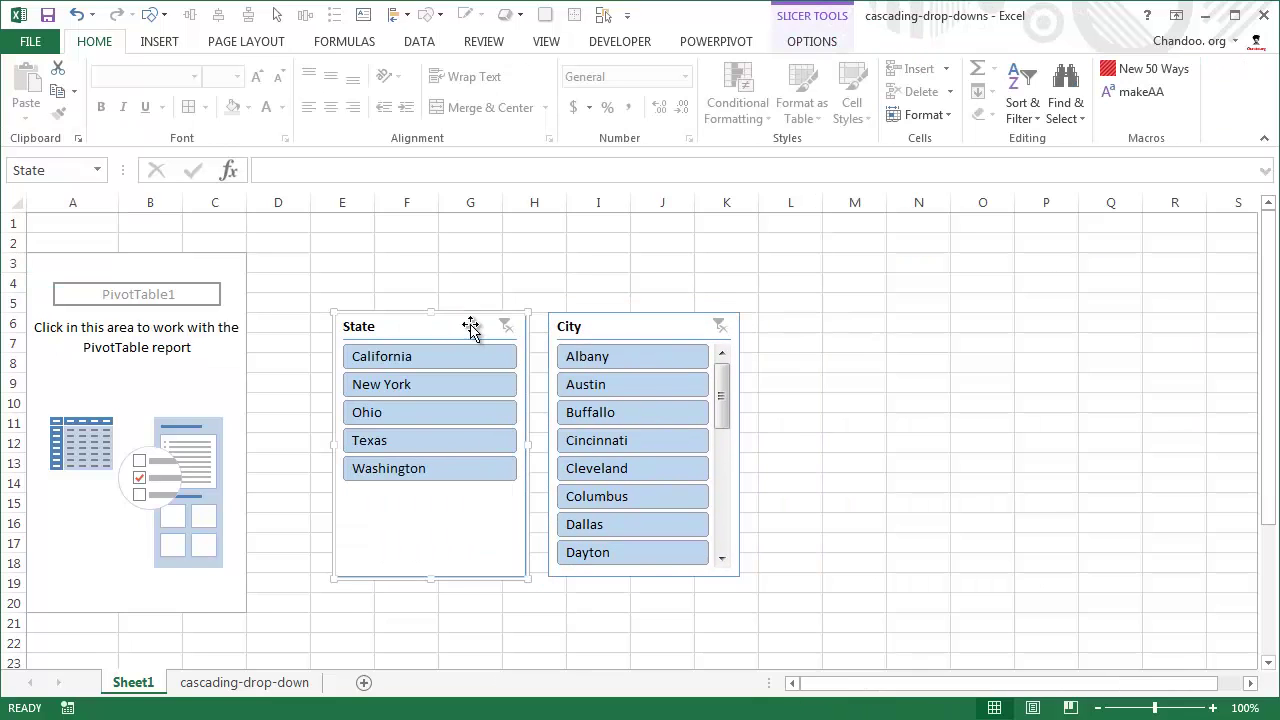
- Arrange the City slicer's buttons in 3 columns and enlarge it to about 4.85" wide and 2.83" high
click(606, 329)
click(830, 42)
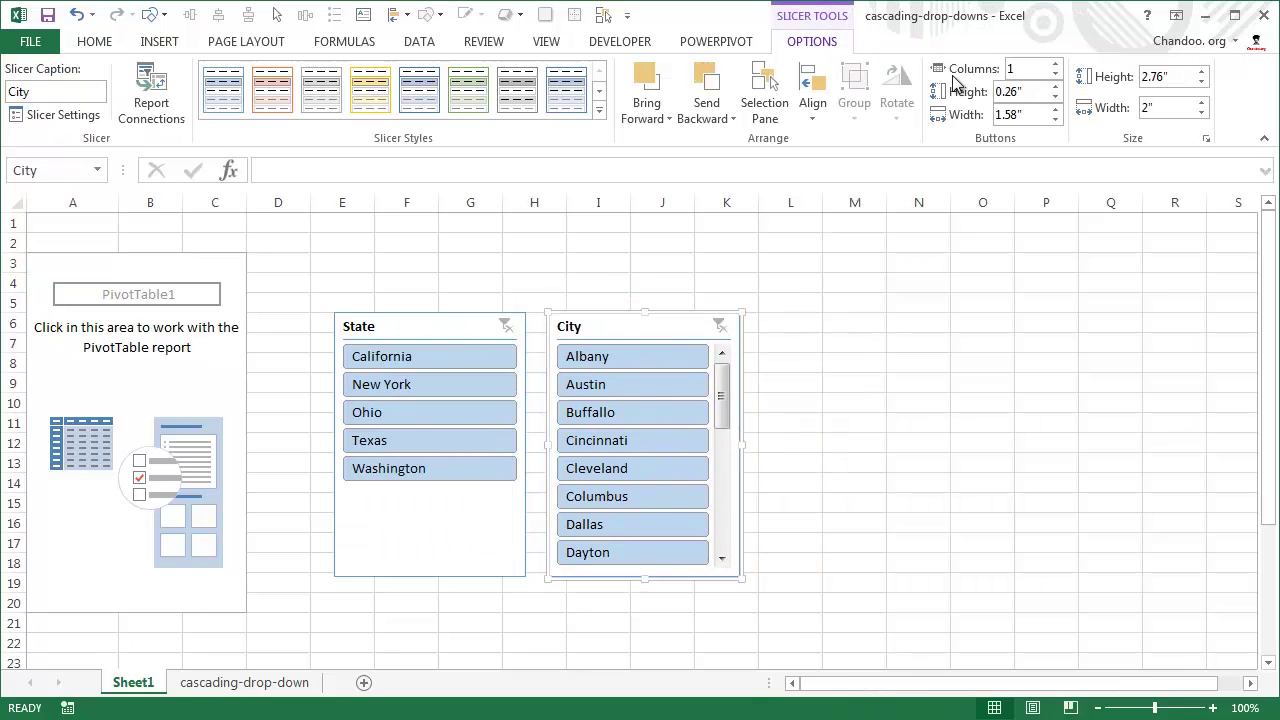
click(1055, 64)
click(1055, 64)
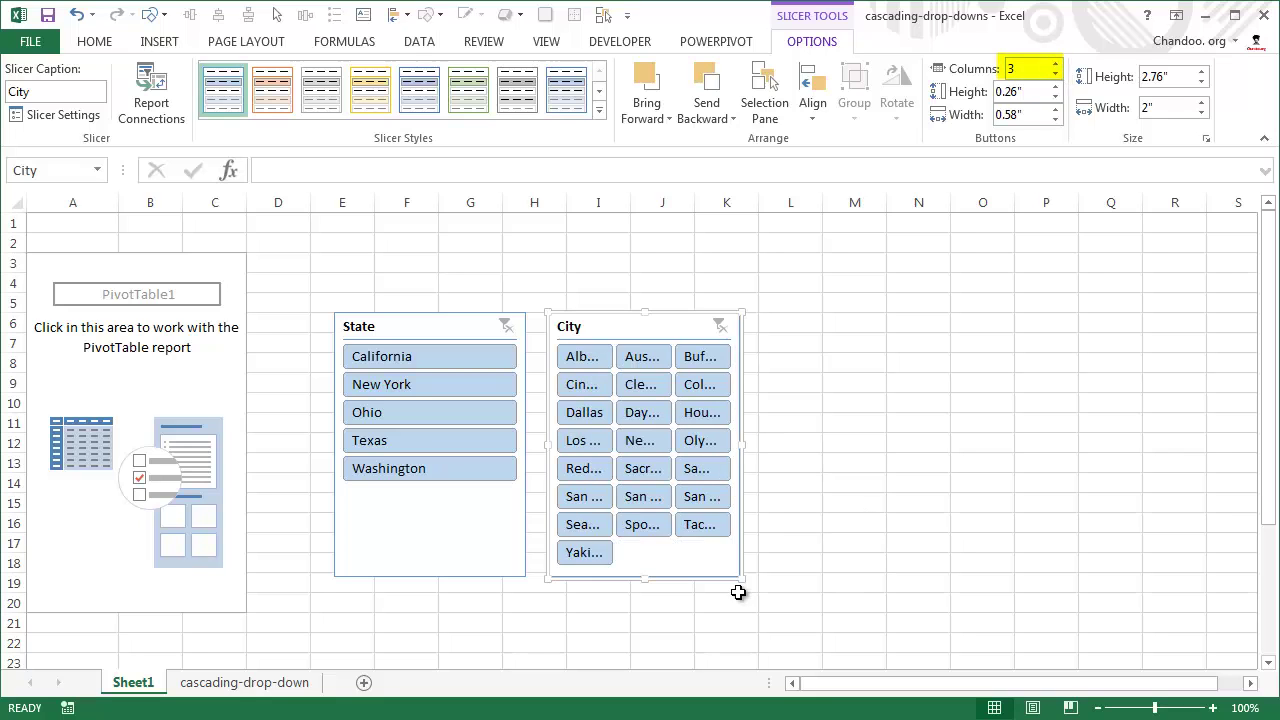
drag(741, 577, 1011, 580)
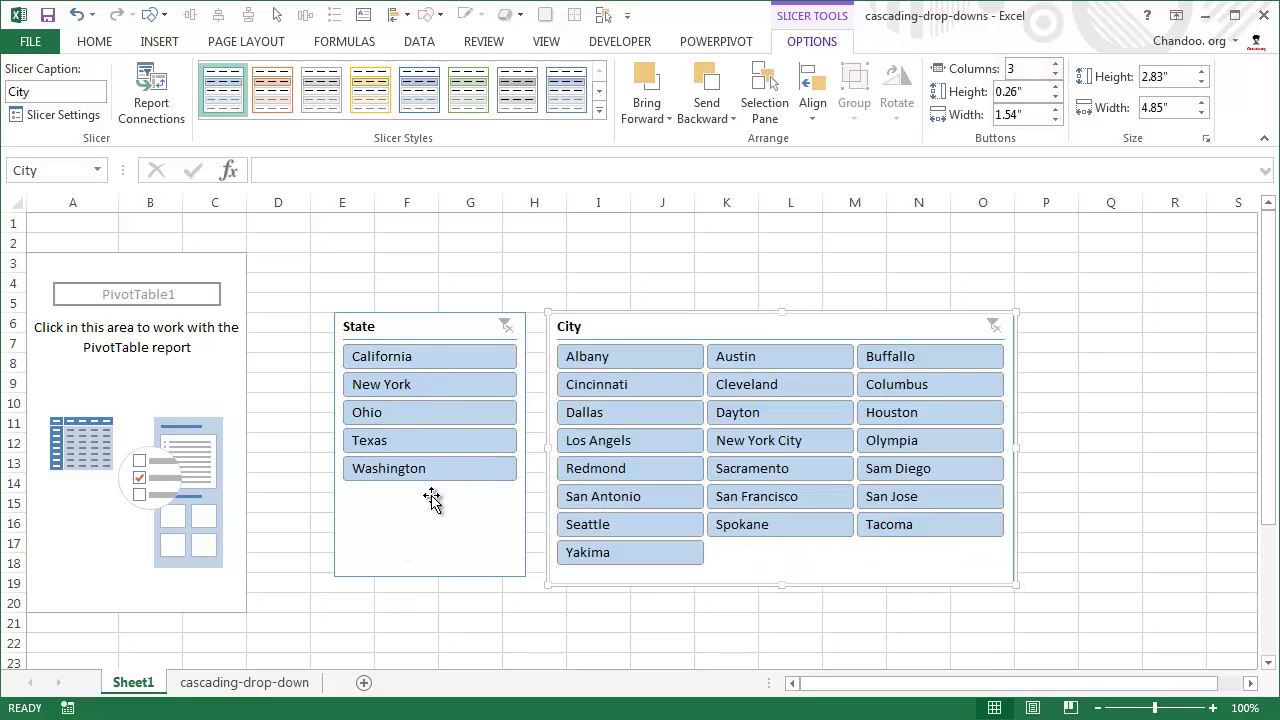
- Filter the State slicer to Ohio and set the City slicer to hide items with no data
click(370, 412)
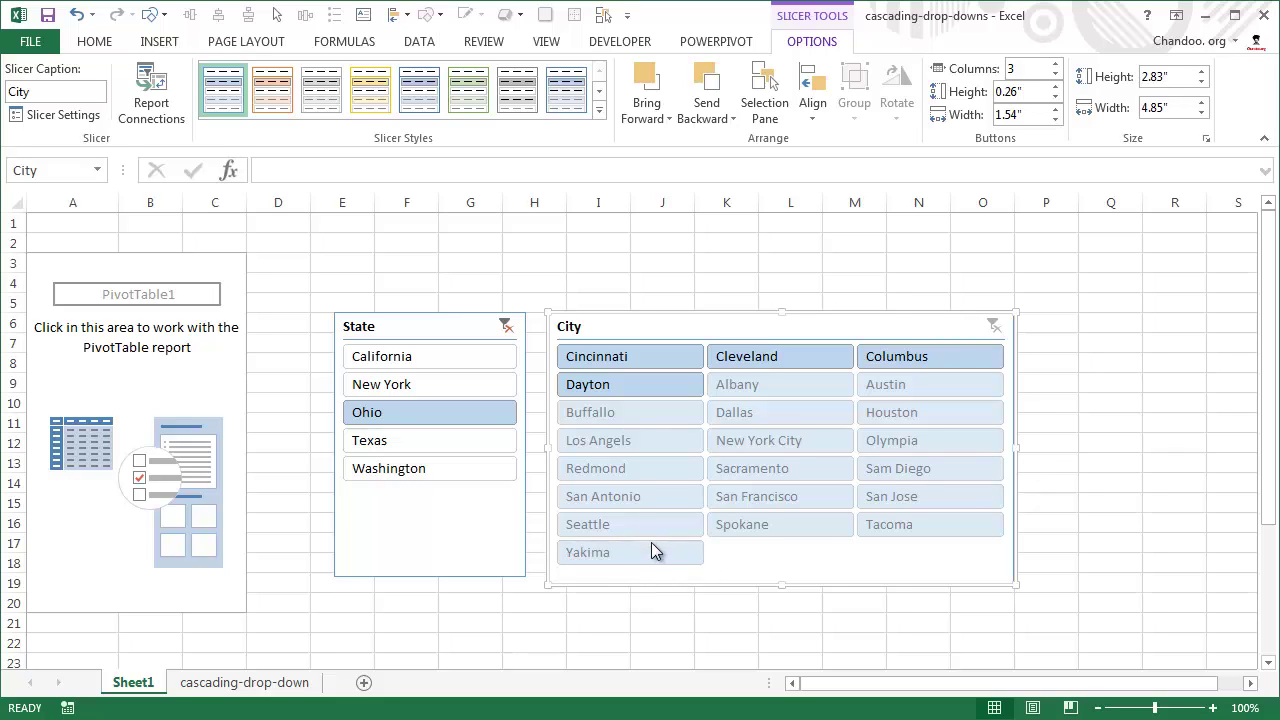
right_click(647, 333)
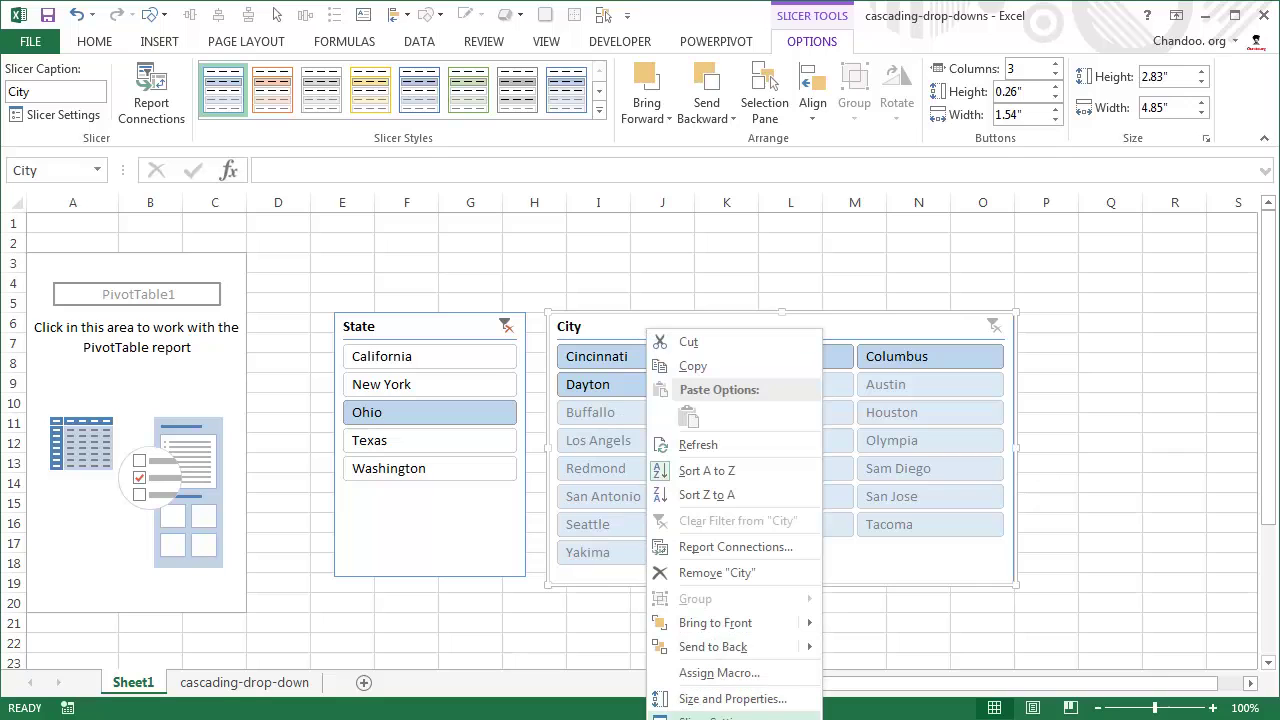
right_click(612, 322)
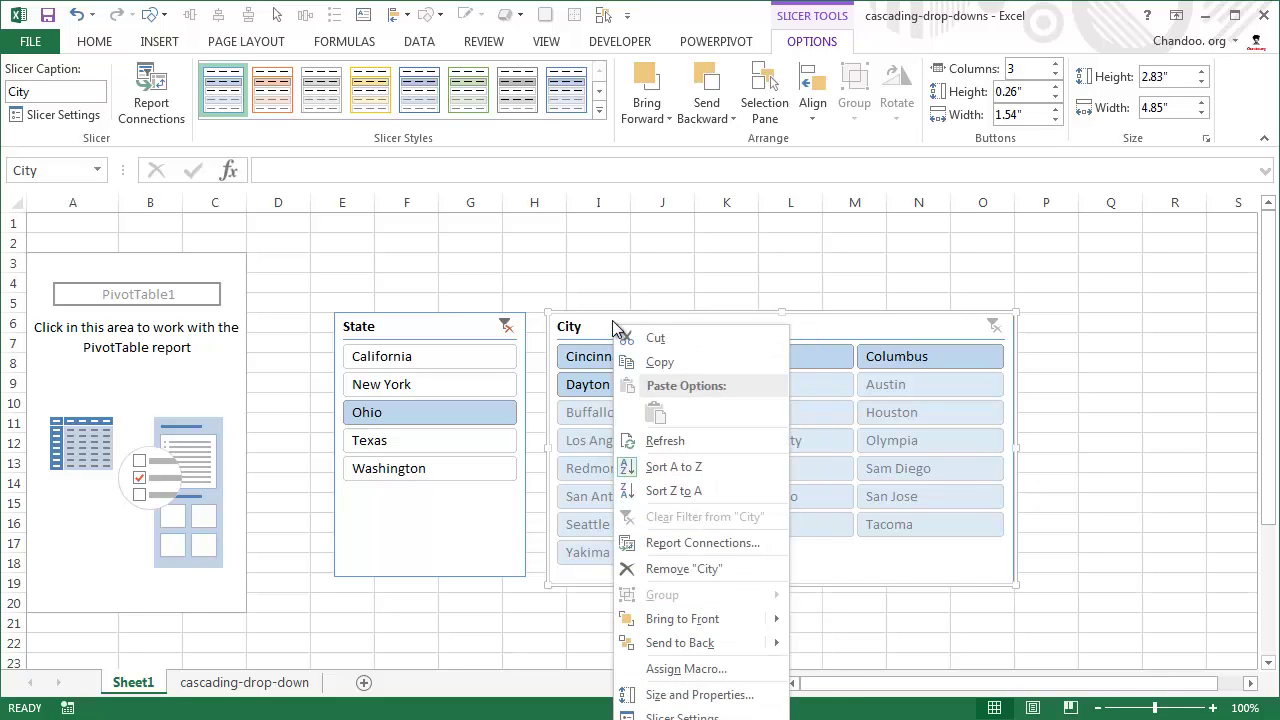
click(682, 716)
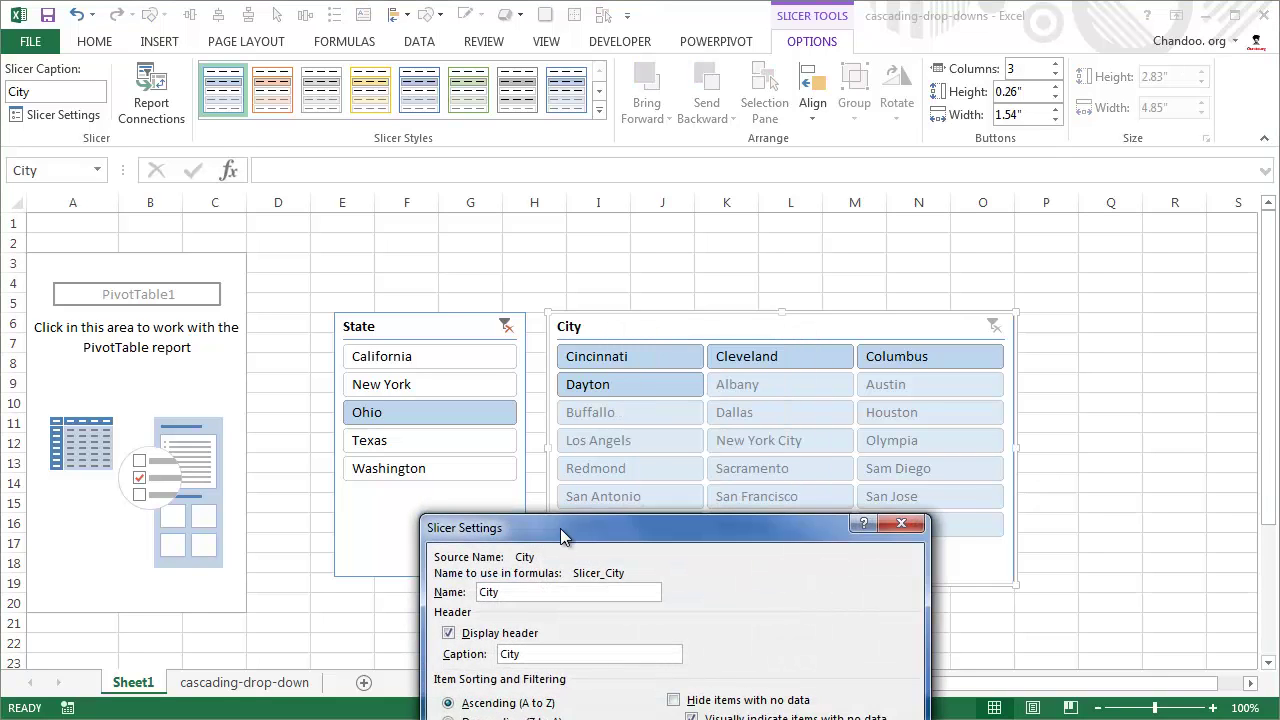
drag(566, 531, 500, 272)
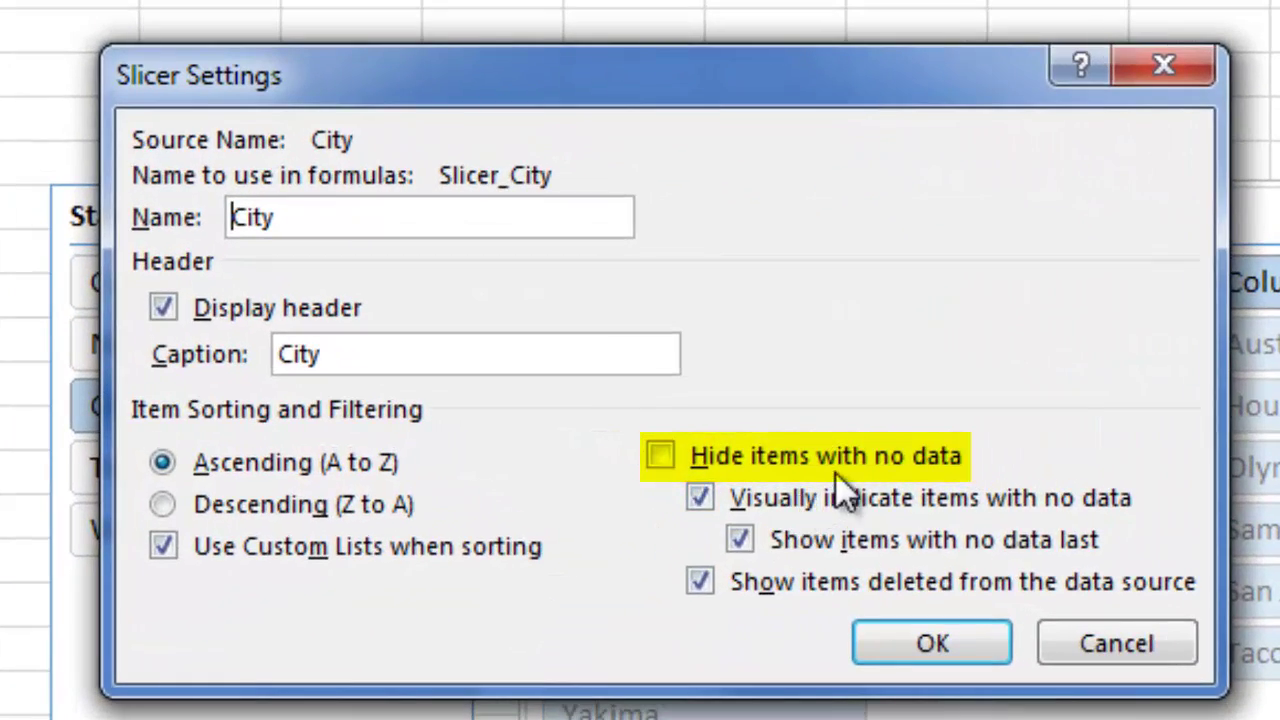
click(685, 440)
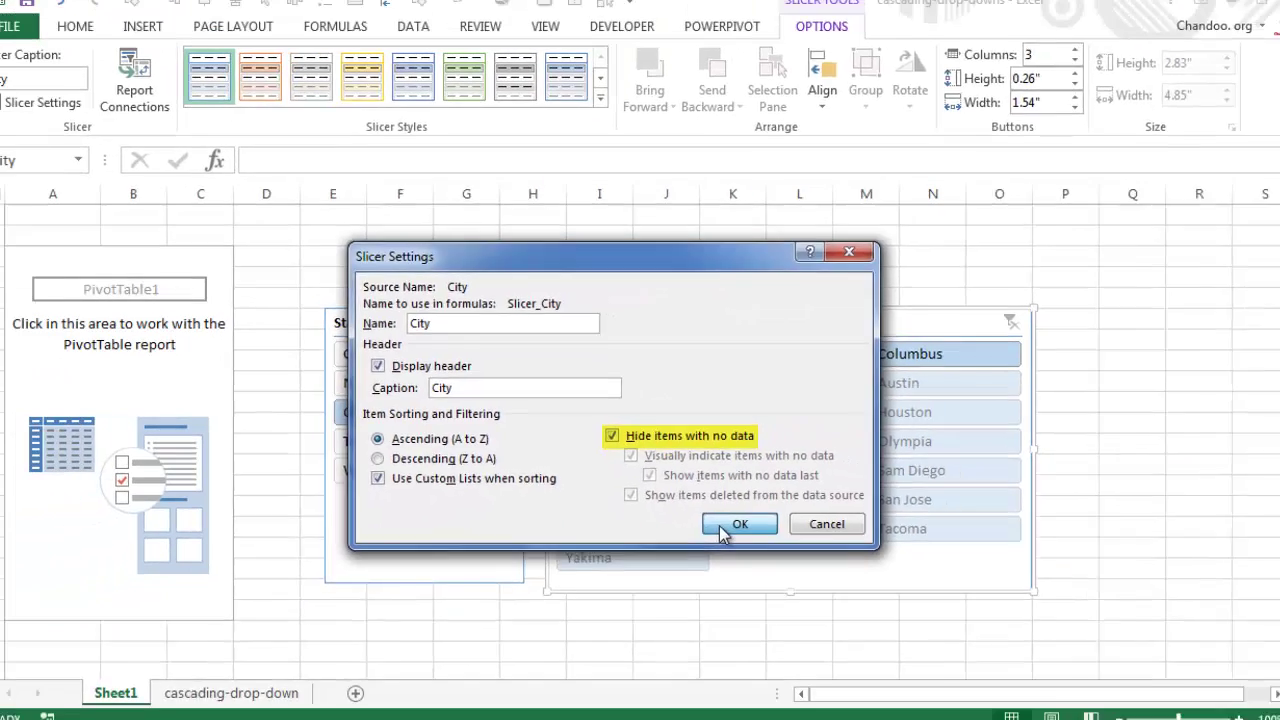
click(932, 643)
- Shrink the City slicer to about 3.87" by 1.75" and filter the State slicer by Texas, New York, Washington and finally California
drag(1014, 582, 919, 482)
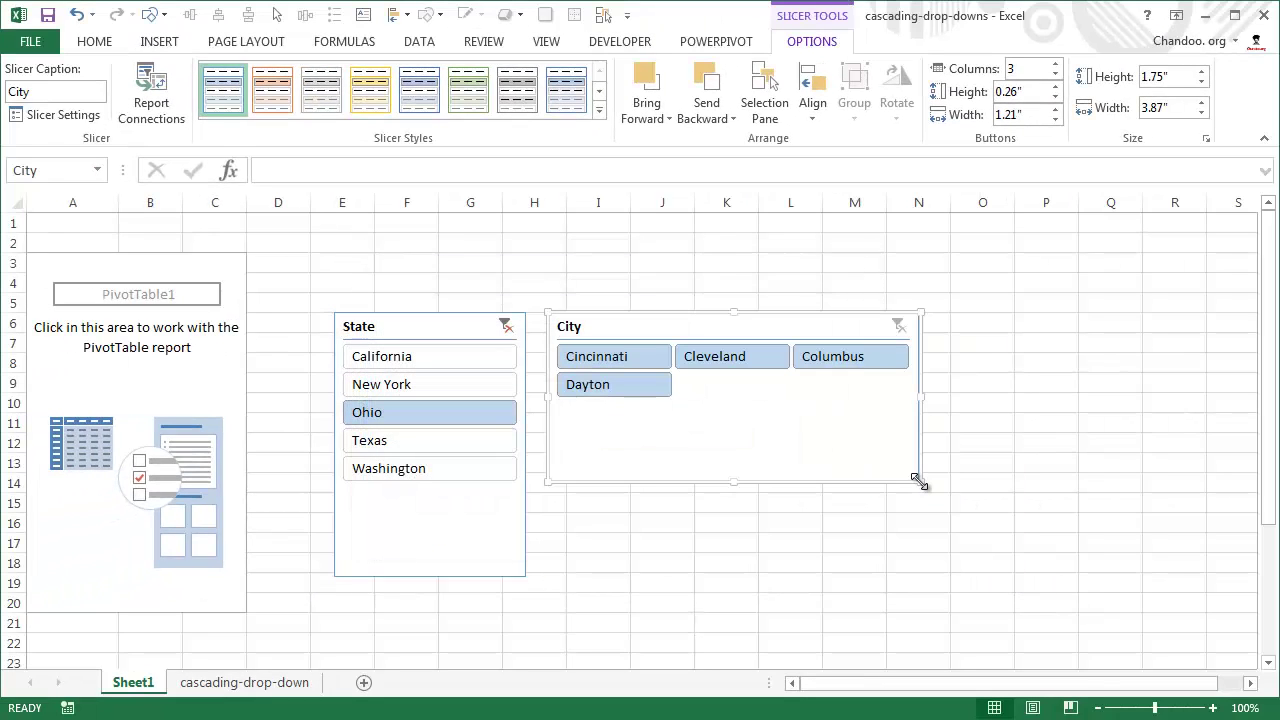
click(423, 440)
click(406, 386)
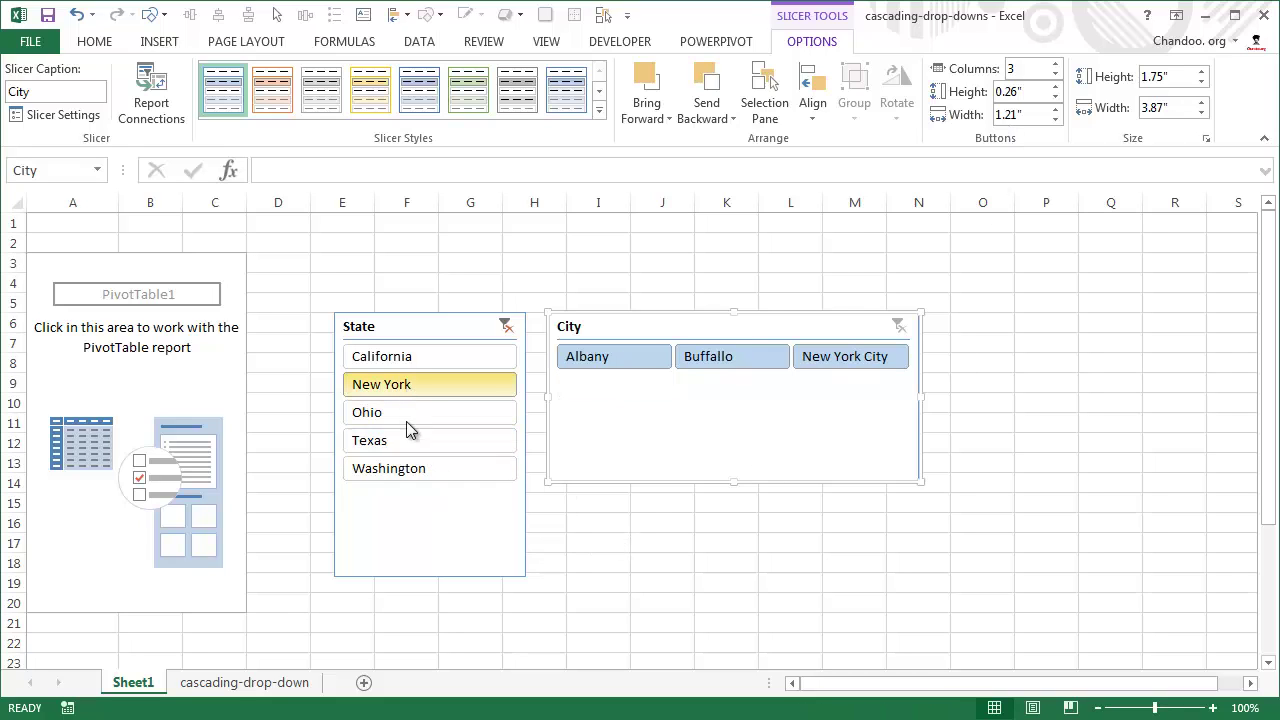
click(395, 472)
click(398, 362)
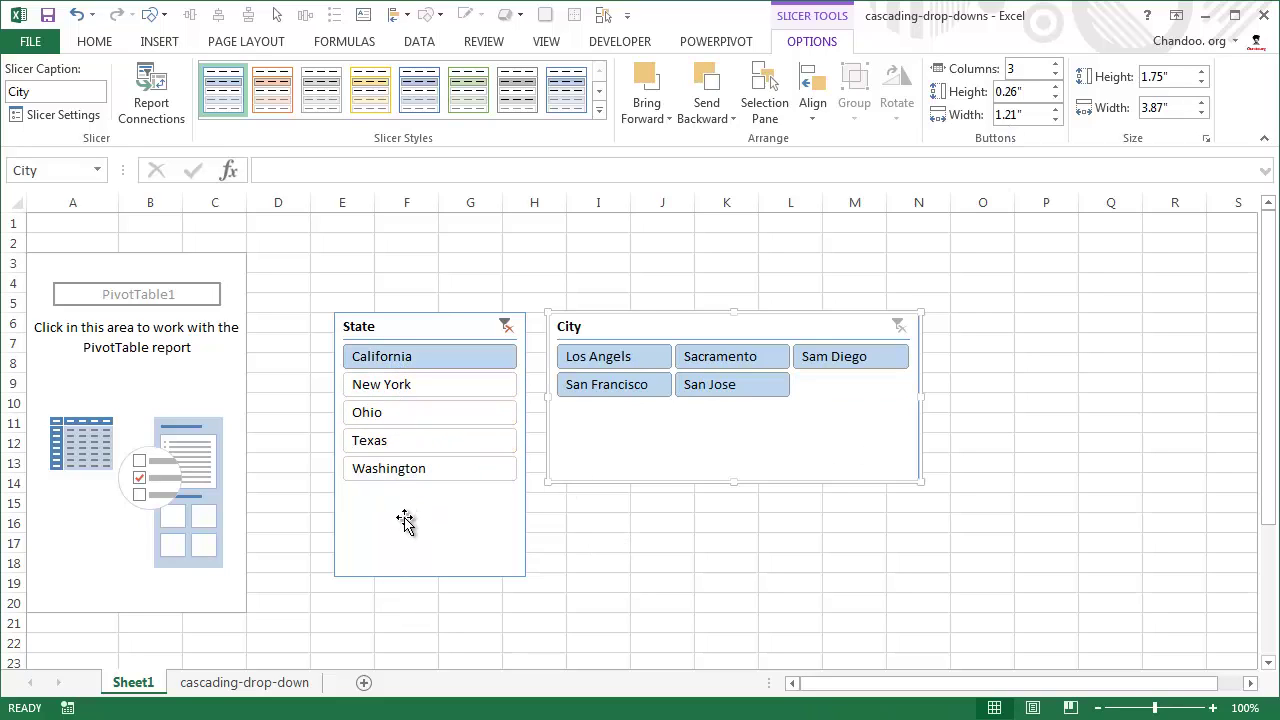
- Shrink the State slicer to about 1.93" high and filter the City slicer to San Francisco
click(440, 566)
drag(433, 578, 438, 500)
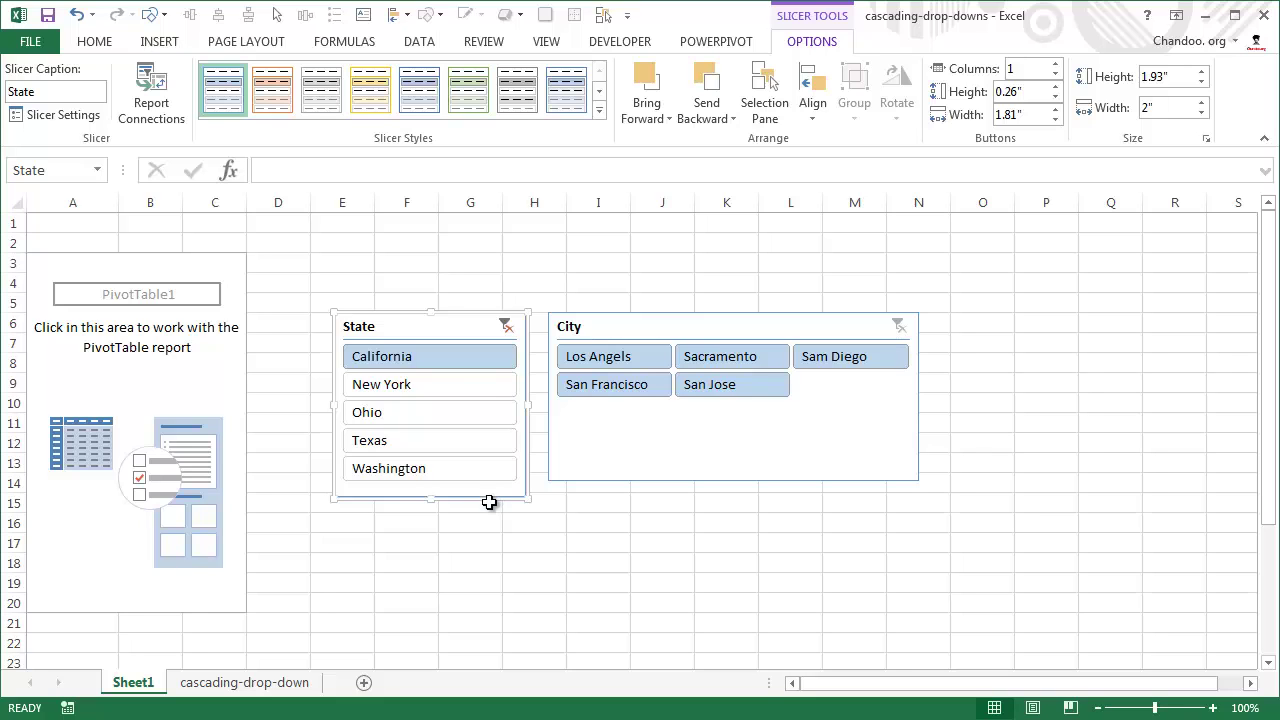
click(607, 390)
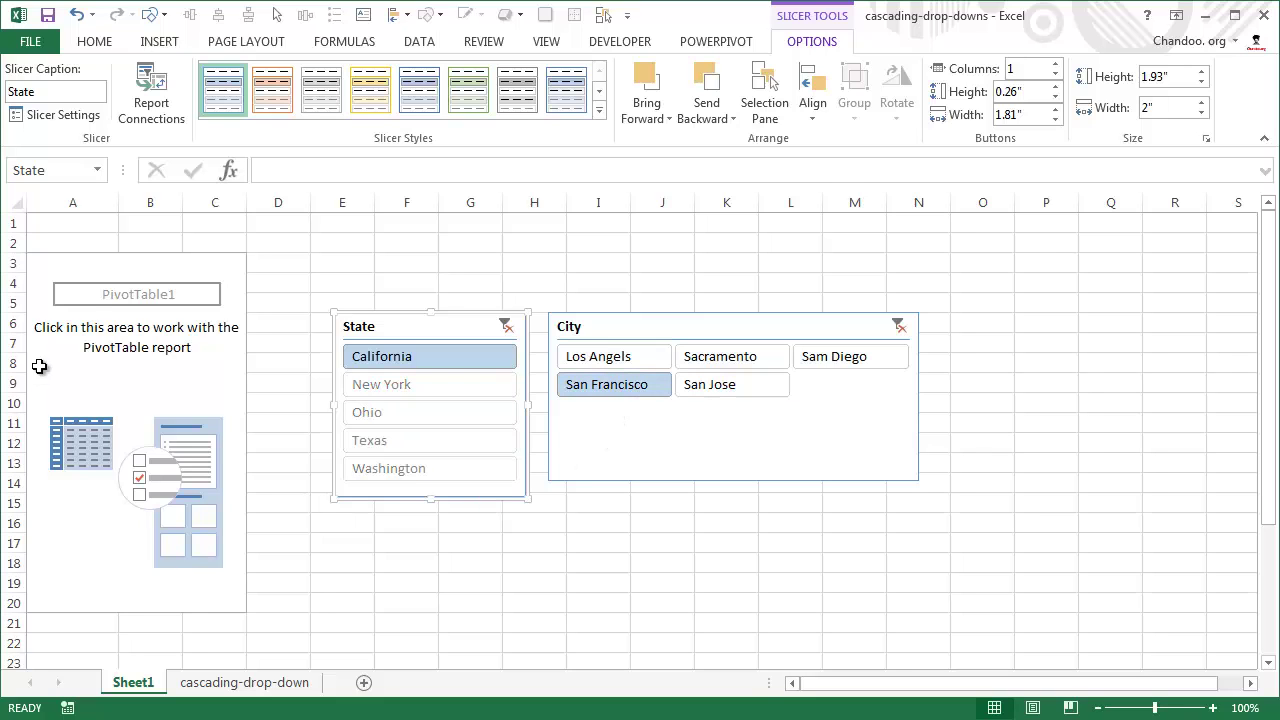
- Add the State and City fields to the rows area of the empty PivotTable
click(95, 297)
click(851, 290)
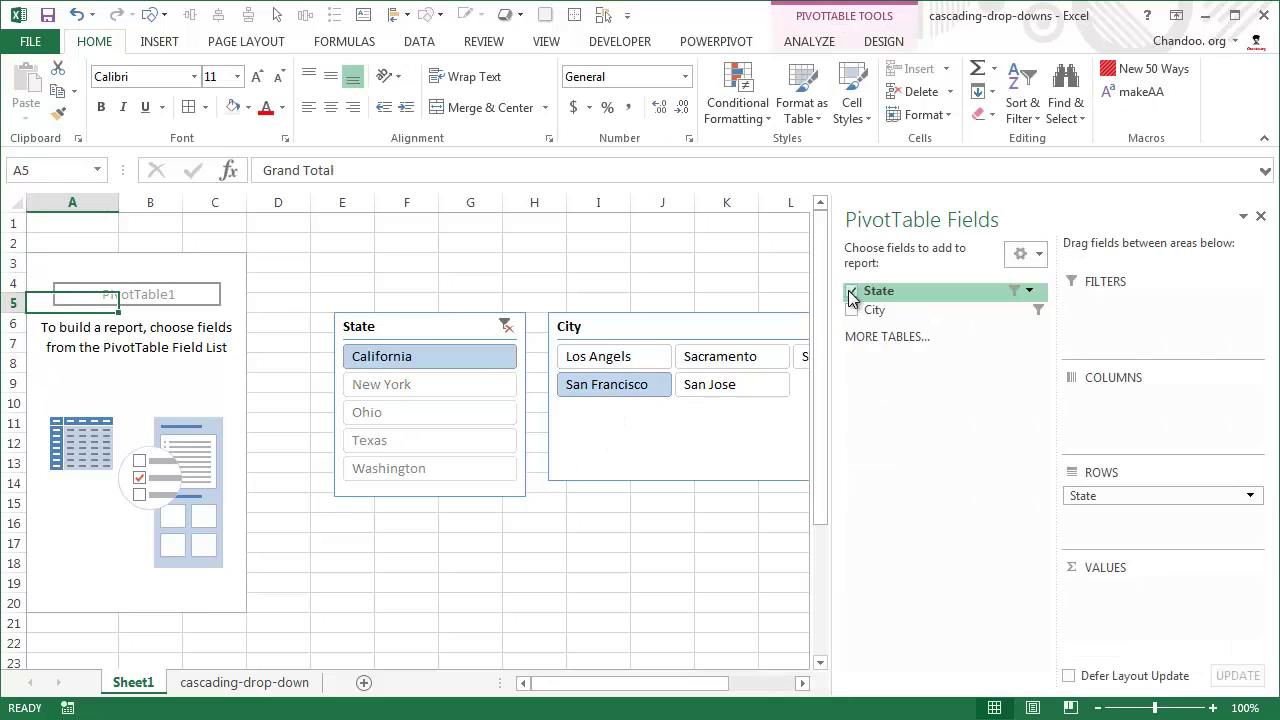
click(853, 310)
drag(1080, 517, 1142, 517)
- Show the PivotTable report in tabular form and repeat all item labels
click(812, 41)
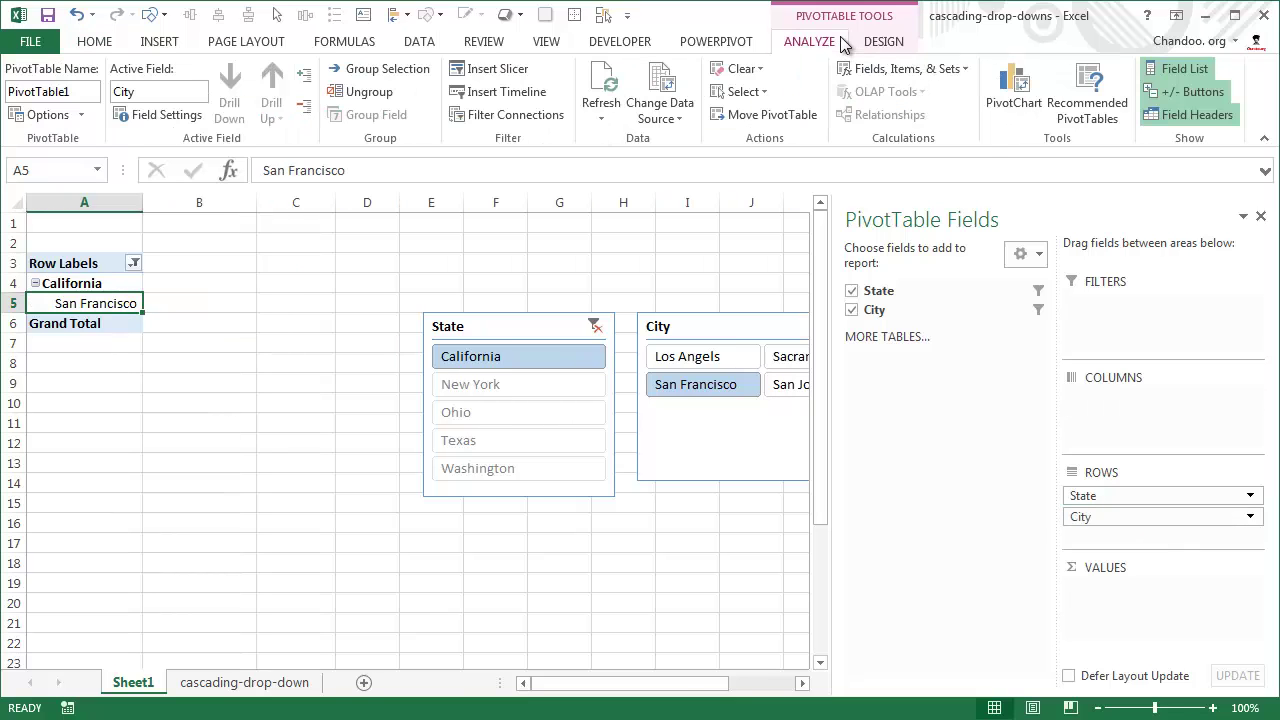
click(866, 43)
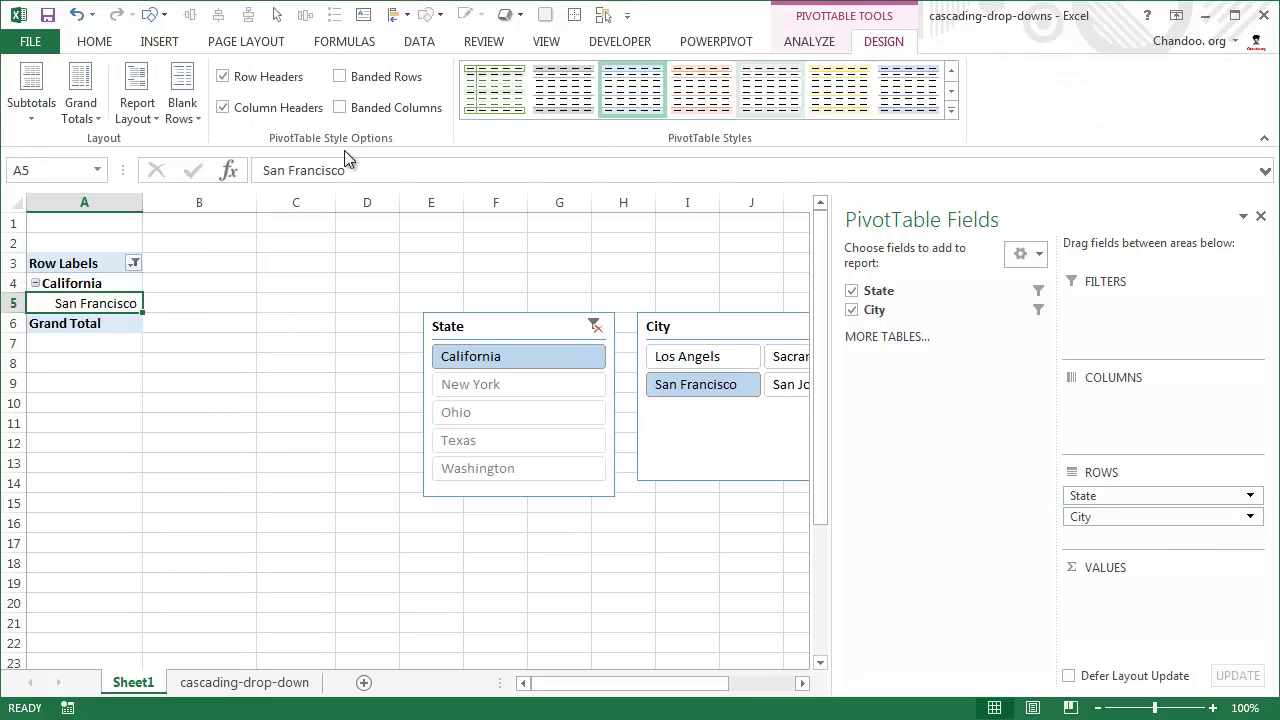
click(144, 112)
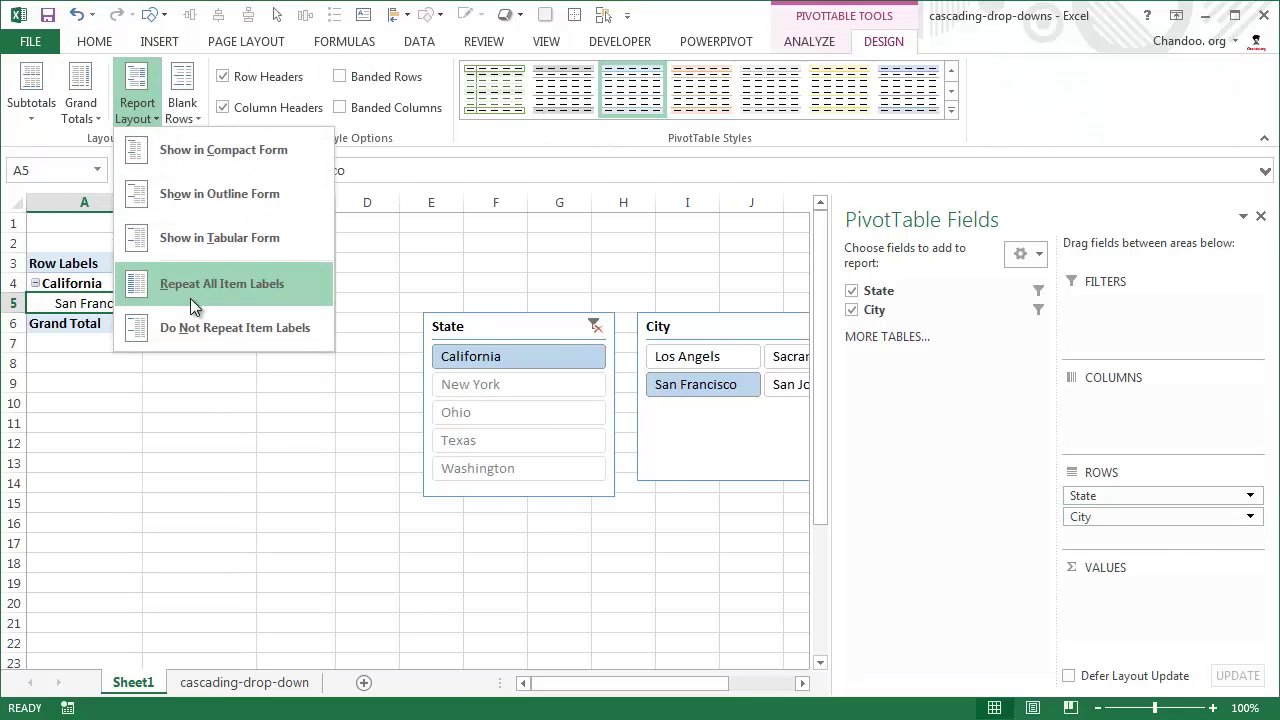
click(212, 236)
click(157, 118)
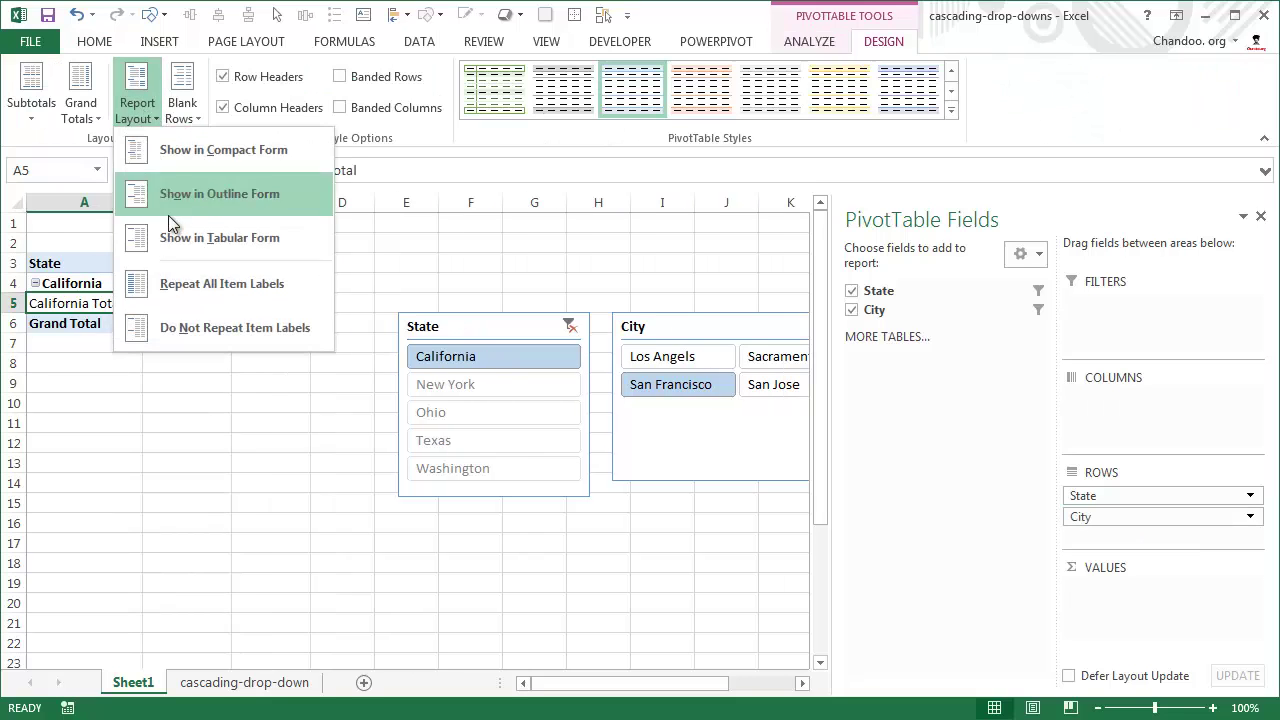
click(175, 277)
- Hide the PivotTable's subtotals and switch off grand totals for rows and columns
click(35, 112)
click(60, 150)
click(80, 100)
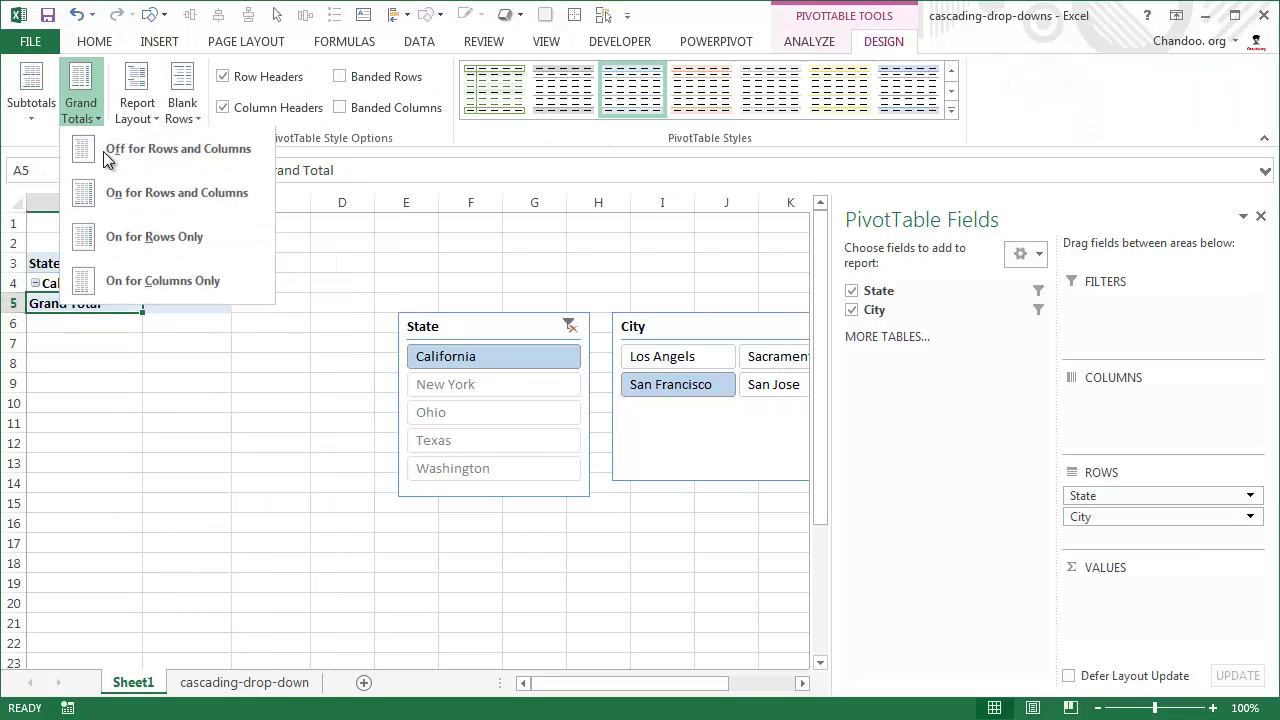
click(130, 149)
click(206, 358)
- Check the chosen state and city in PivotTable cells A4 and B4
click(106, 289)
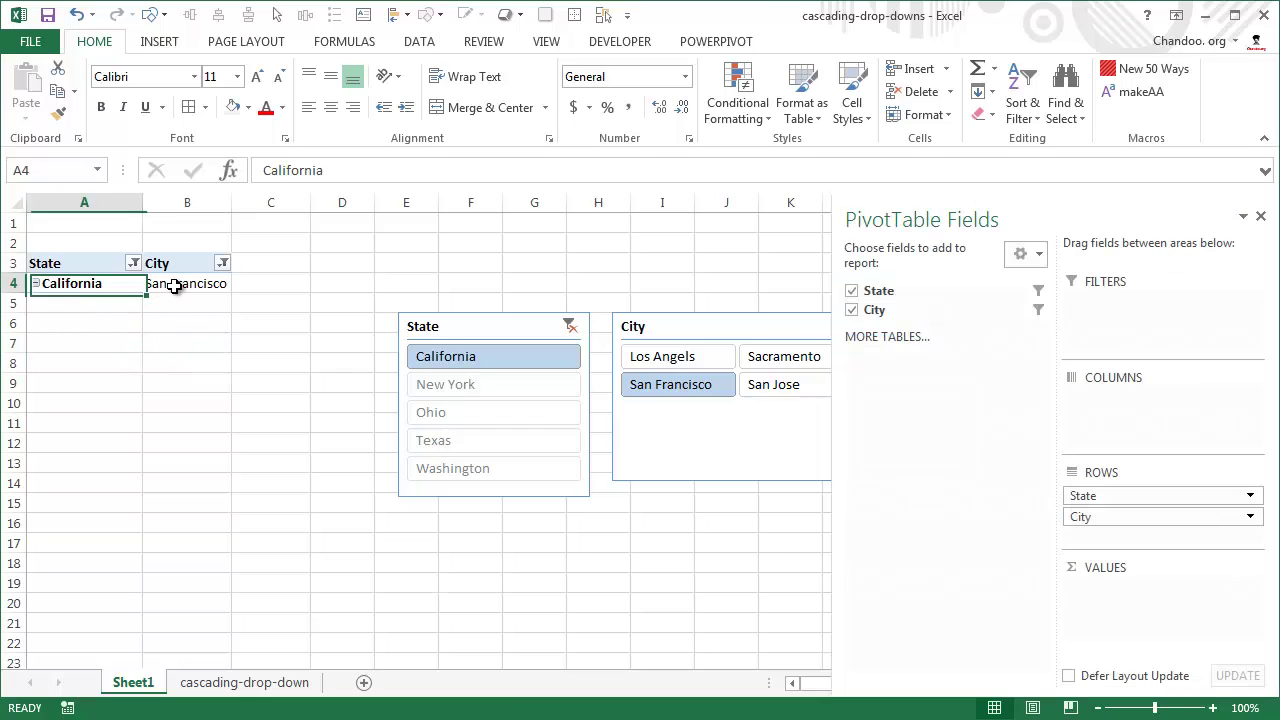
click(177, 283)
click(88, 288)
click(161, 287)
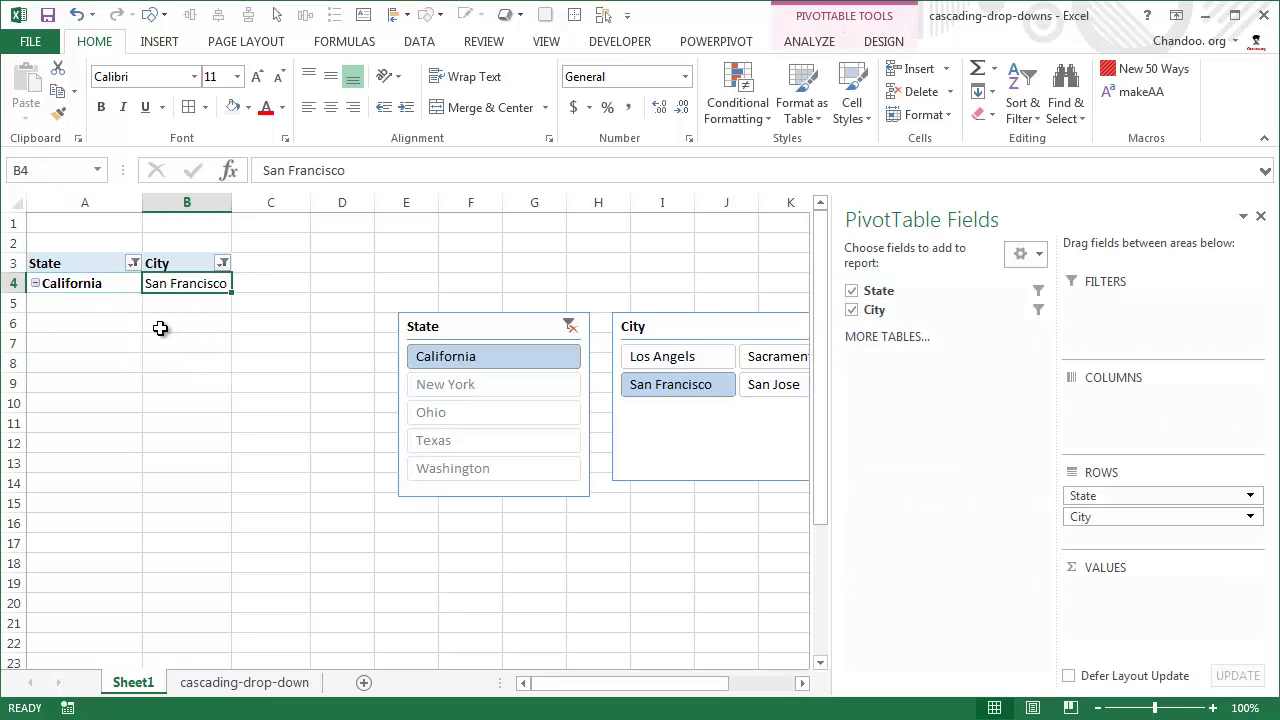
mouse_move(640, 684)
mouse_down()
mouse_move(743, 686)
mouse_move(643, 689)
mouse_up()
click(160, 454)
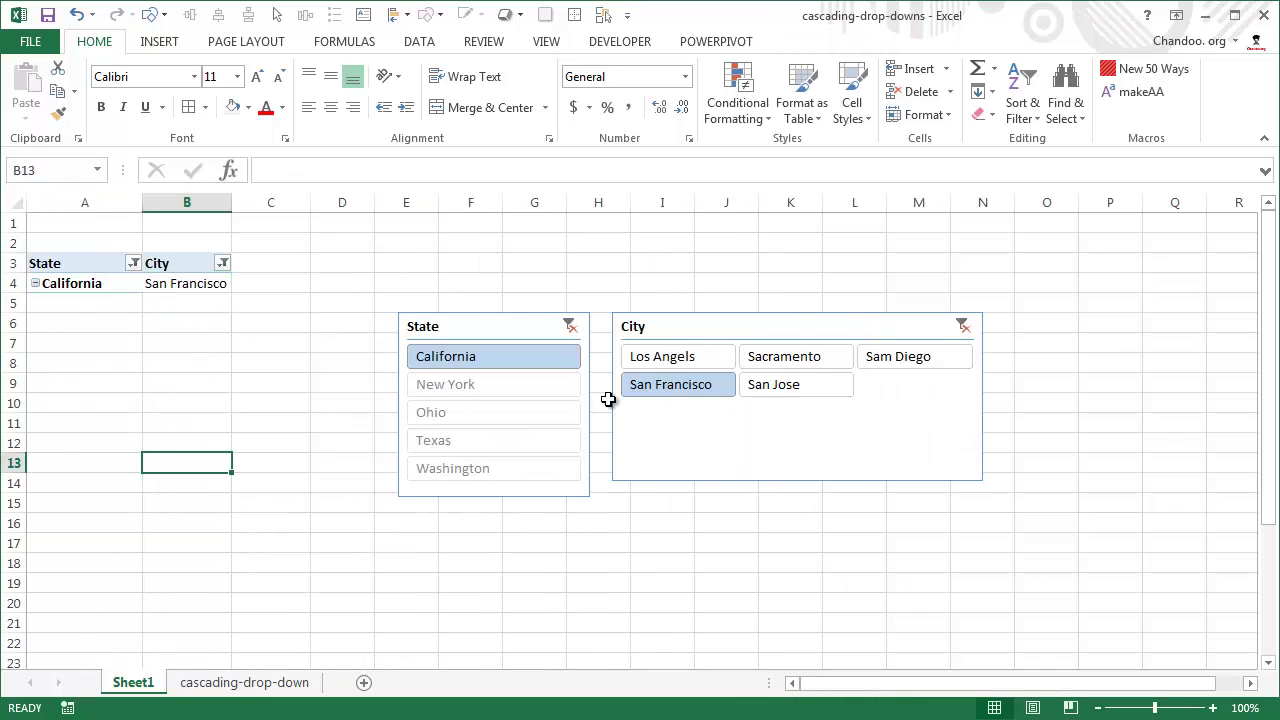
- Filter the State slicer by New York and Ohio, clear the City slicer's filter, and select California as the state
click(501, 381)
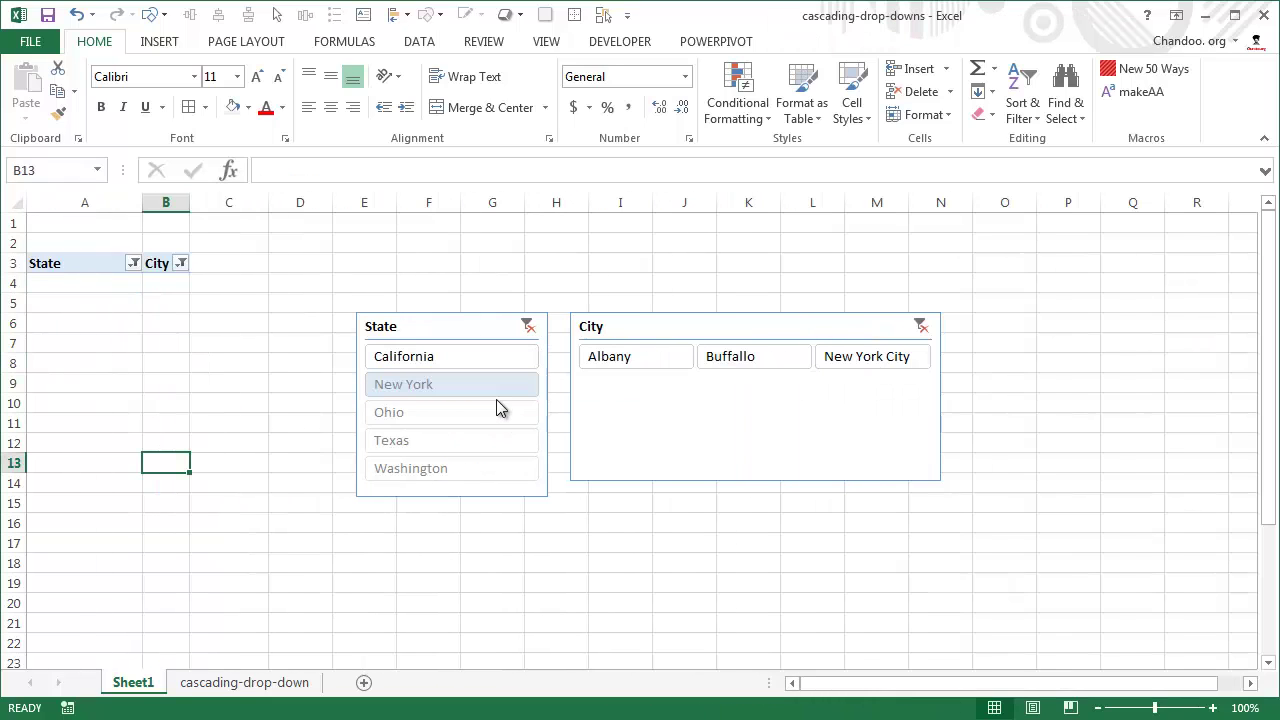
click(423, 414)
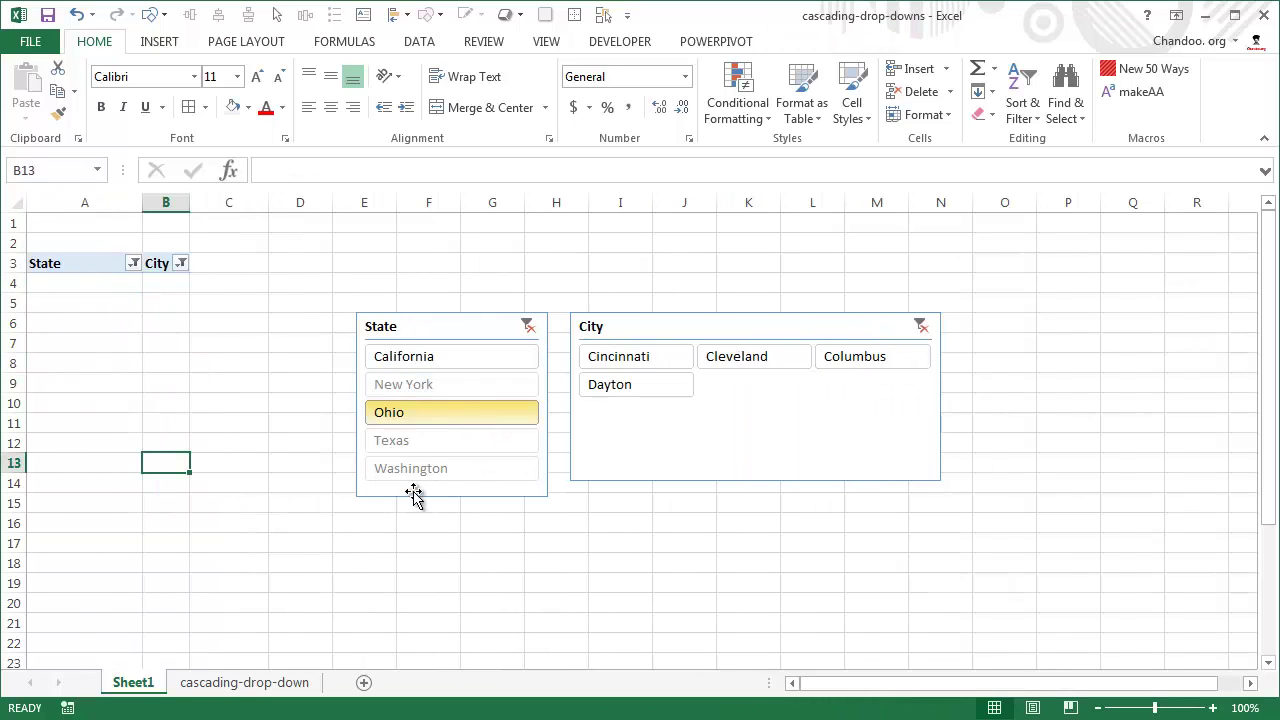
click(920, 326)
click(485, 361)
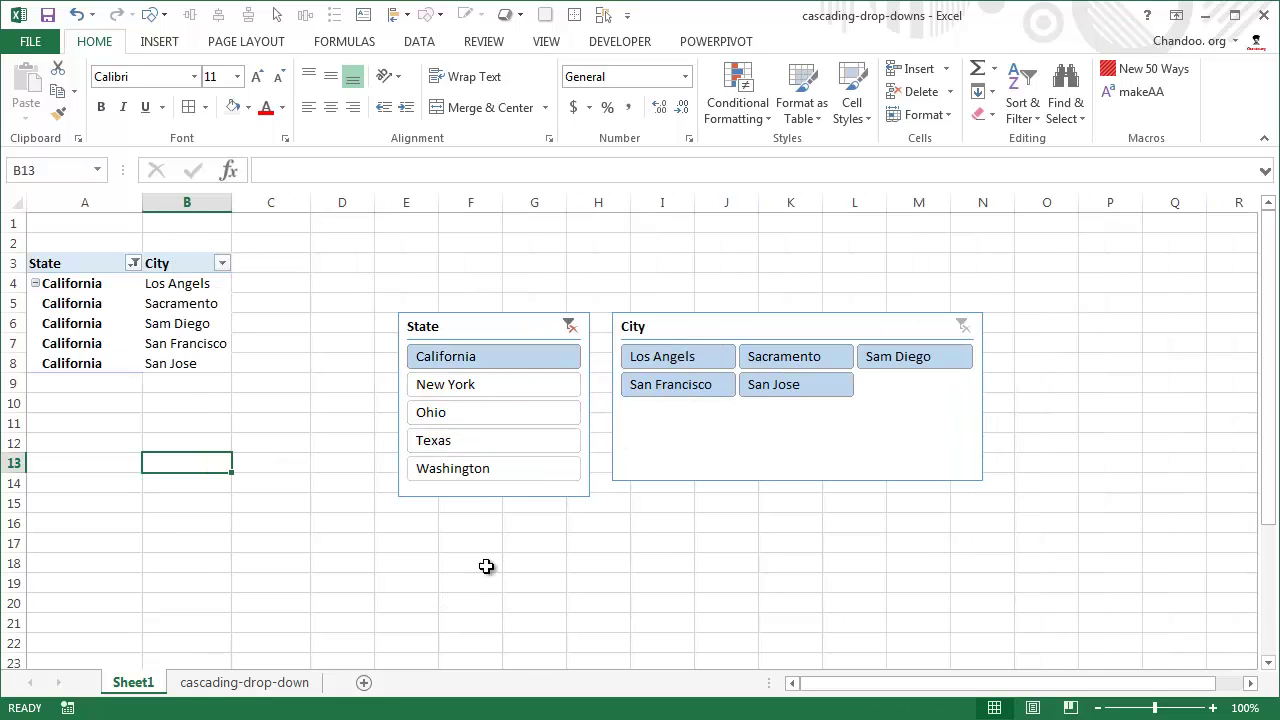
- Pick San Francisco in the City slicer, then switch the slicers to Washington and Spokane
click(692, 394)
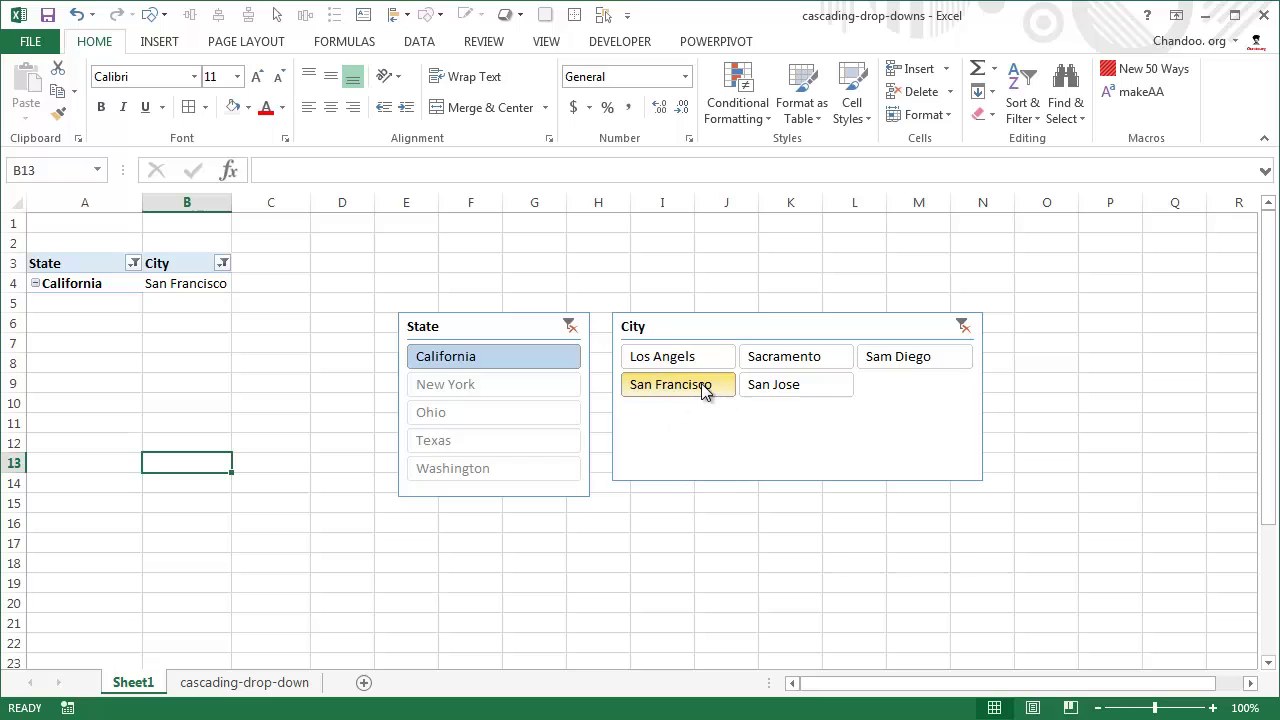
click(499, 469)
click(611, 386)
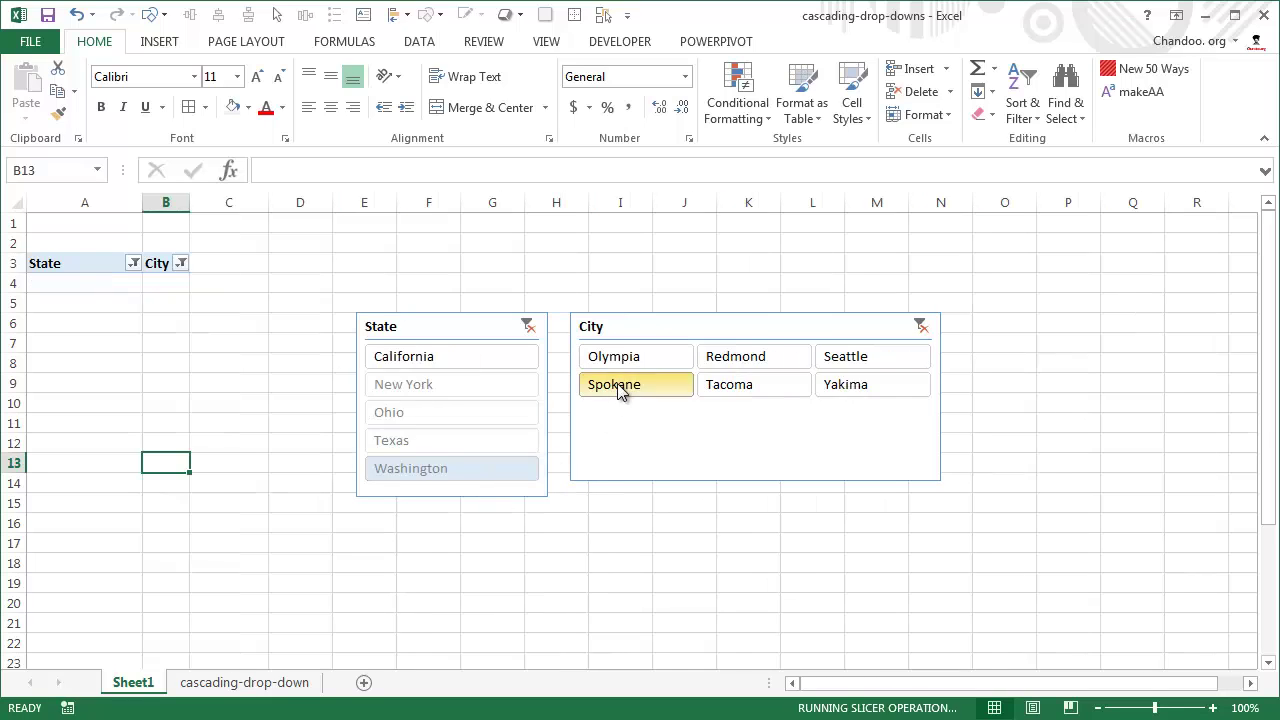
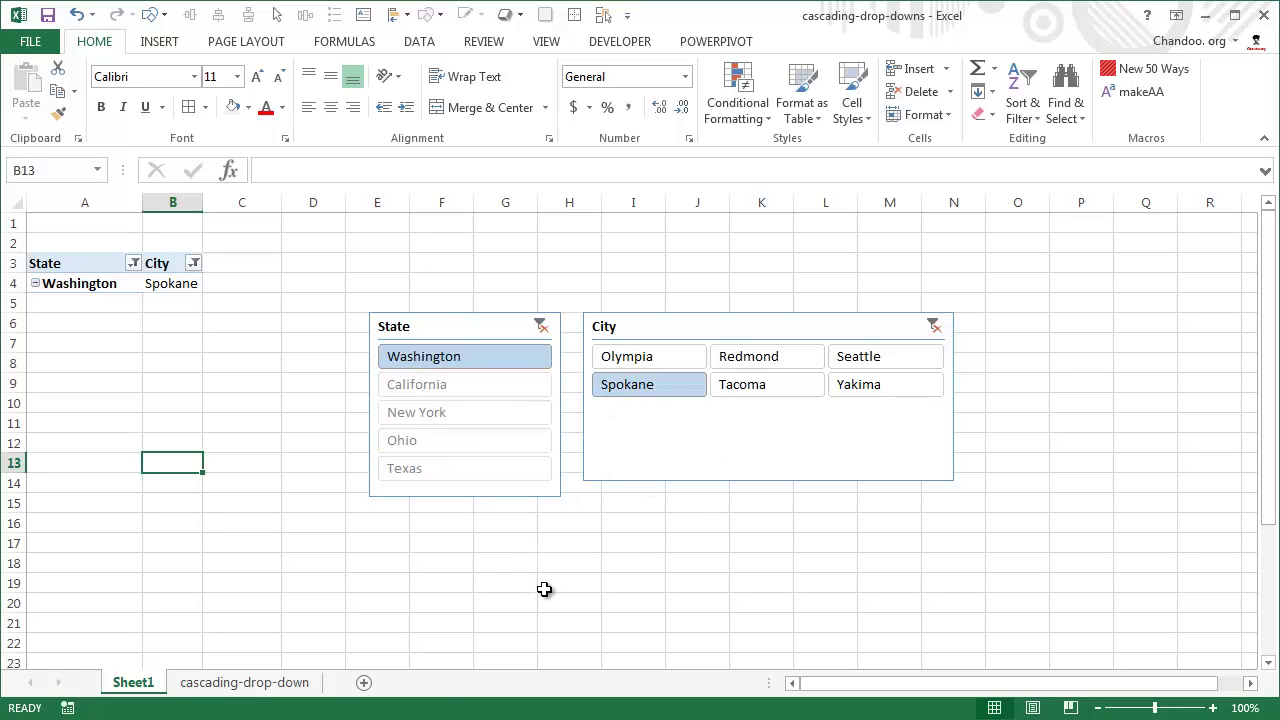
- Go to the cascading-drop-down sheet and examine the state and city selection range B4:C5
click(244, 683)
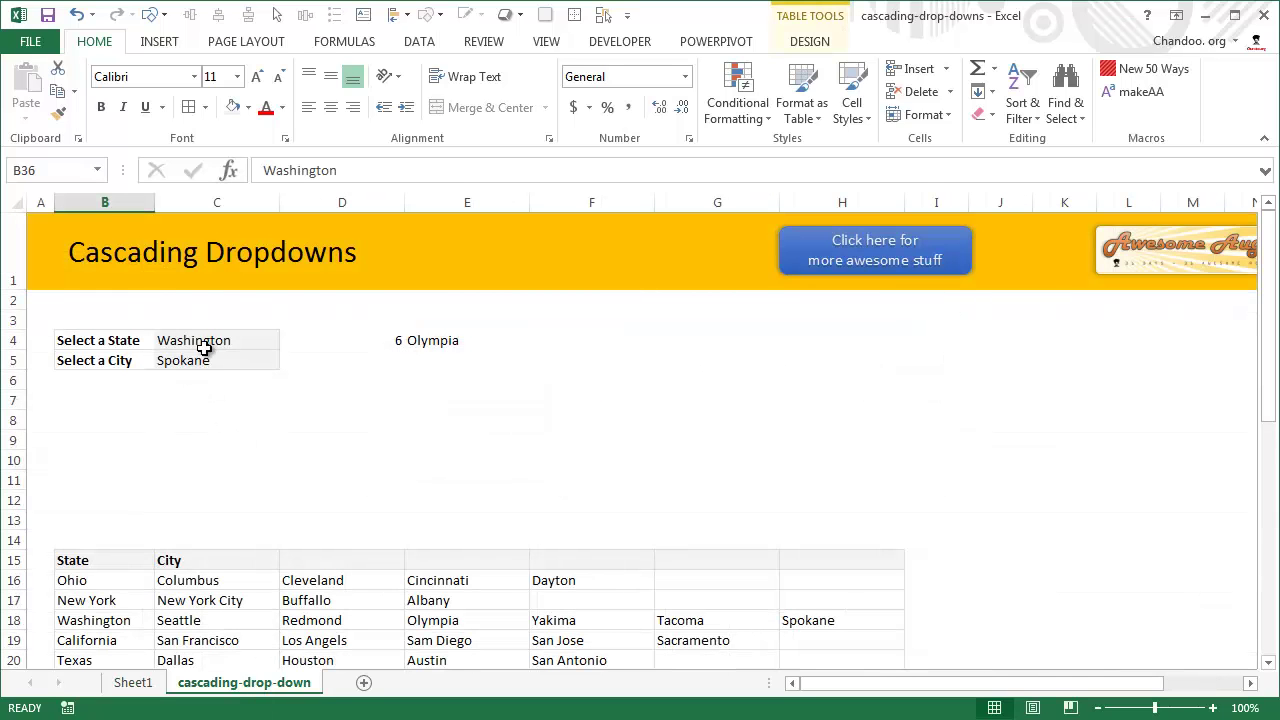
drag(57, 336, 230, 363)
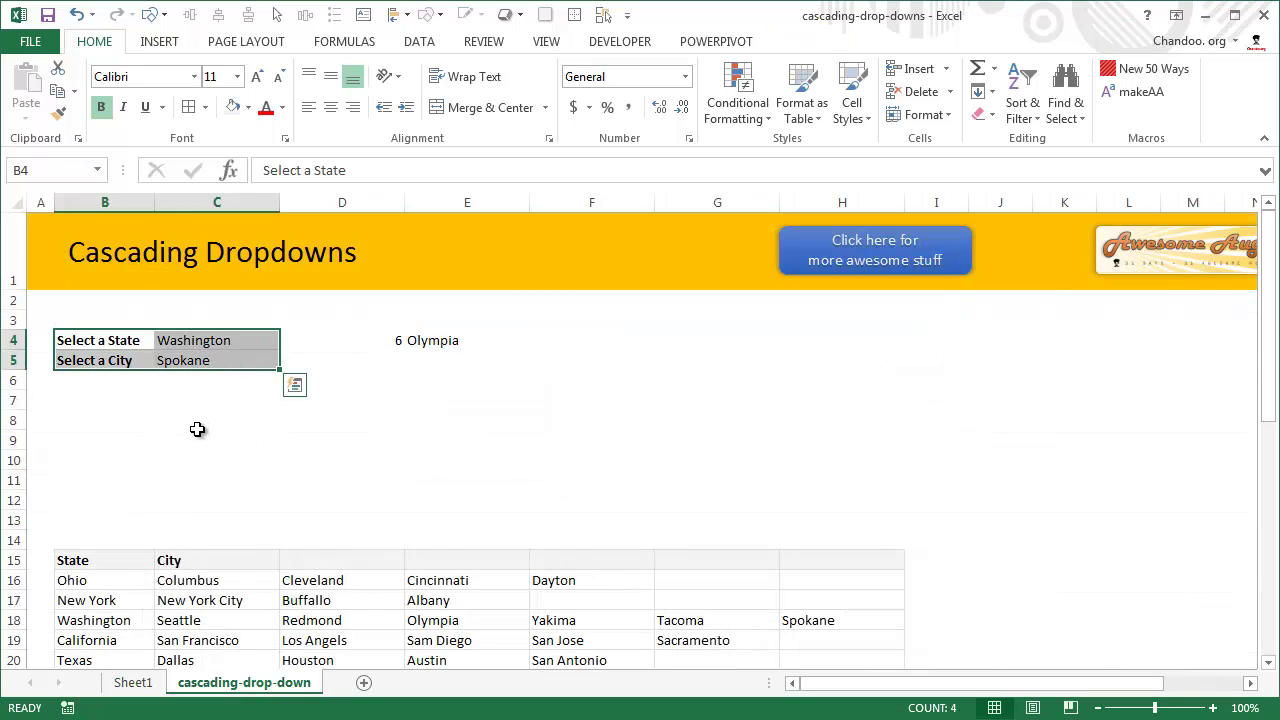
click(205, 388)
drag(60, 340, 206, 363)
- Choose California from the state drop-down in C4 and Sacramento from the city drop-down in C5
click(265, 341)
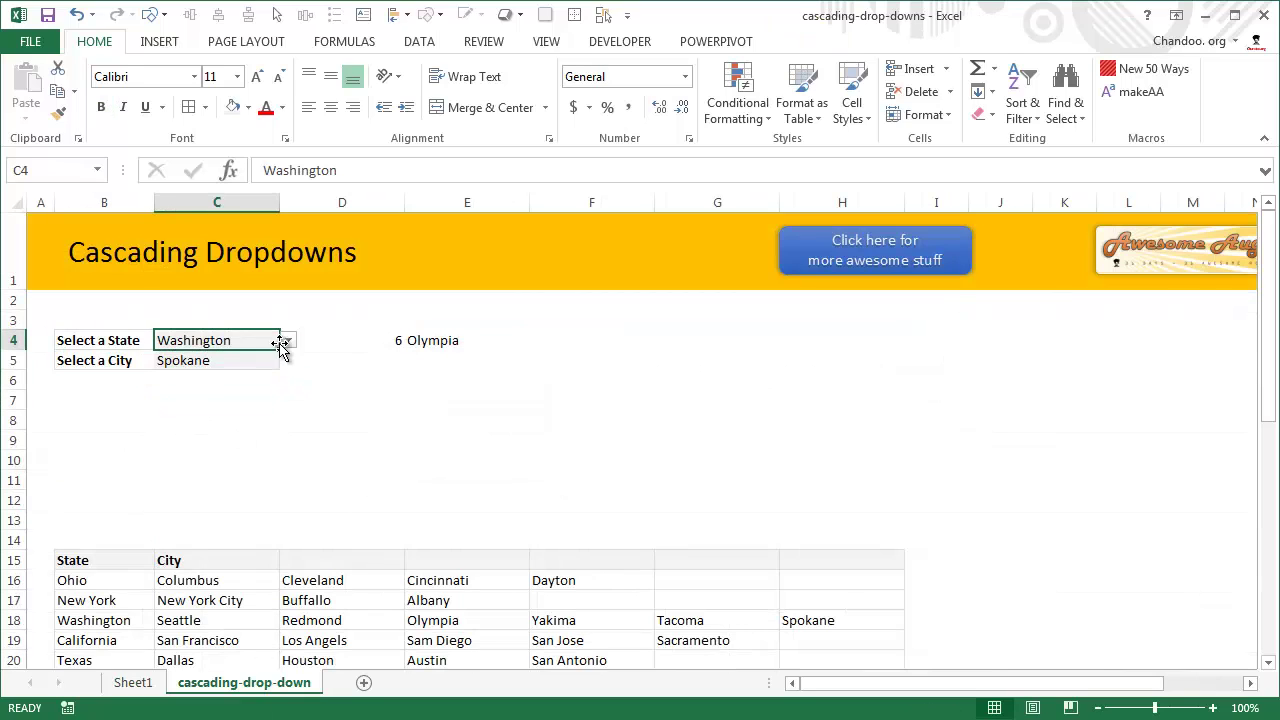
click(285, 341)
click(258, 394)
click(245, 360)
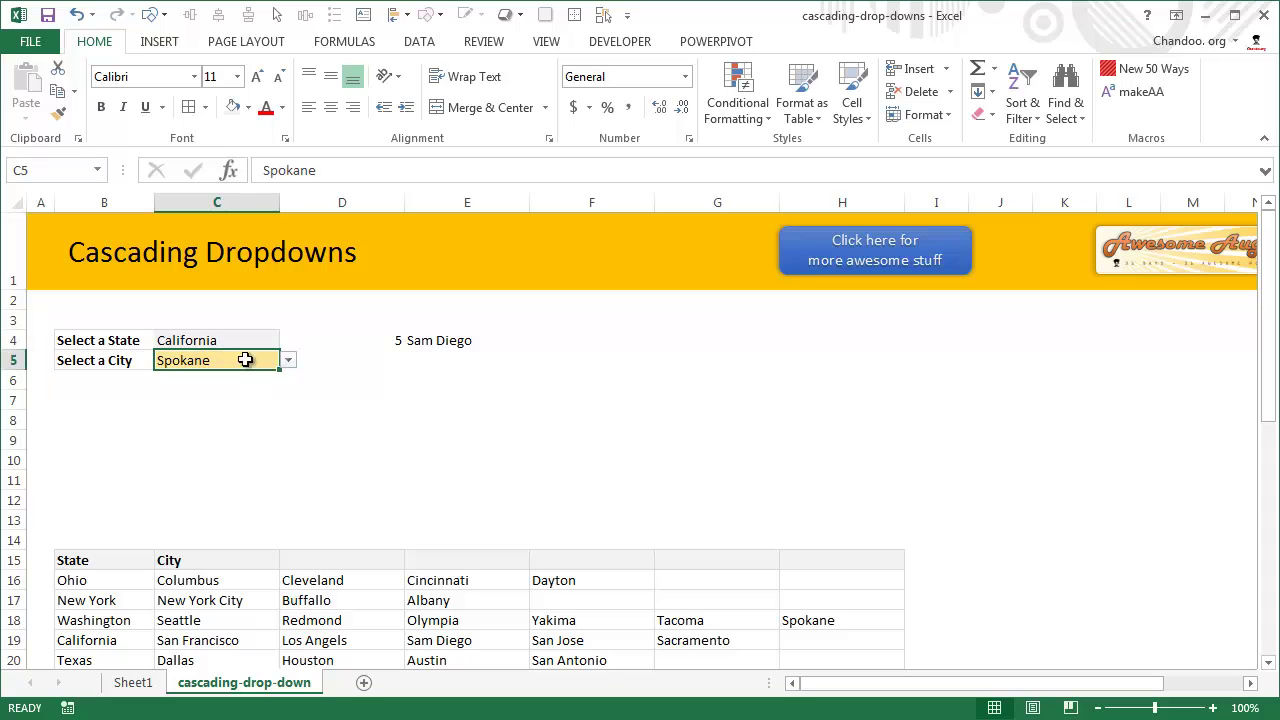
click(288, 362)
click(224, 427)
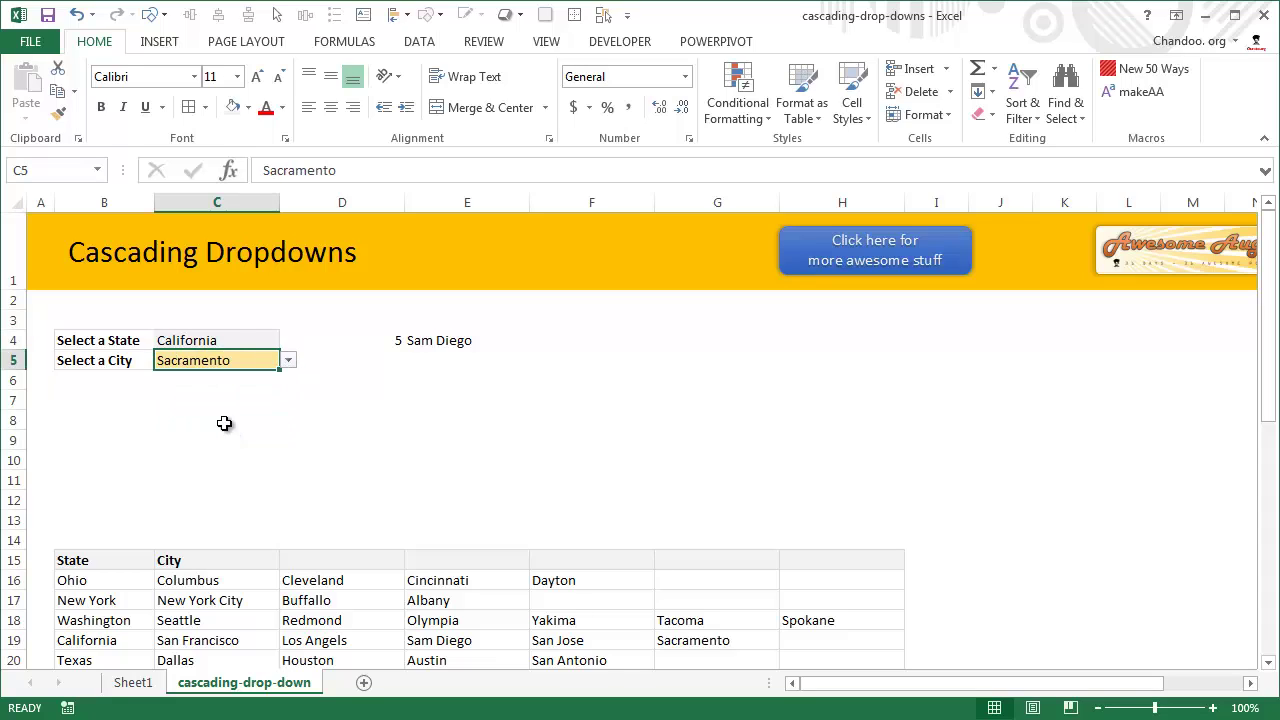
click(229, 337)
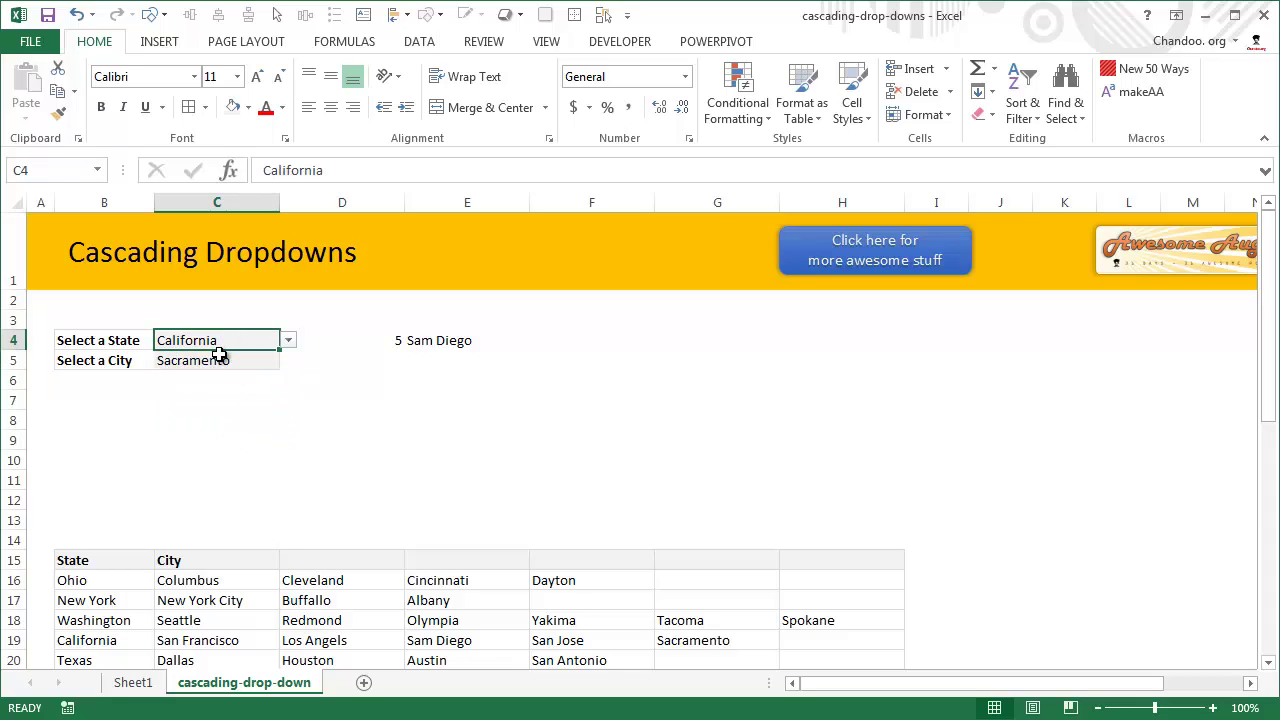